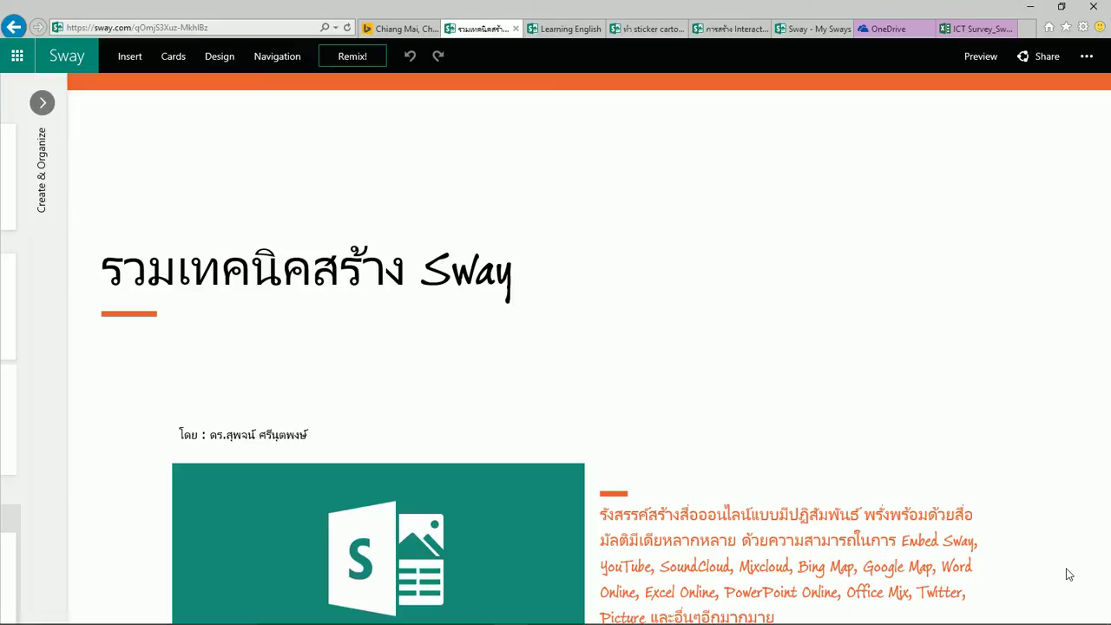
Step: Scroll down to the orange 'แบบทดสอบออนไลน์ ด้วย Excel' quiz section with its embedded worksheet
scroll(1069, 575, down, 3)
scroll(1068, 575, up, 2)
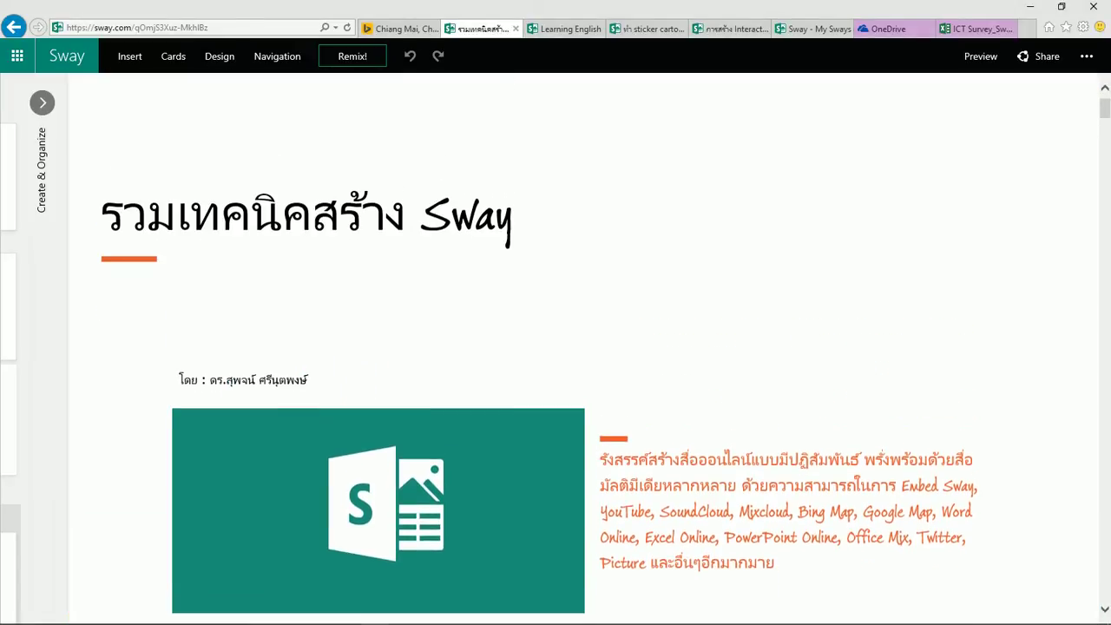
scroll(1022, 465, down, 1)
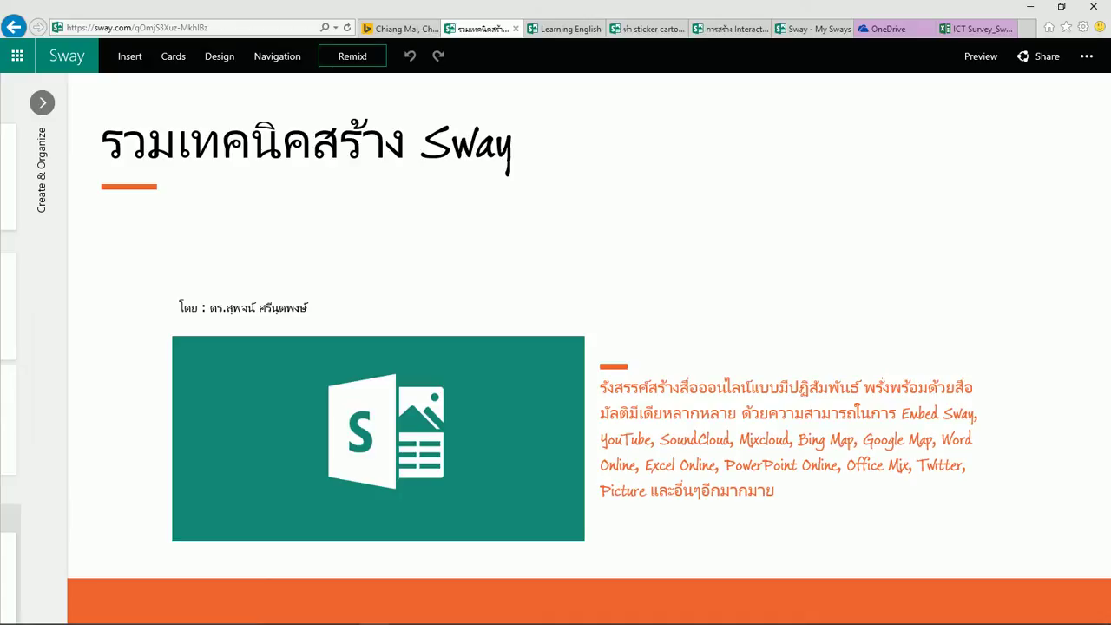
scroll(556, 347, down, 5)
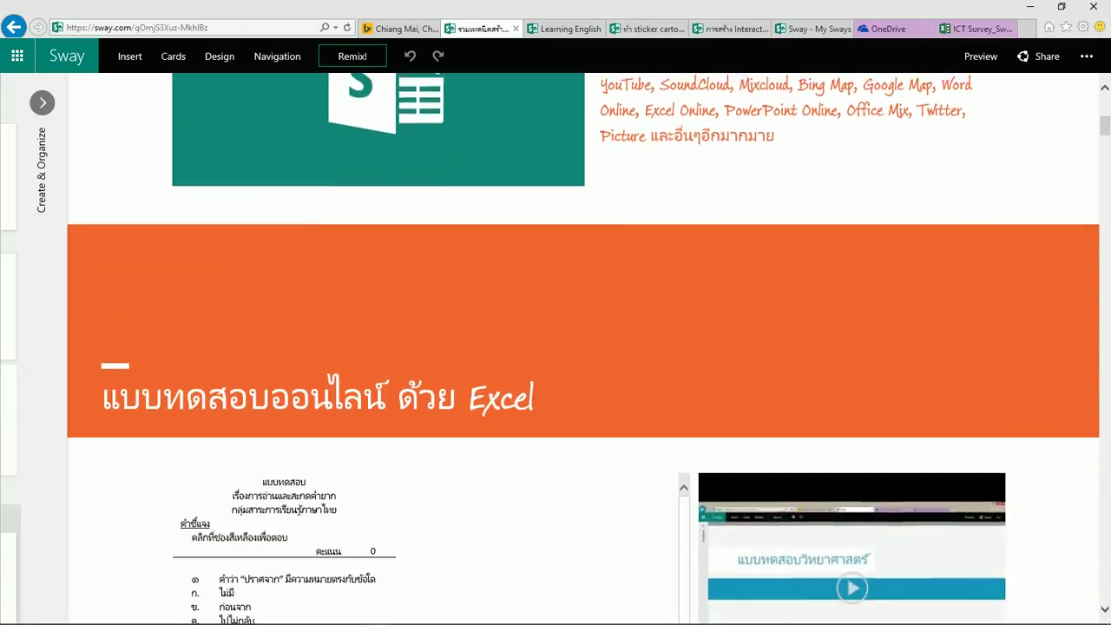
Step: Answer quiz question 1 with ก. and reload the paused embedded workbook
scroll(556, 347, down, 2)
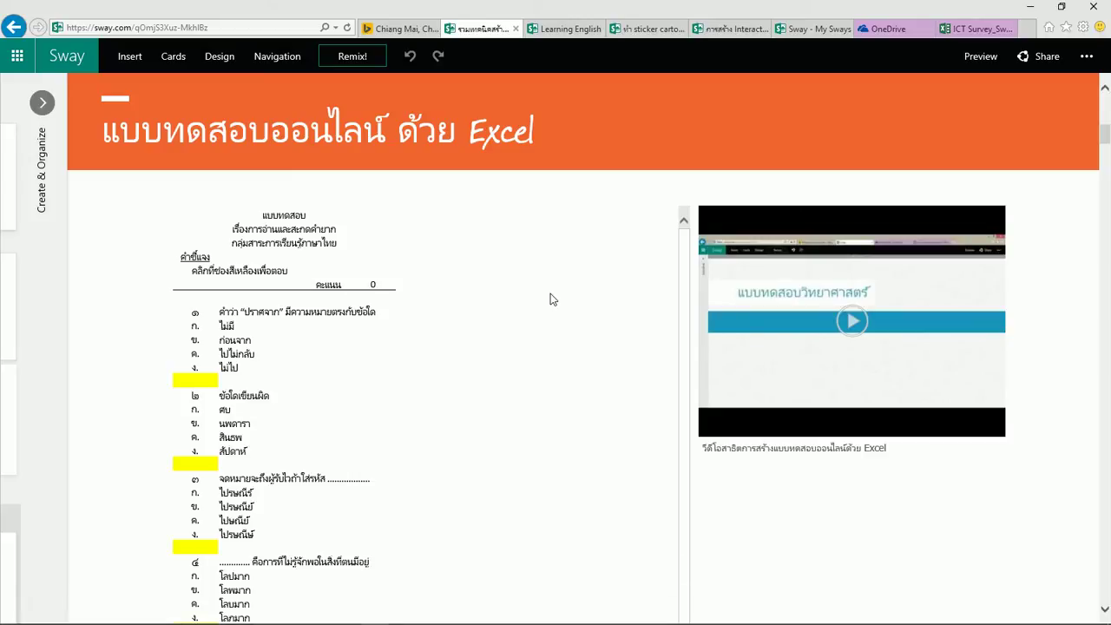
click(205, 380)
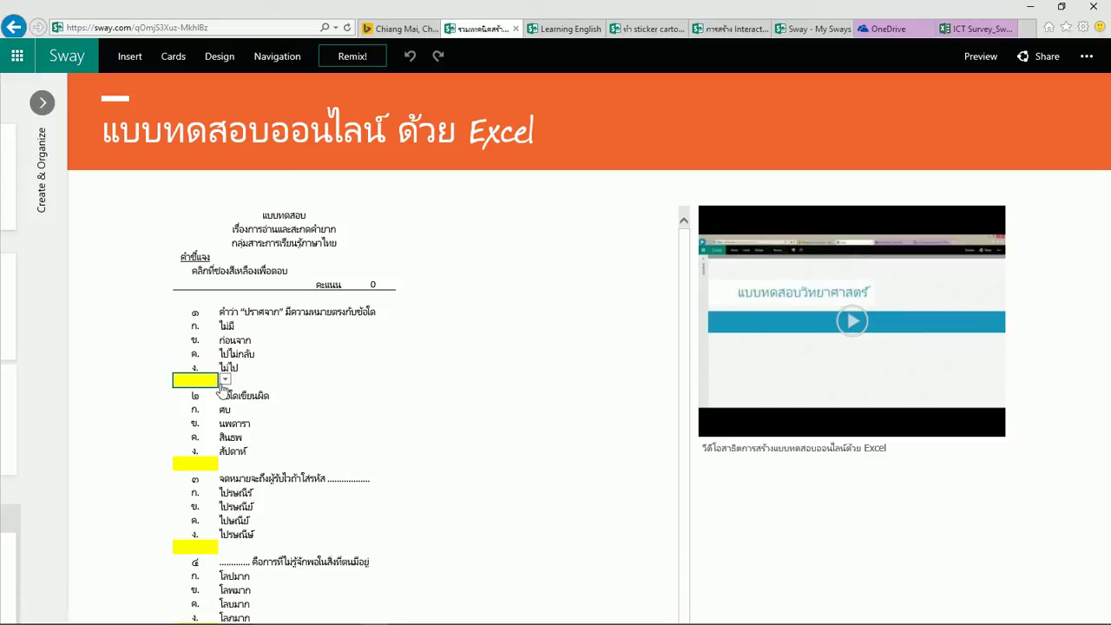
click(225, 379)
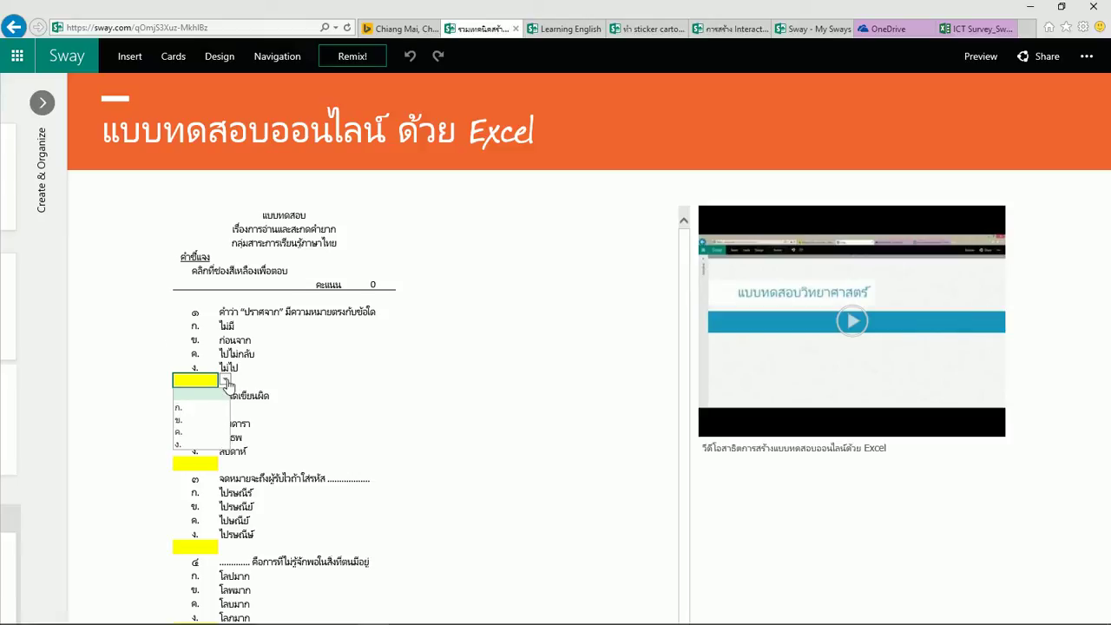
click(187, 407)
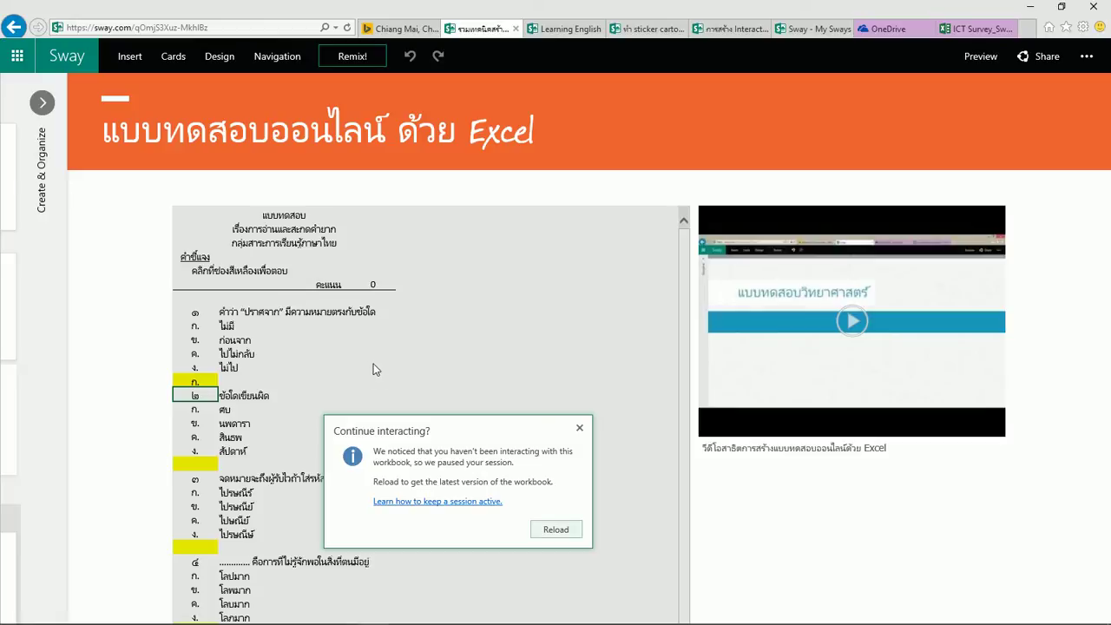
click(551, 535)
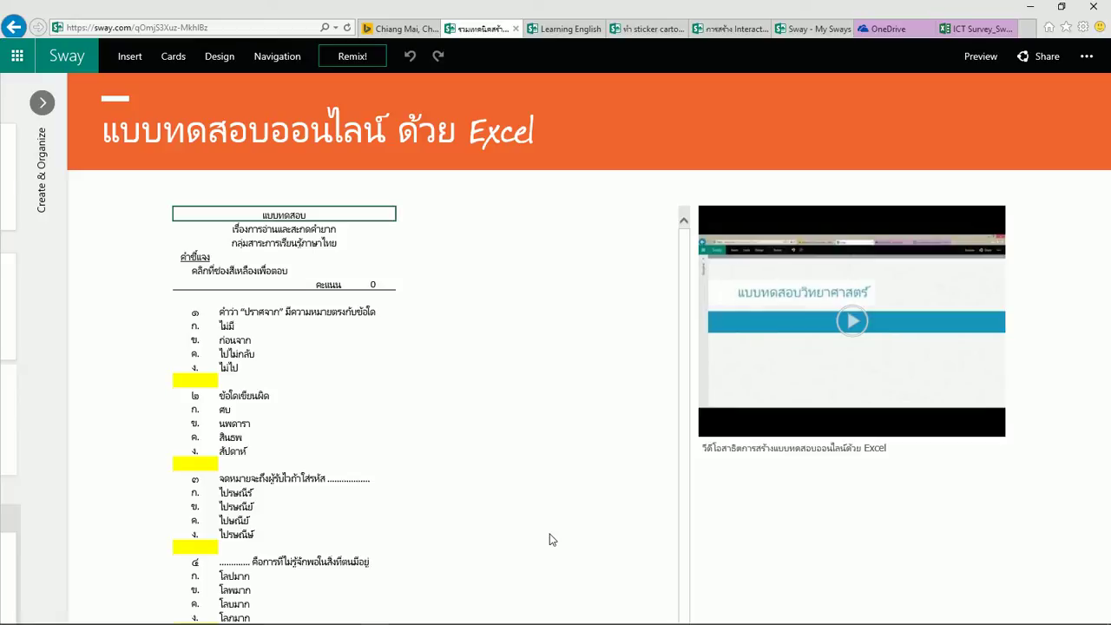
Step: Enter ก. for question 1 again and ก. for question 2, bringing the score to 2
click(204, 382)
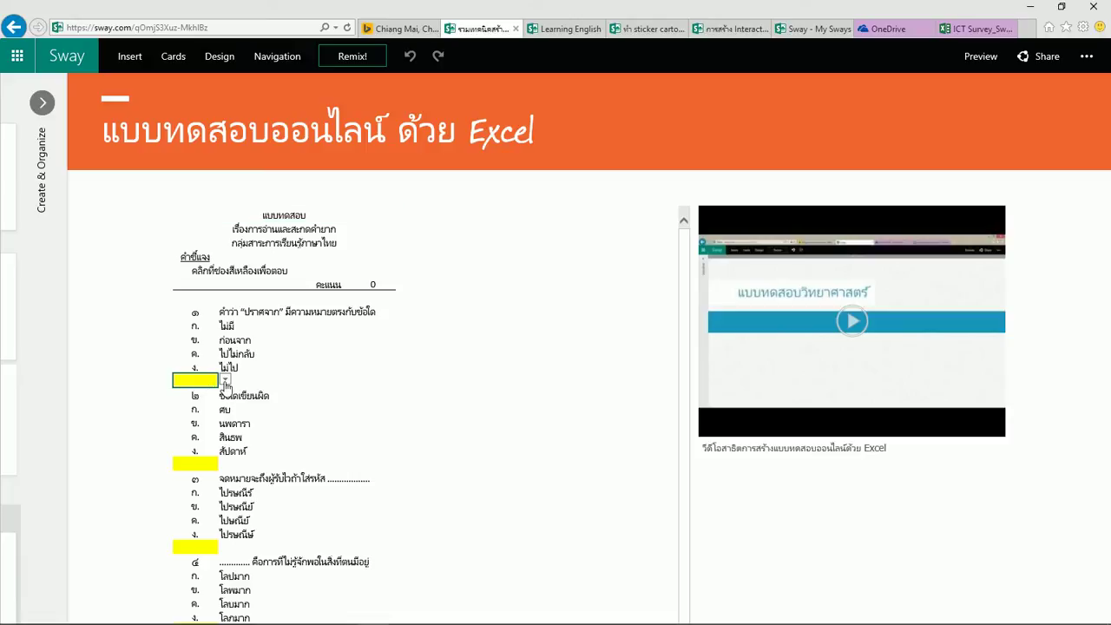
click(225, 380)
click(209, 407)
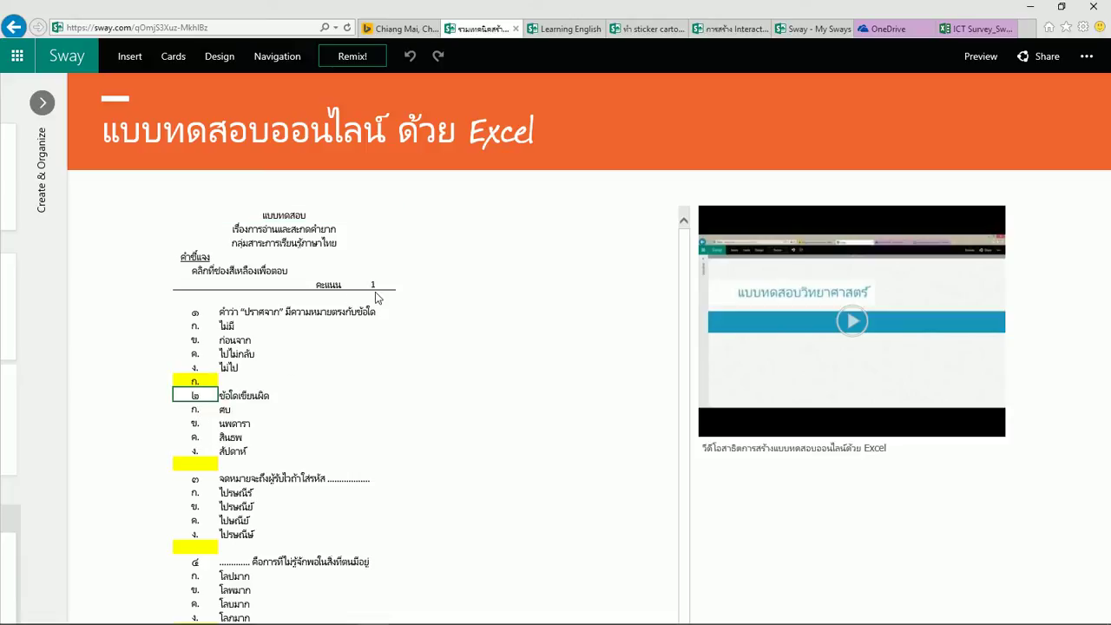
click(203, 466)
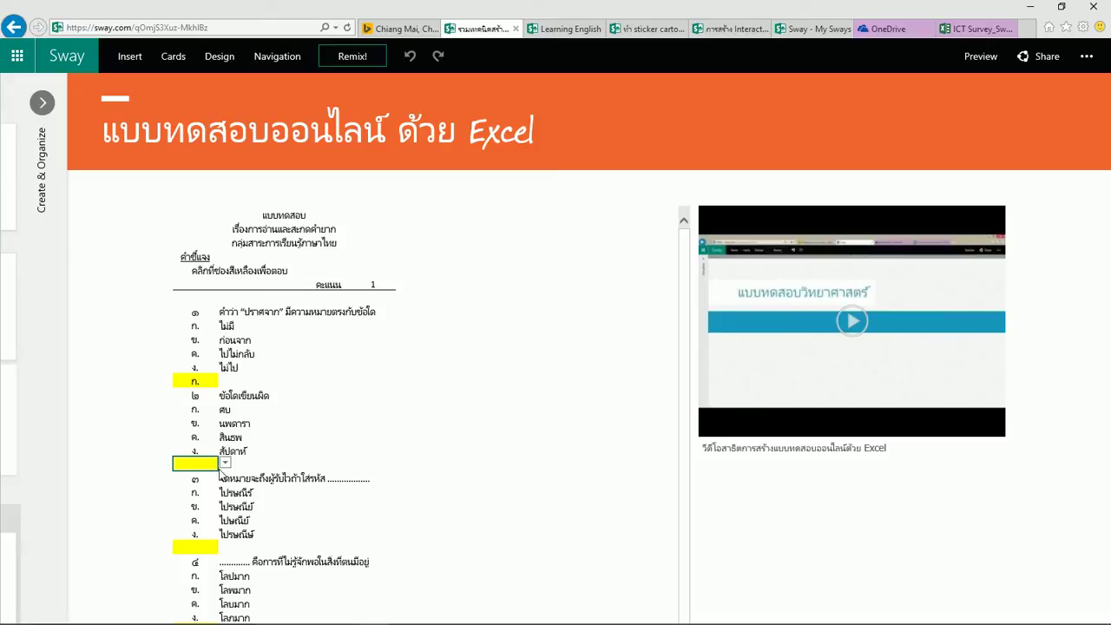
click(225, 467)
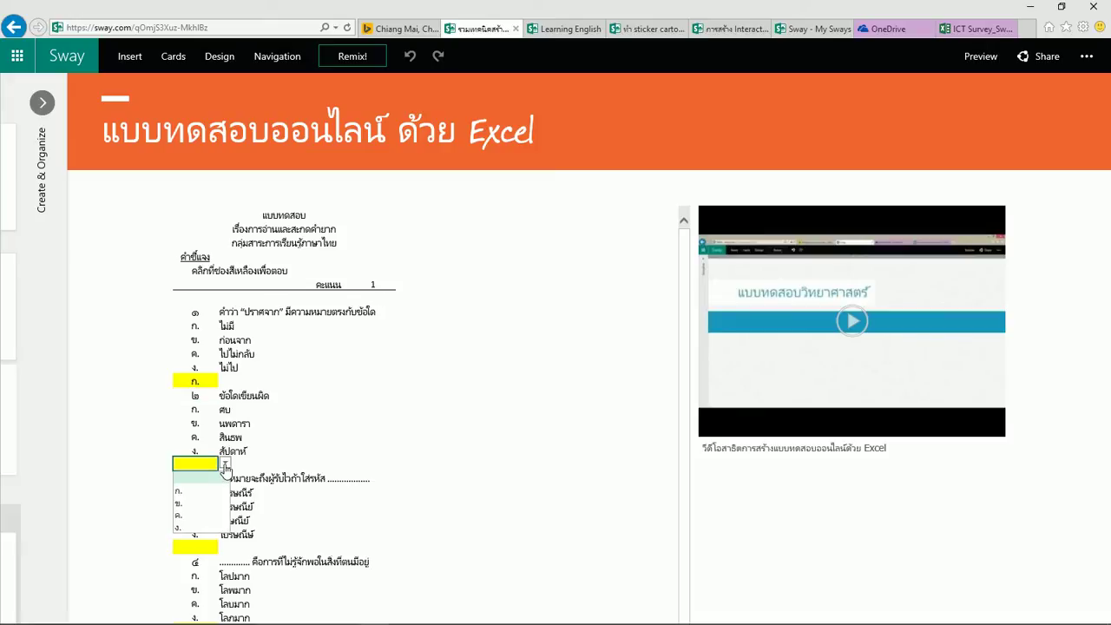
click(181, 492)
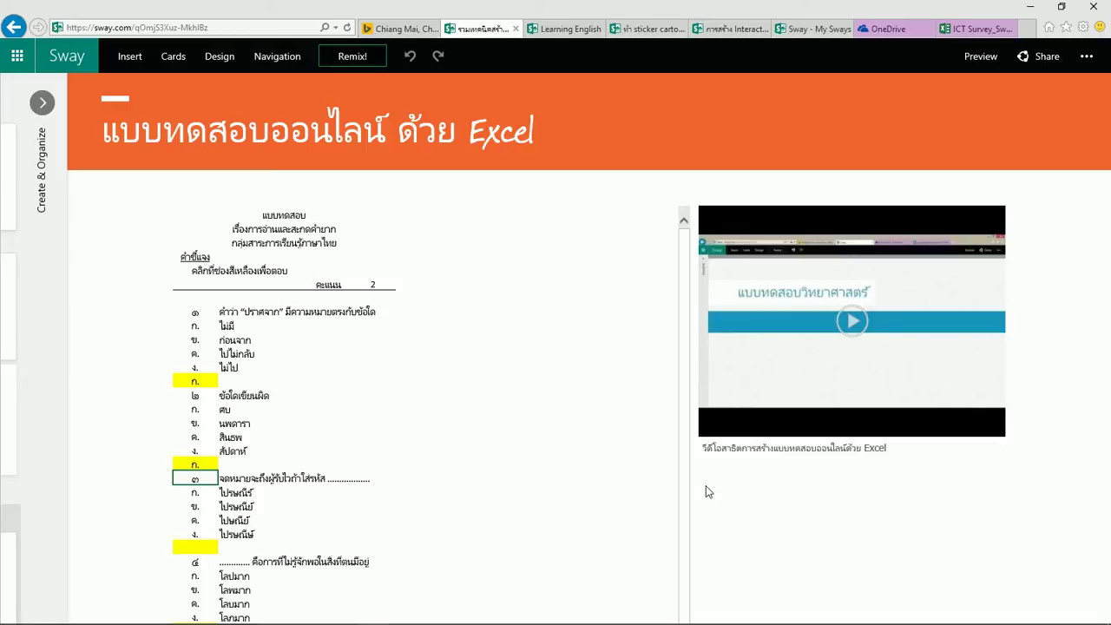
scroll(708, 493, down, 1)
Step: Scroll down to the 'ทำแบบสำรวจ แบบสอบถาม ด้วย Excel Survey' section and its radar chart
scroll(708, 491, down, 1)
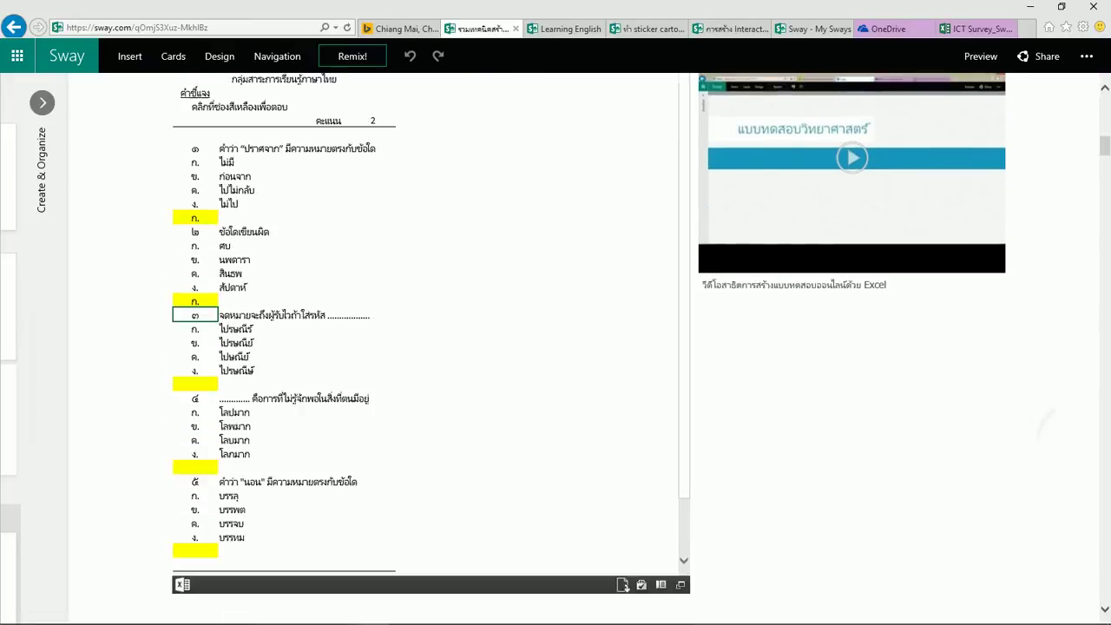
scroll(708, 489, down, 2)
scroll(708, 487, down, 2)
scroll(708, 486, down, 3)
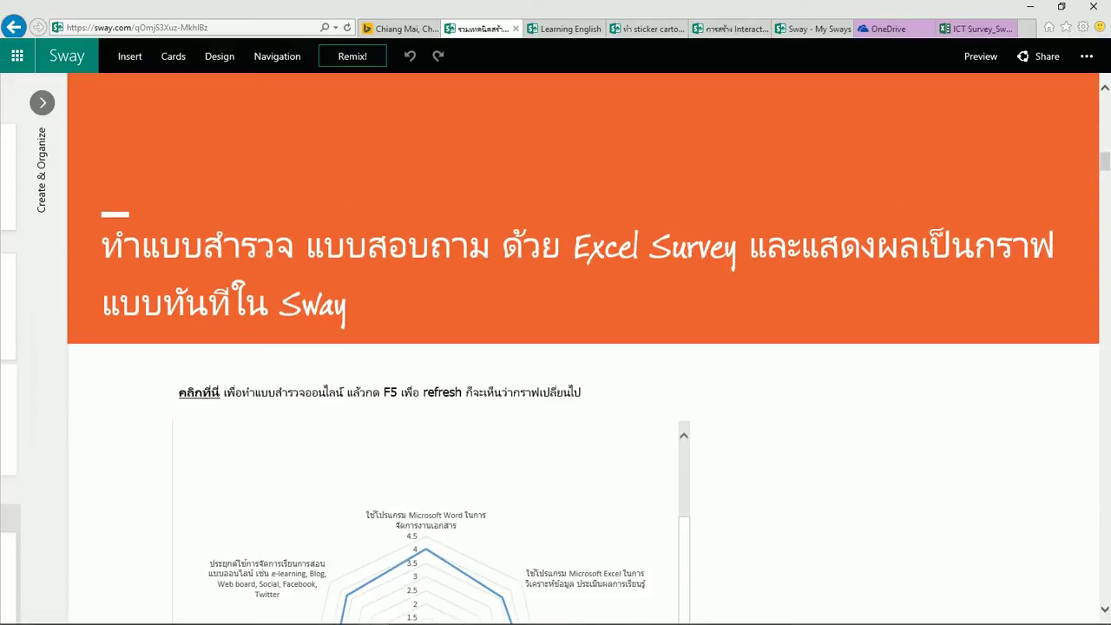
scroll(707, 486, down, 1)
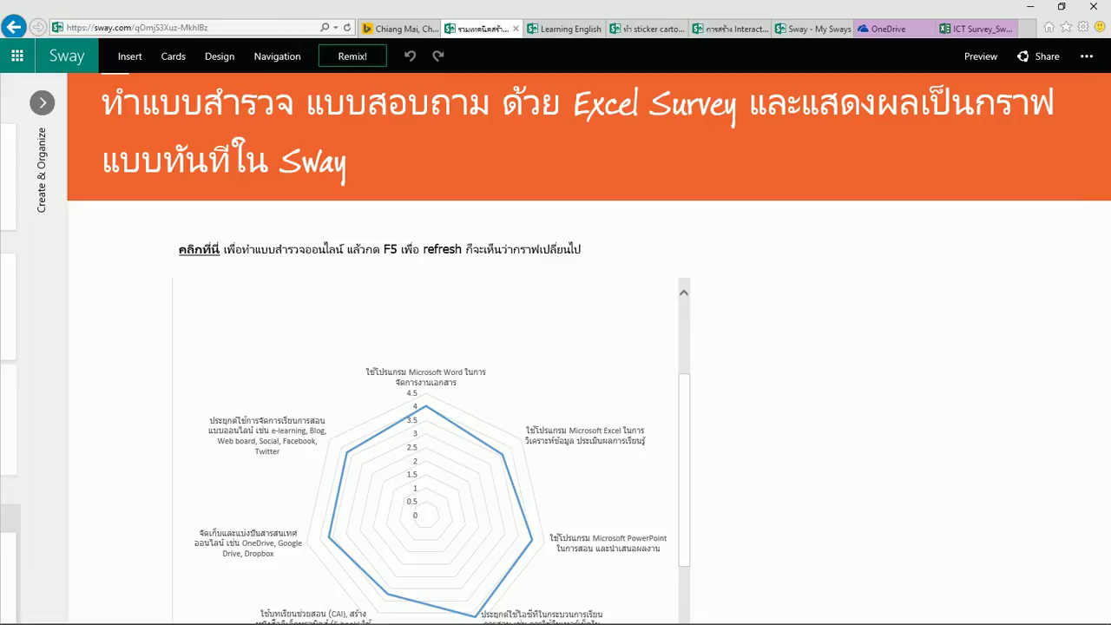
Step: Open the survey form and rate Word 5, Excel 4, PowerPoint 4 and the fourth item 3
click(199, 251)
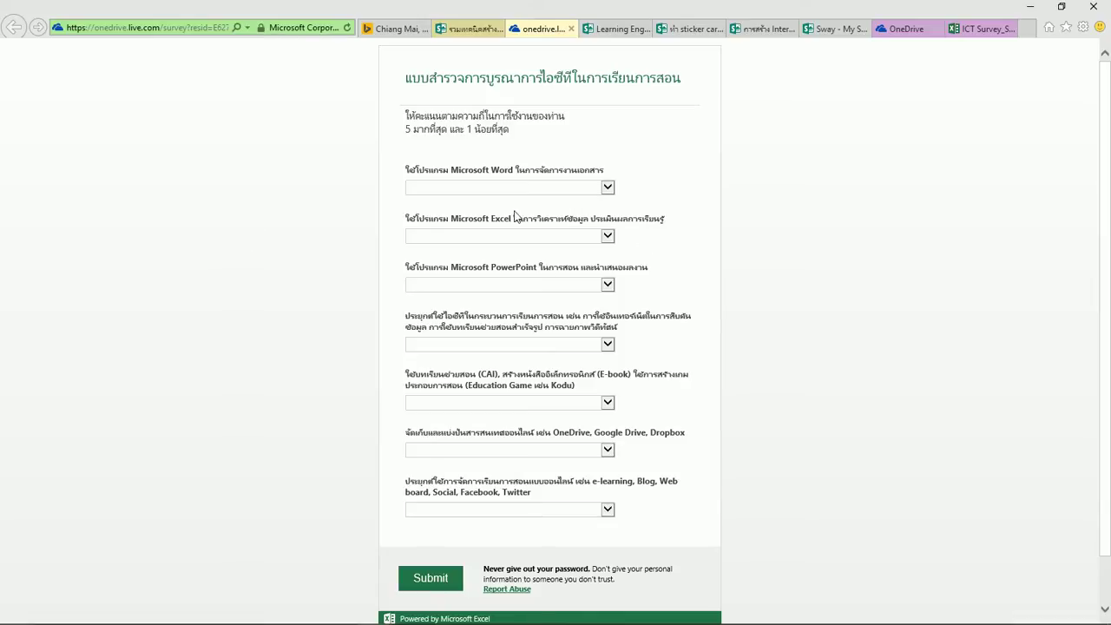
click(608, 188)
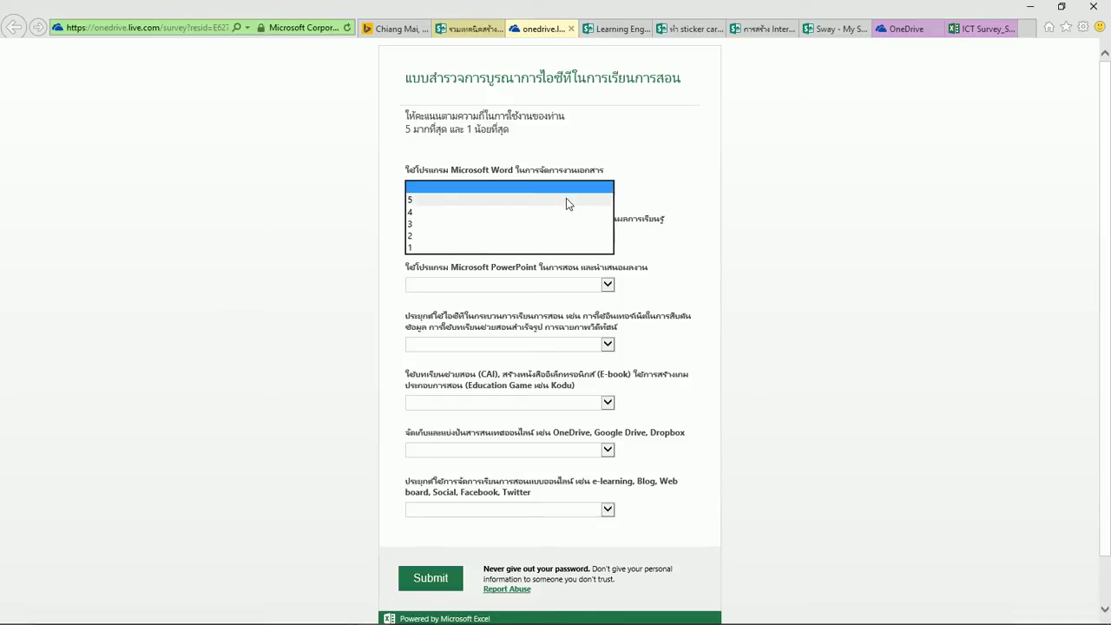
click(569, 199)
click(608, 238)
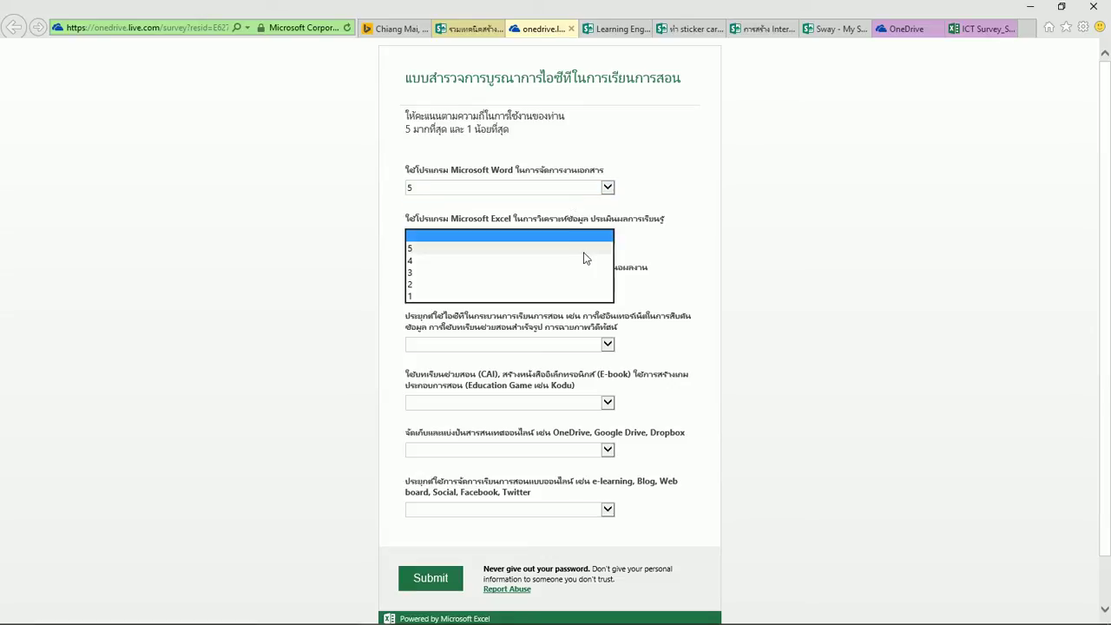
click(579, 261)
click(609, 285)
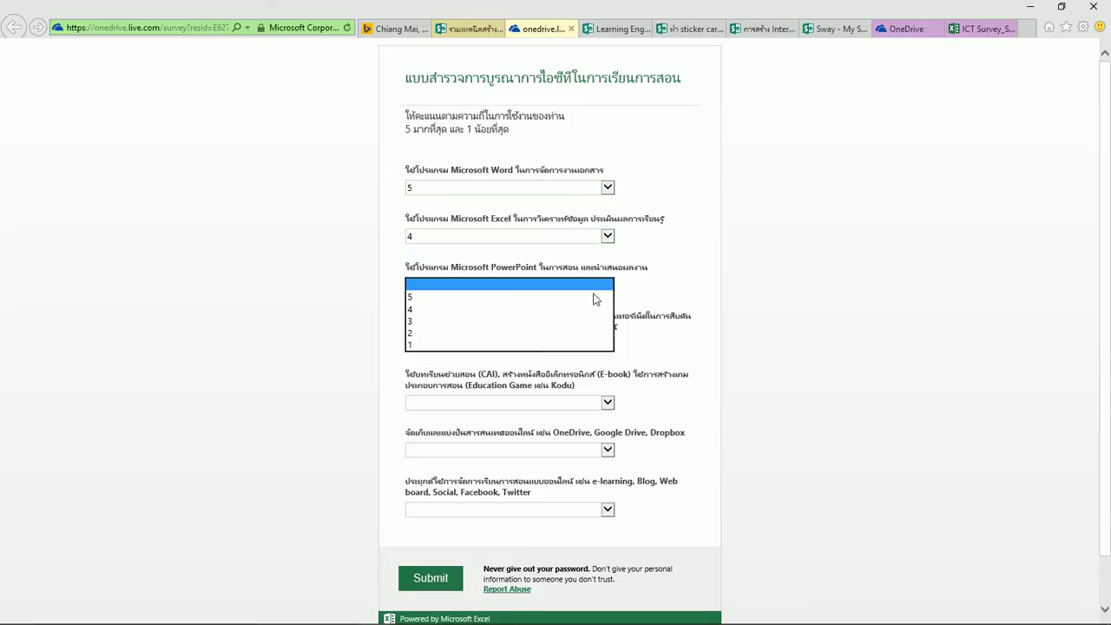
click(578, 310)
click(608, 344)
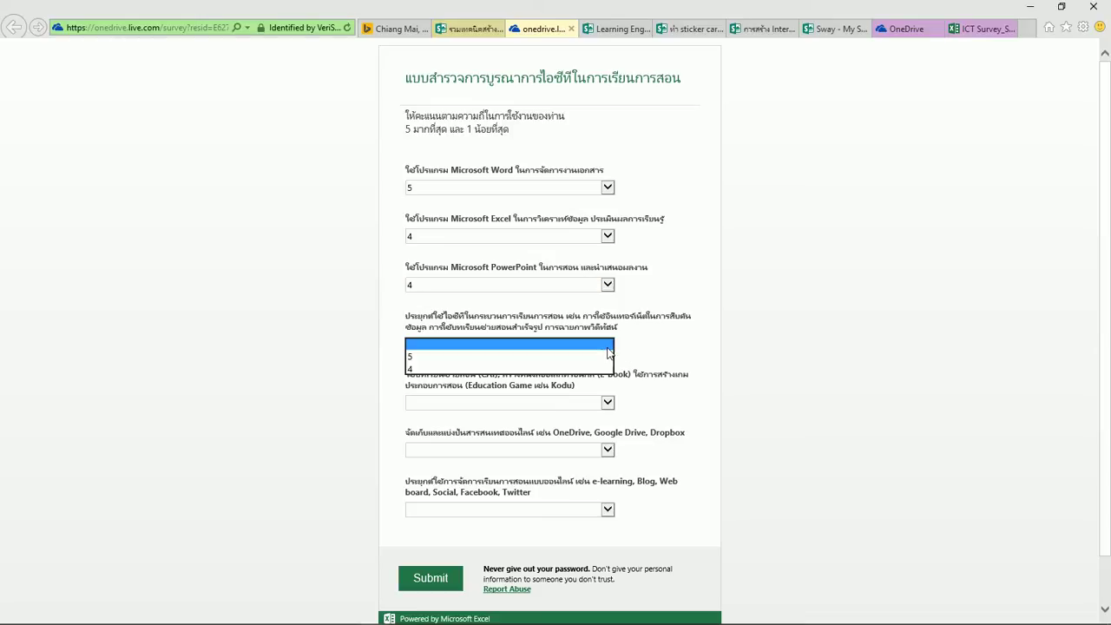
click(552, 389)
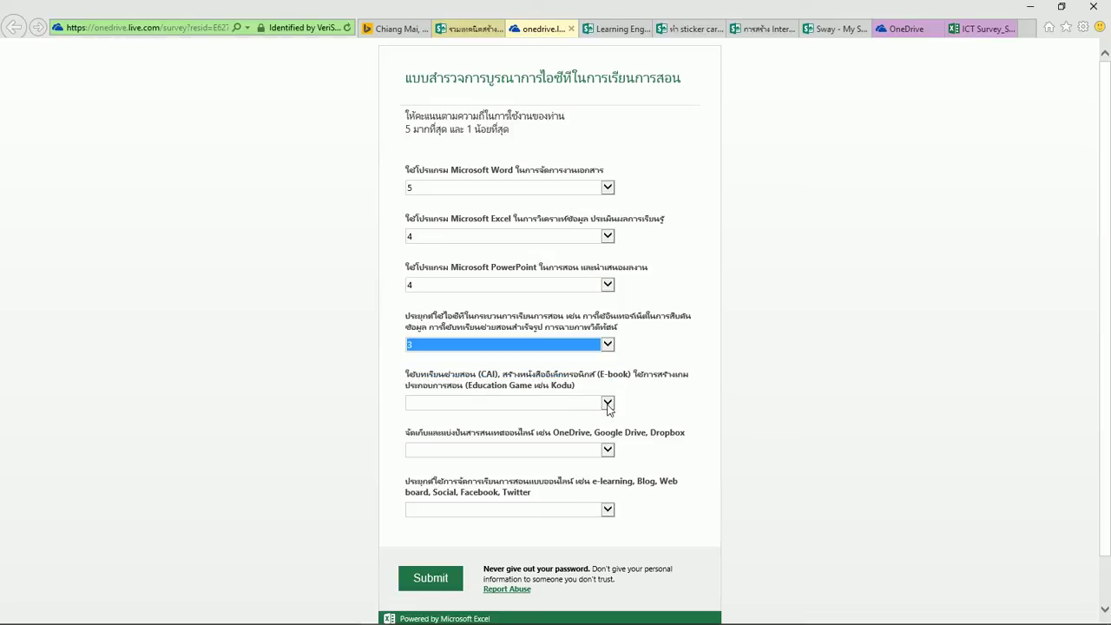
Step: Rate the remaining three items 4, 4 and 5, submit the response and close the survey tab
click(607, 403)
click(575, 428)
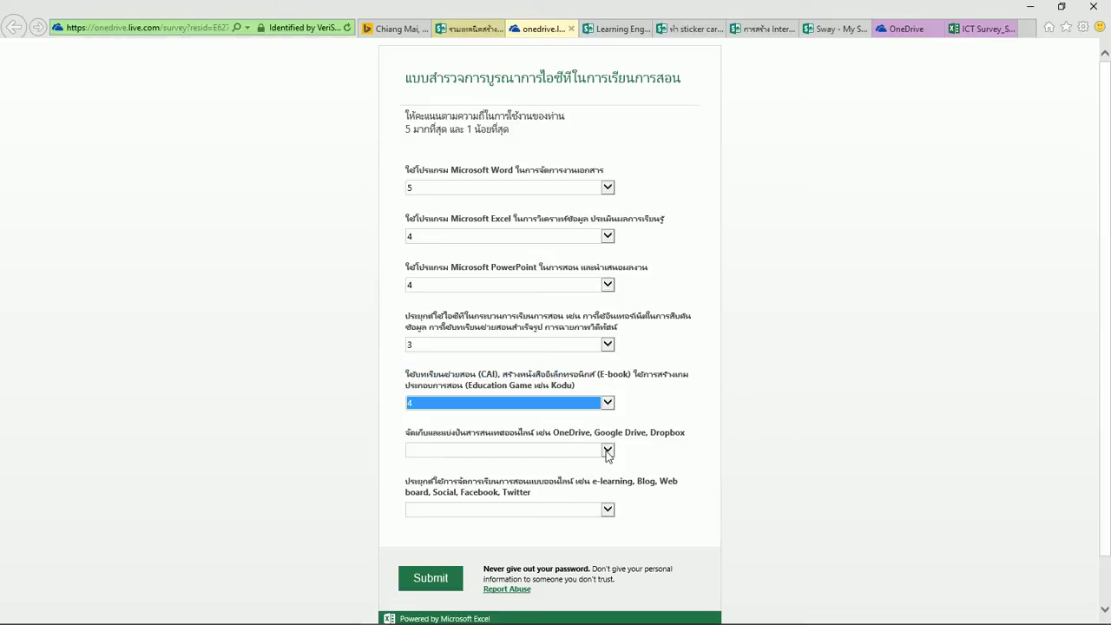
click(607, 450)
click(568, 479)
click(607, 509)
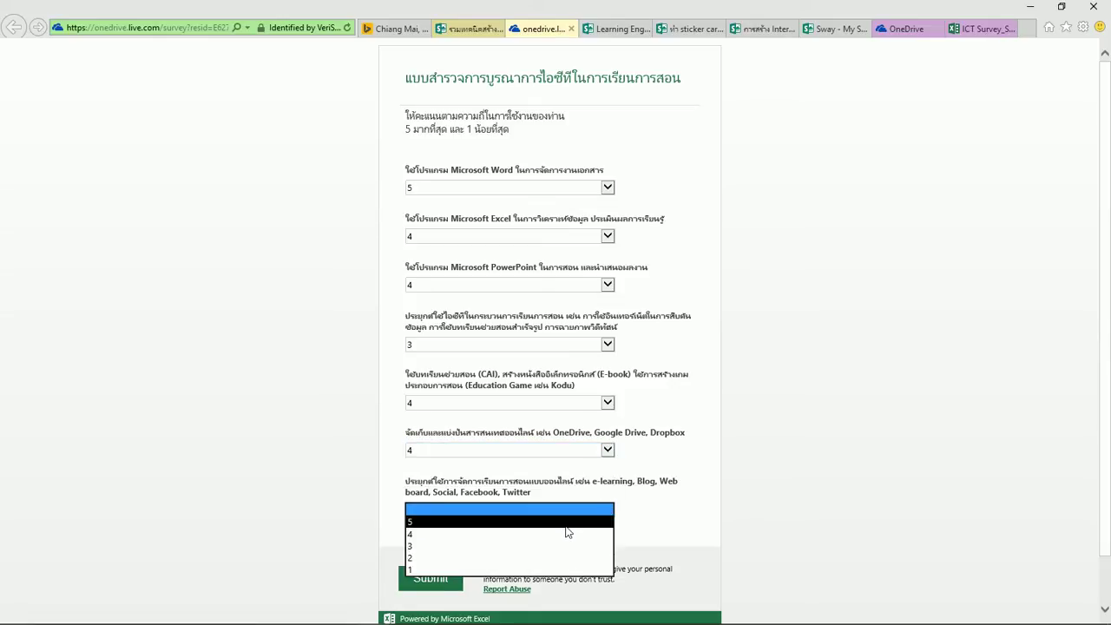
click(566, 523)
click(431, 578)
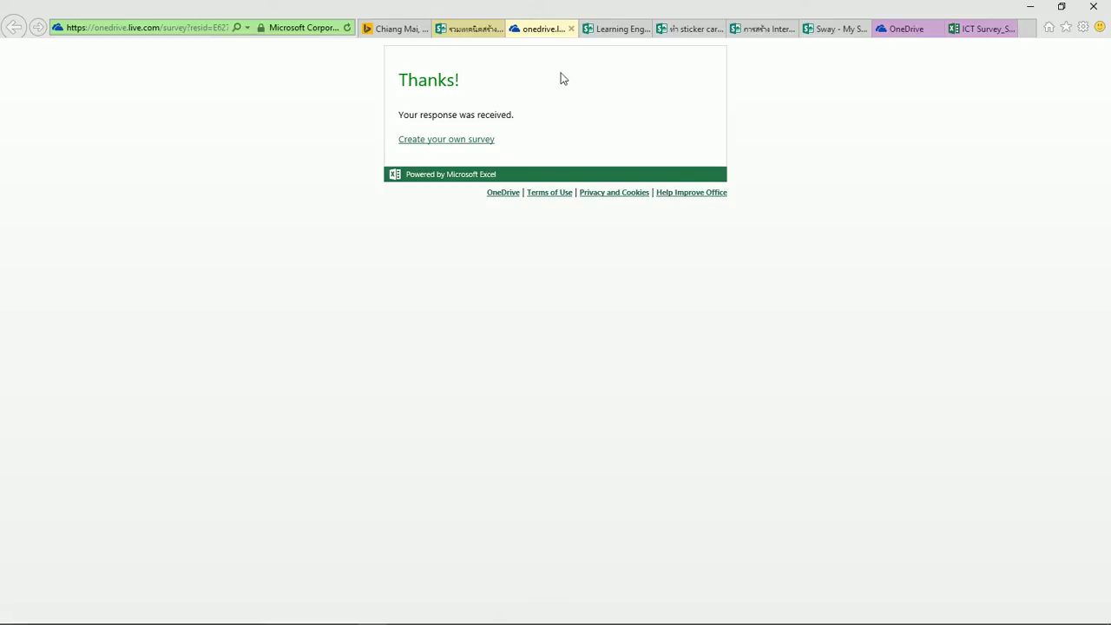
click(571, 29)
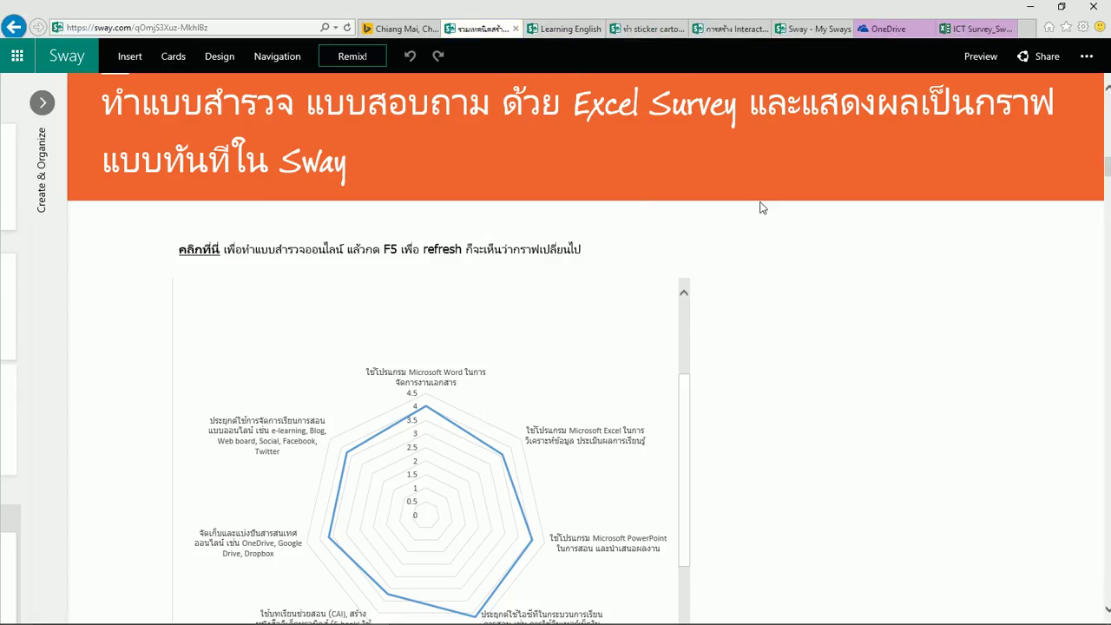
click(973, 31)
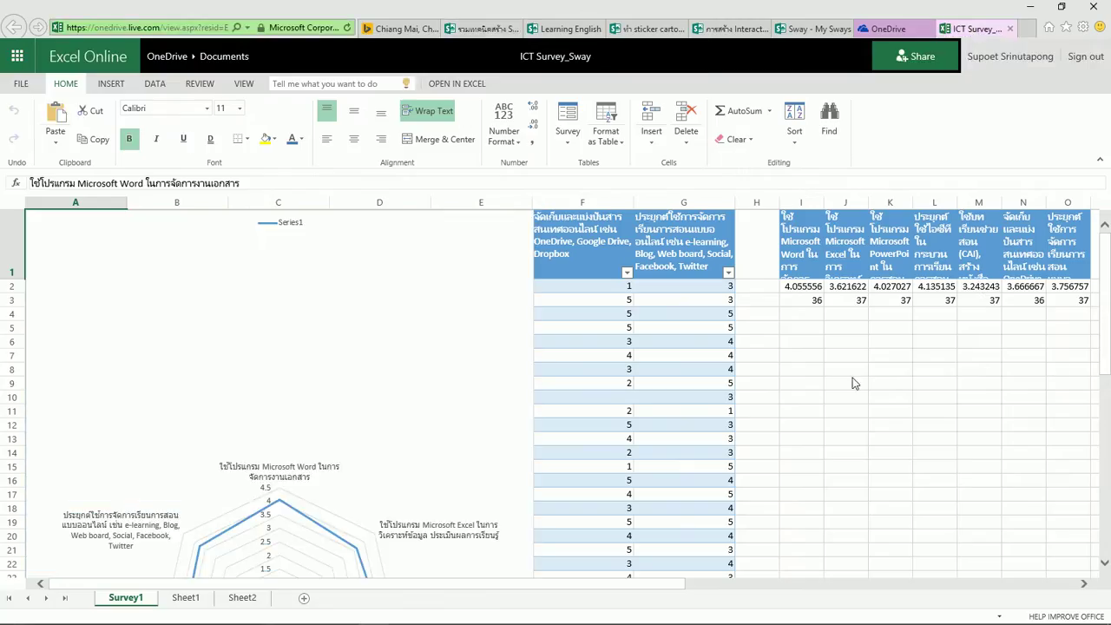
scroll(852, 383, down, 5)
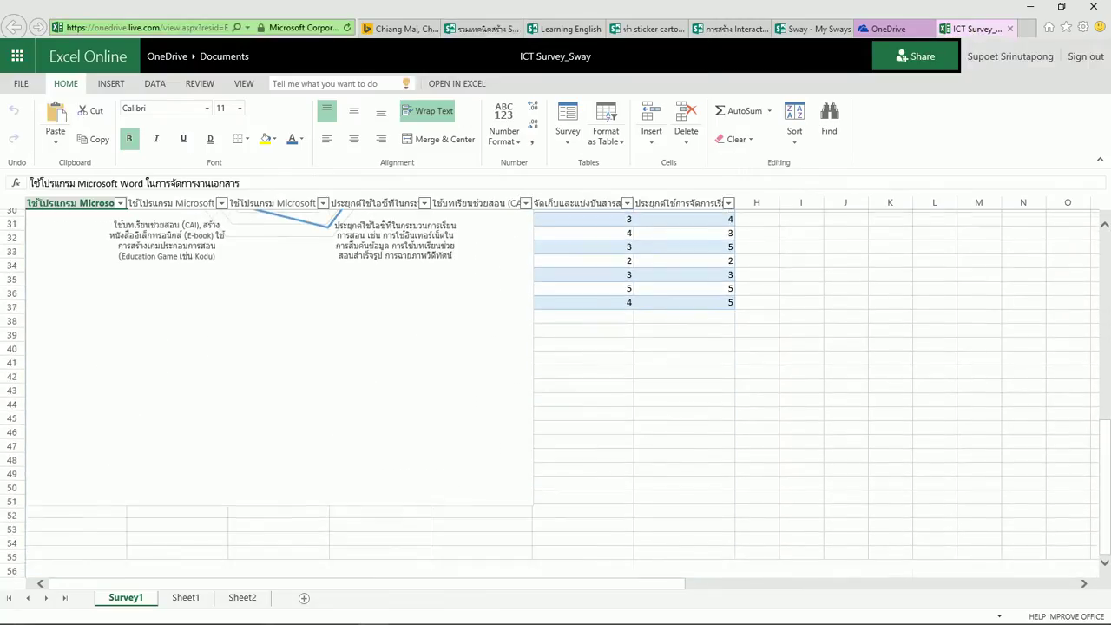
scroll(862, 365, up, 3)
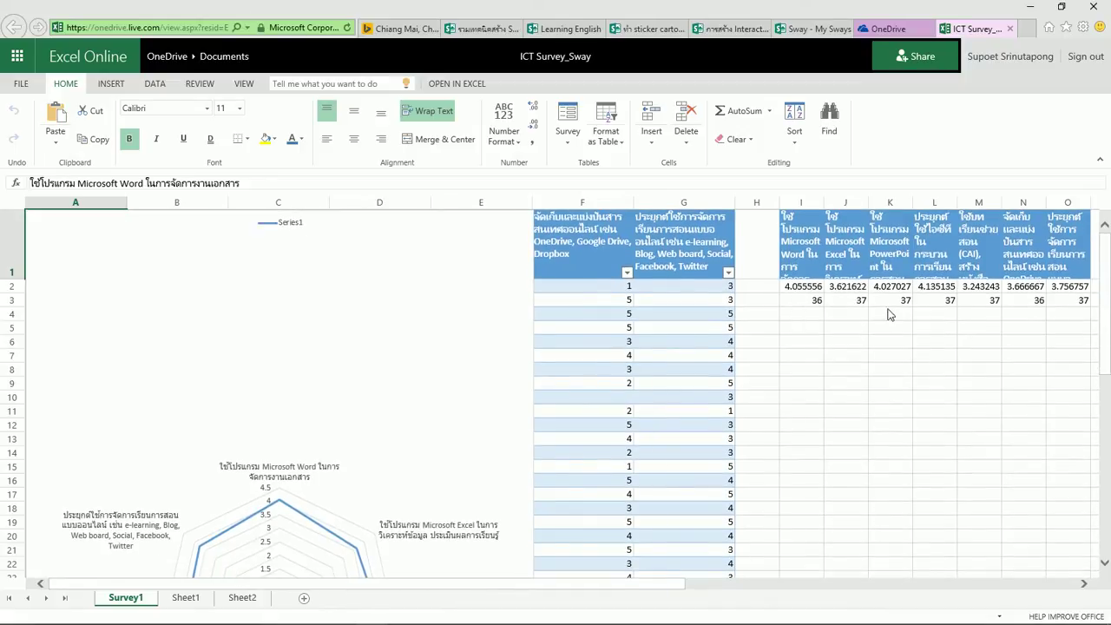
scroll(363, 484, down, 3)
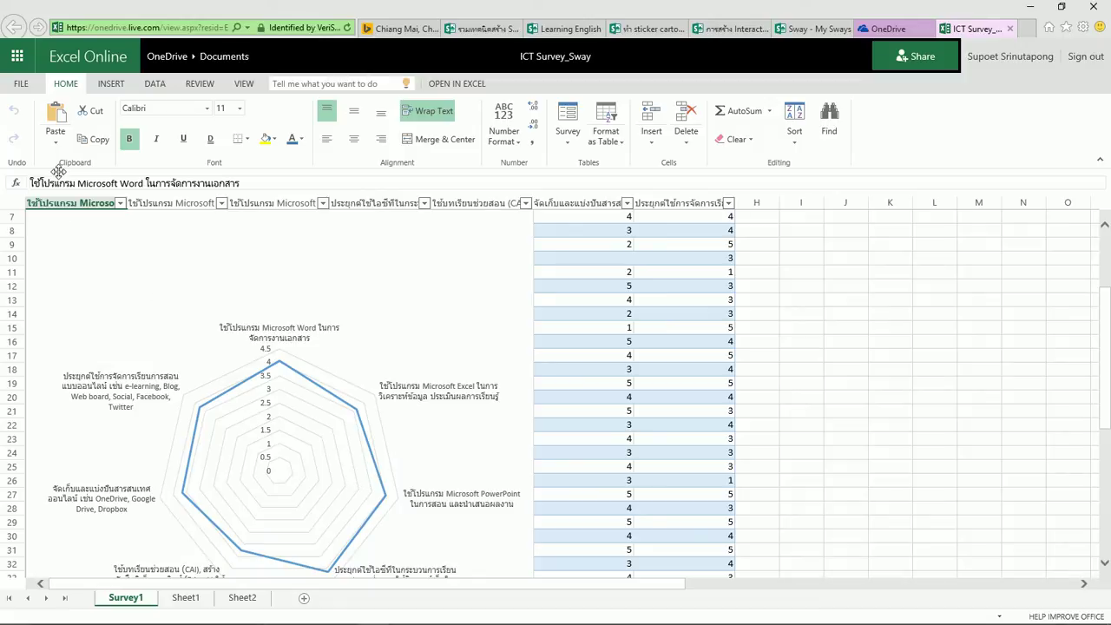
Step: Generate a 700 × 900 px iframe embed code for Chart 1 via File > Share > Embed, then close it
click(19, 85)
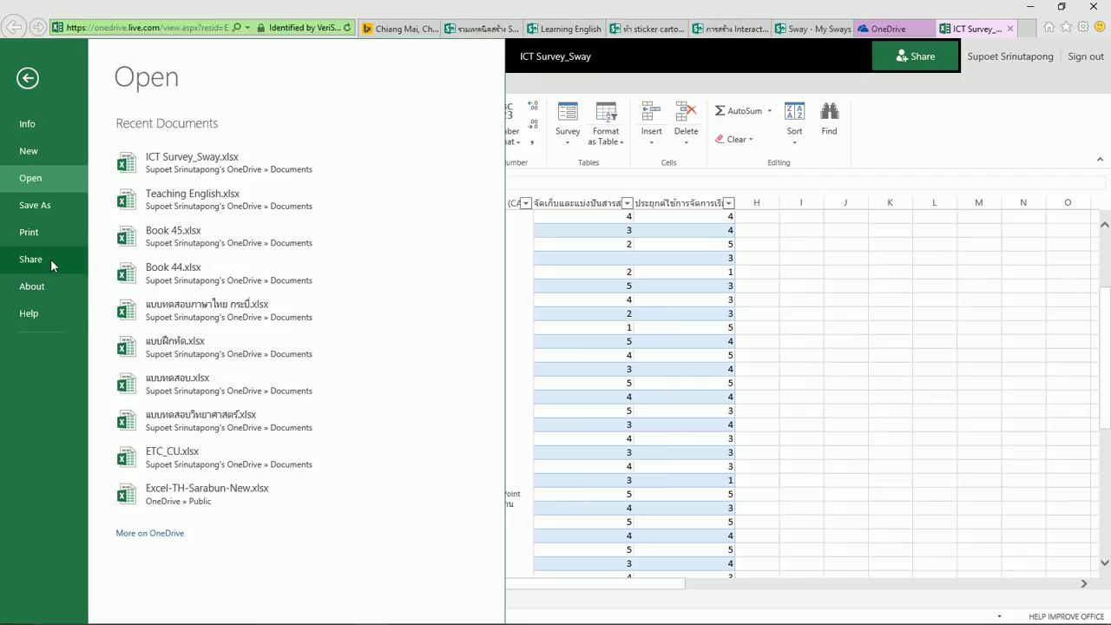
click(51, 258)
click(154, 213)
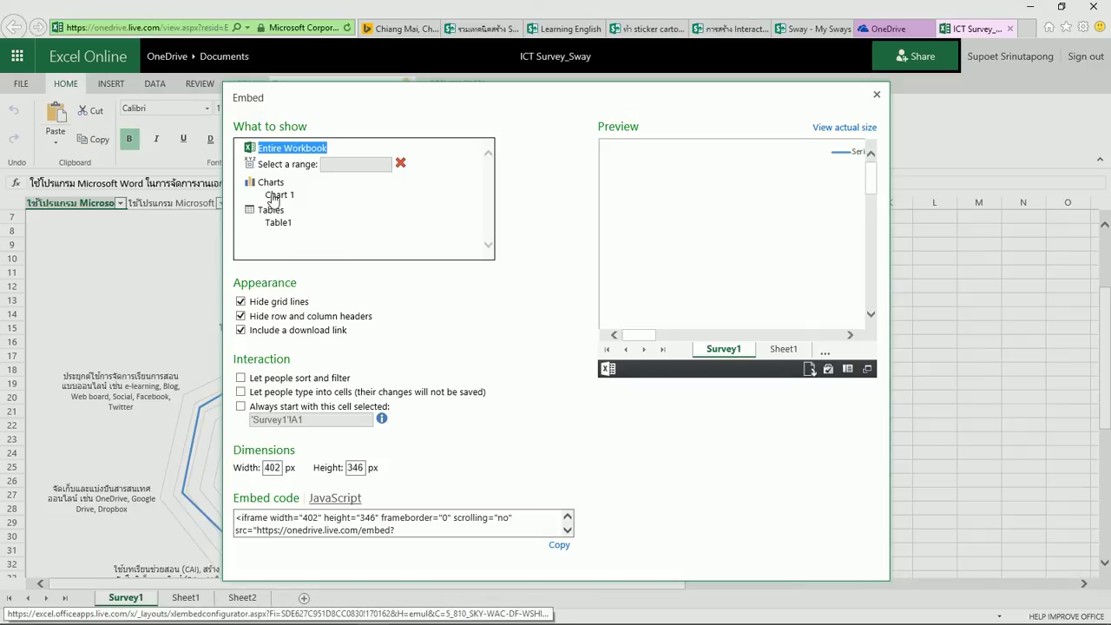
click(279, 196)
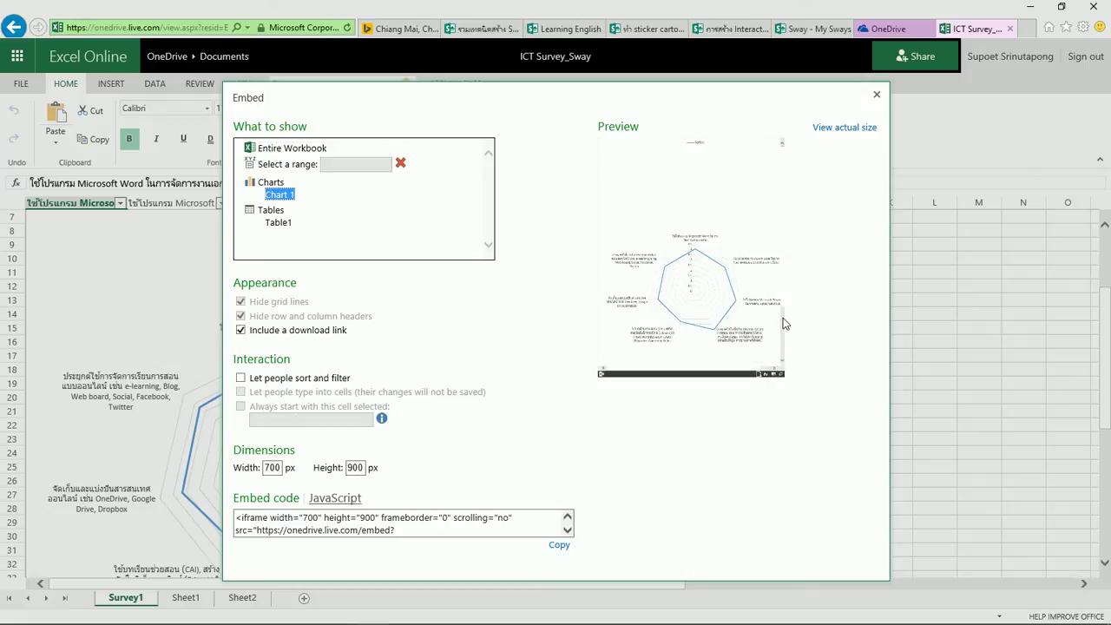
scroll(787, 287, down, 2)
scroll(786, 186, up, 2)
scroll(787, 325, down, 2)
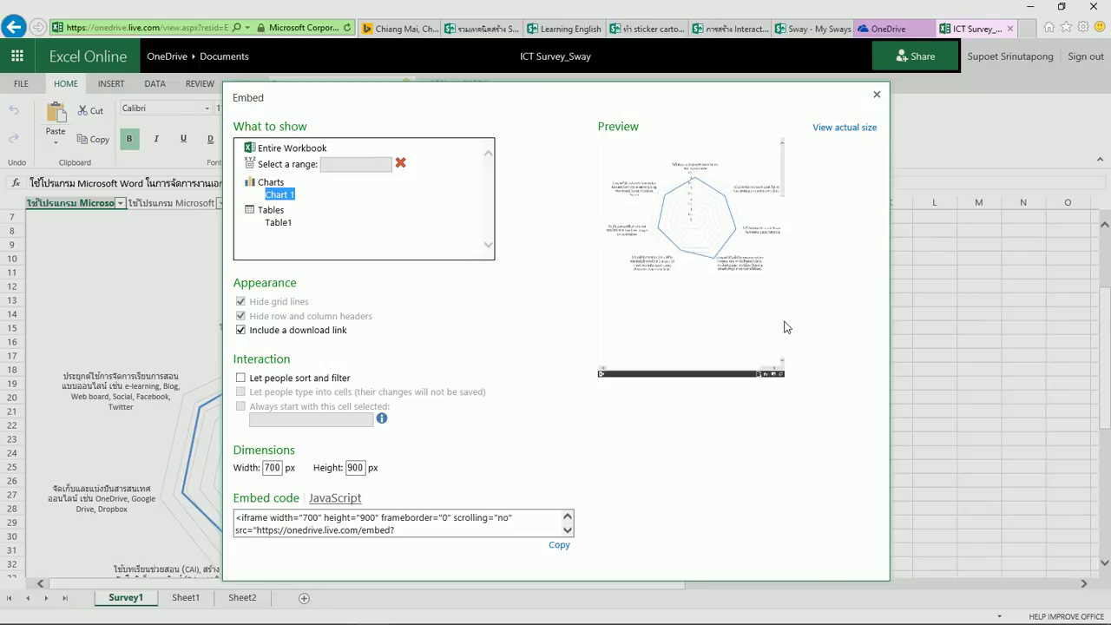
click(401, 532)
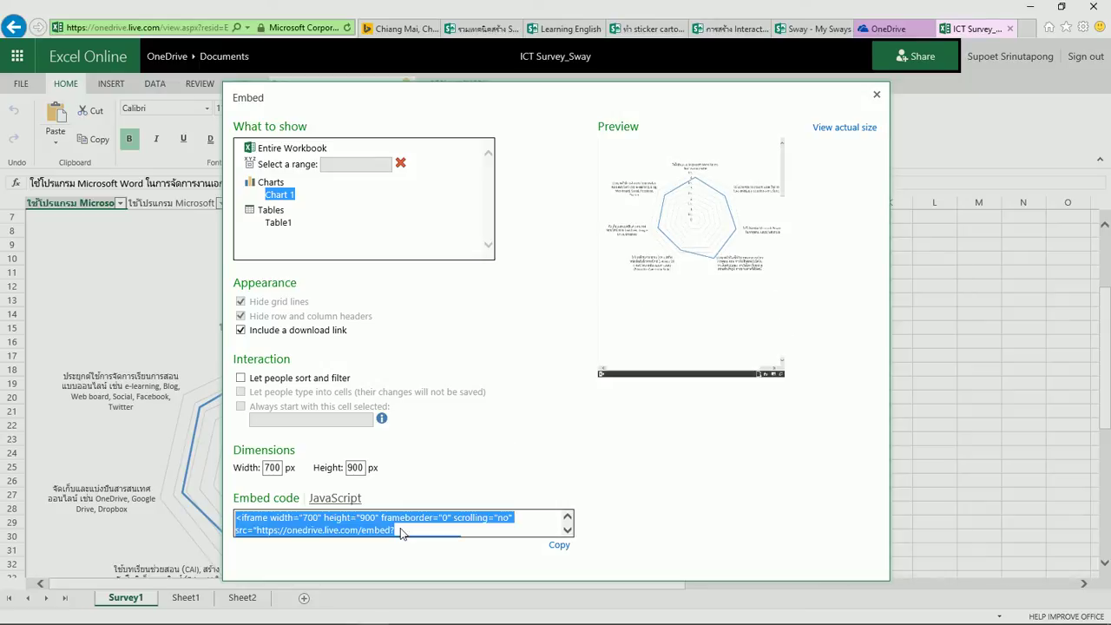
click(877, 95)
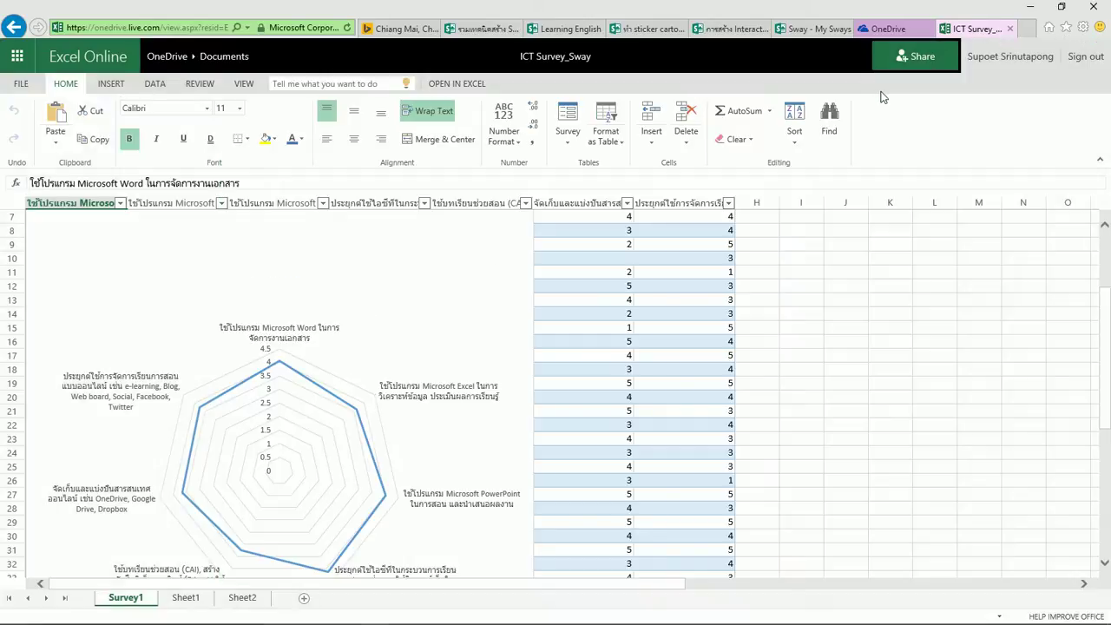
Step: Close the workbook and OneDrive tabs and scroll the Sway to 'สร้าง Interactive Chart ใน Sway'
click(1010, 30)
click(1012, 30)
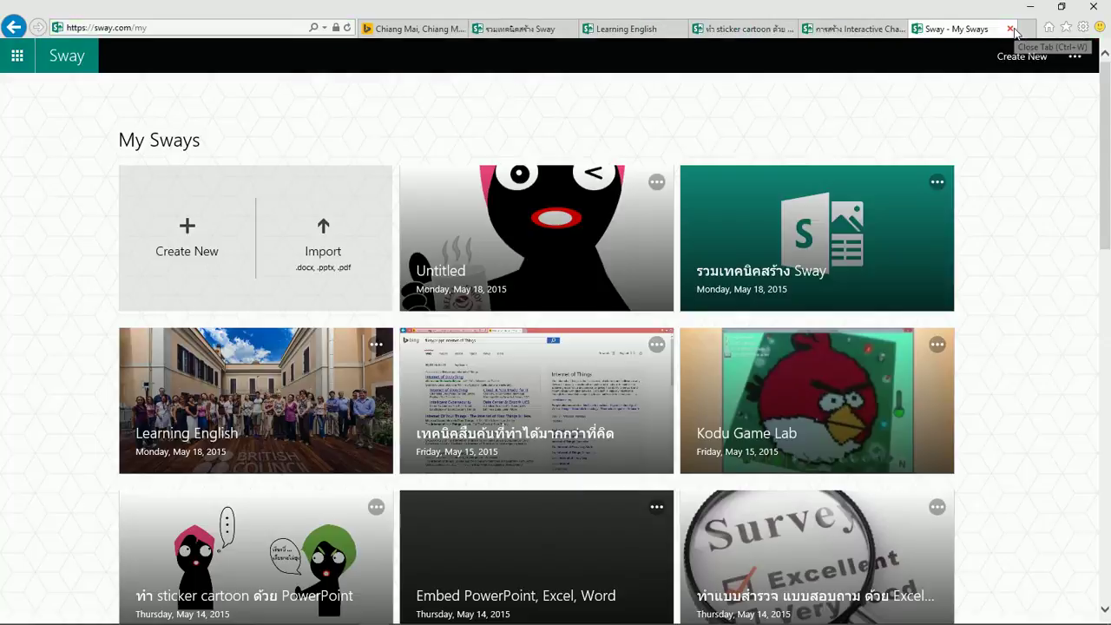
click(511, 30)
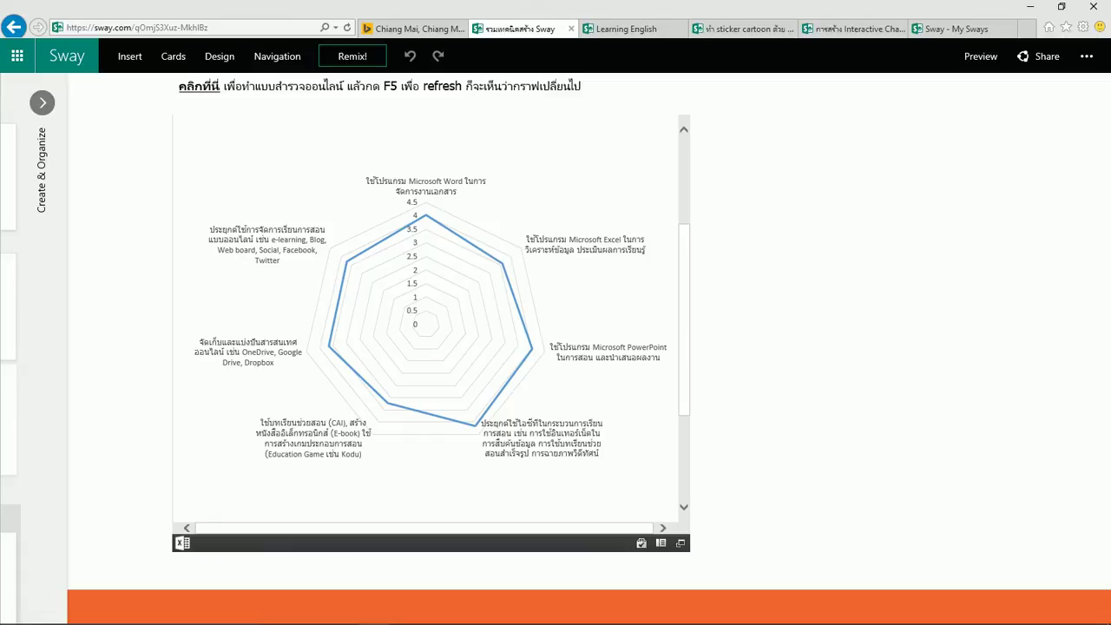
scroll(1021, 486, up, 2)
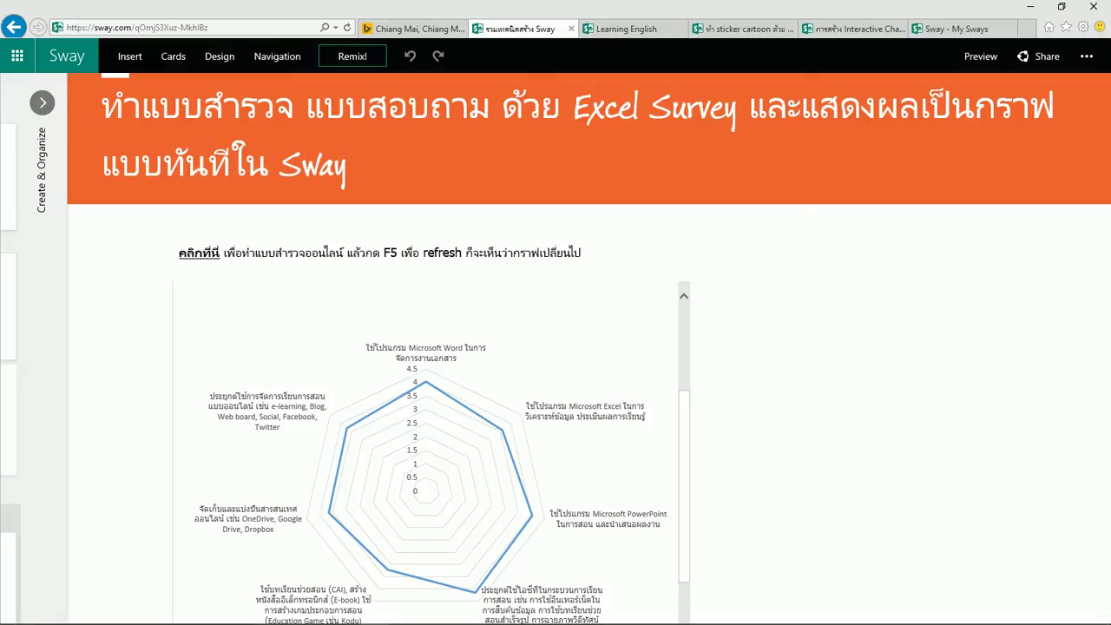
scroll(583, 347, down, 1)
scroll(583, 347, down, 1)
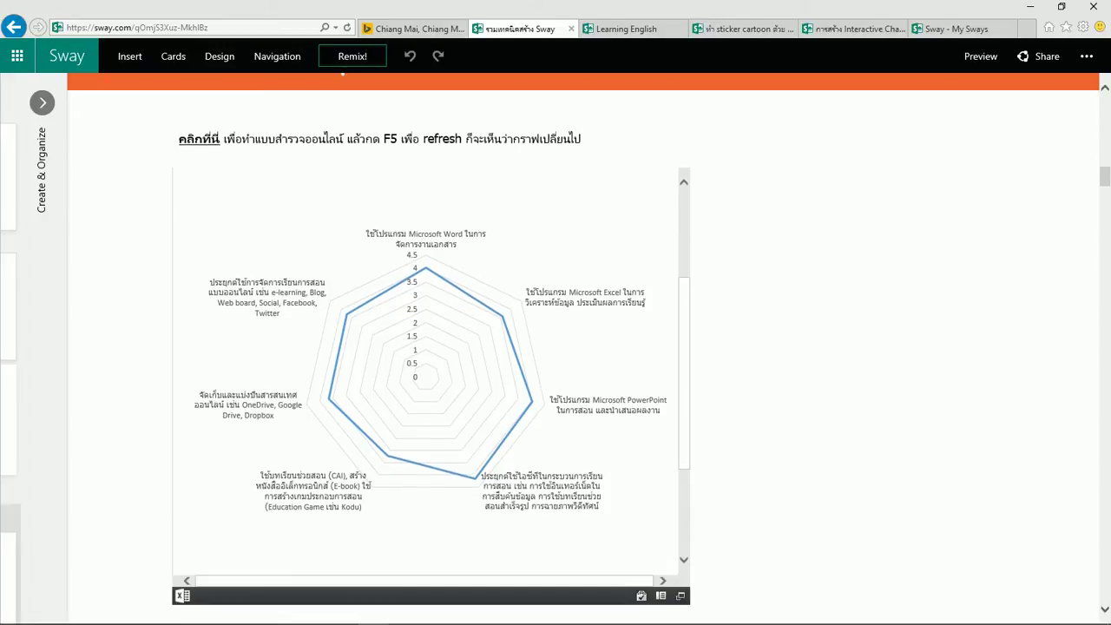
scroll(583, 347, down, 5)
scroll(583, 347, down, 3)
scroll(1052, 382, down, 3)
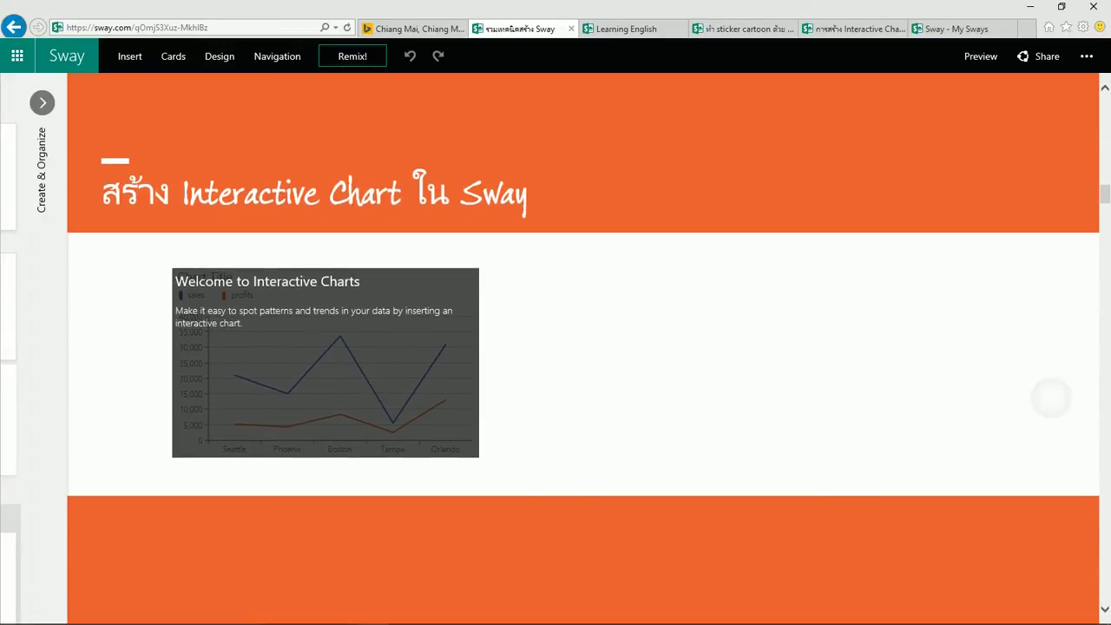
Step: Toggle the sales and profits legend entries on the sample chart off and back on
click(173, 55)
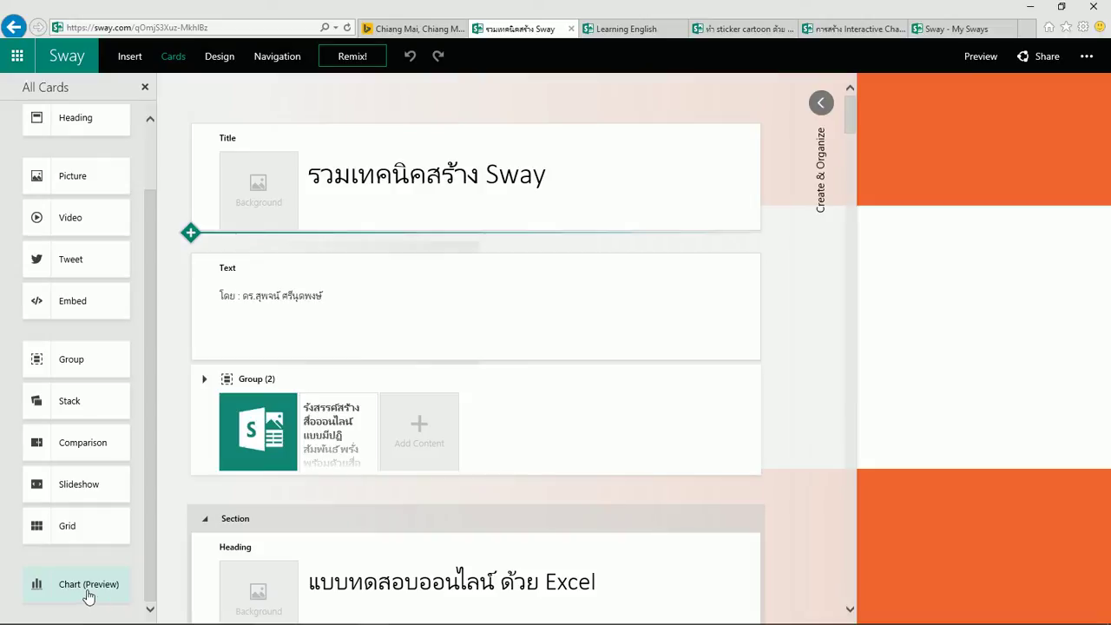
click(969, 421)
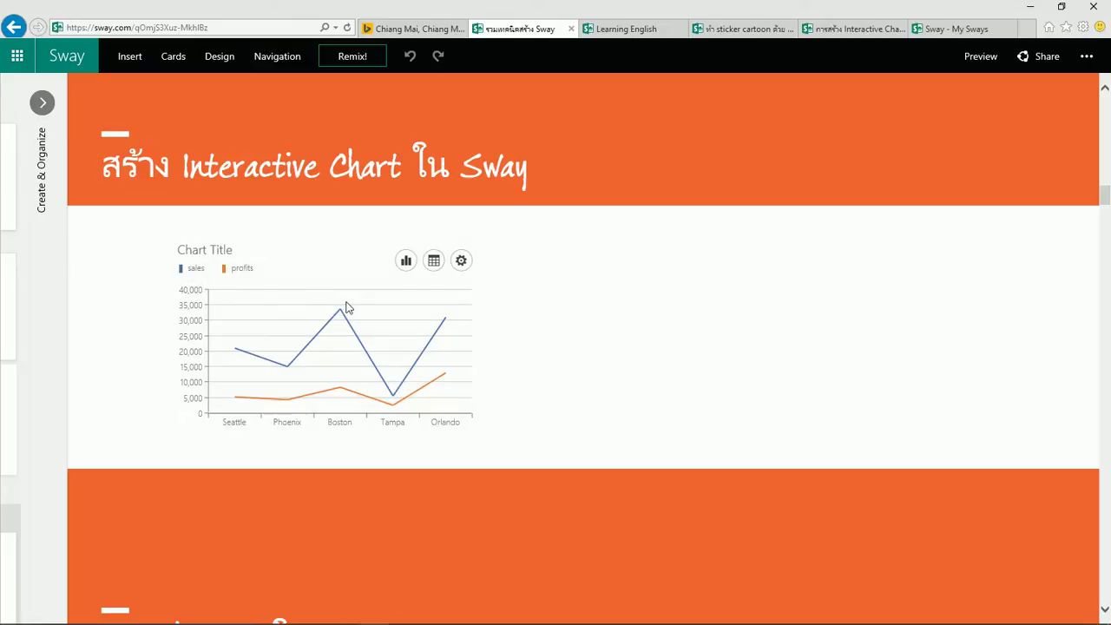
click(243, 270)
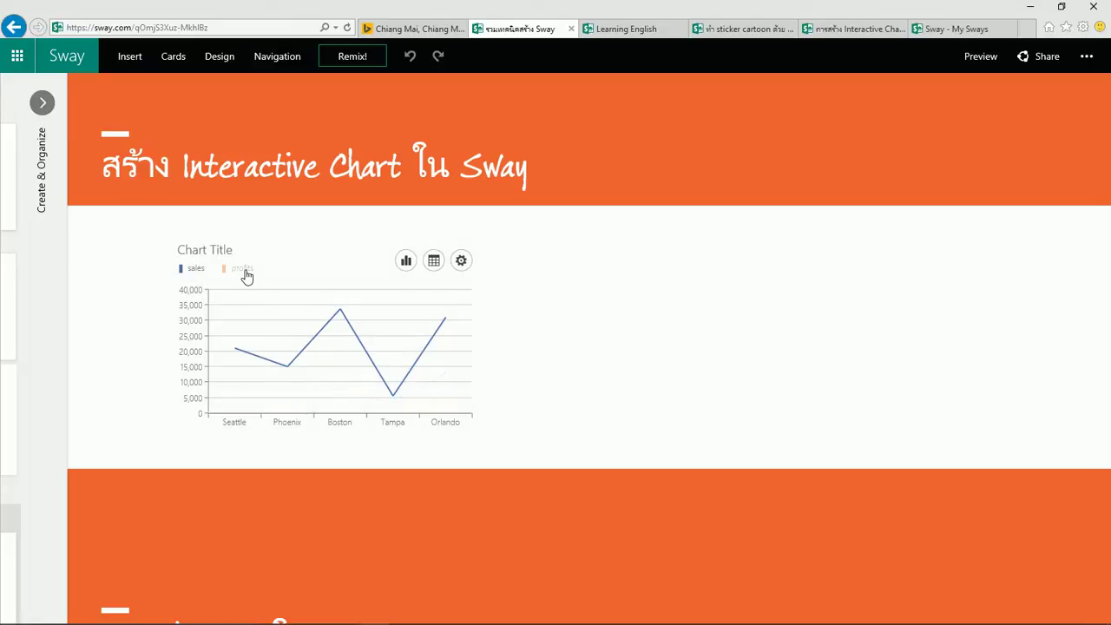
click(197, 273)
click(197, 273)
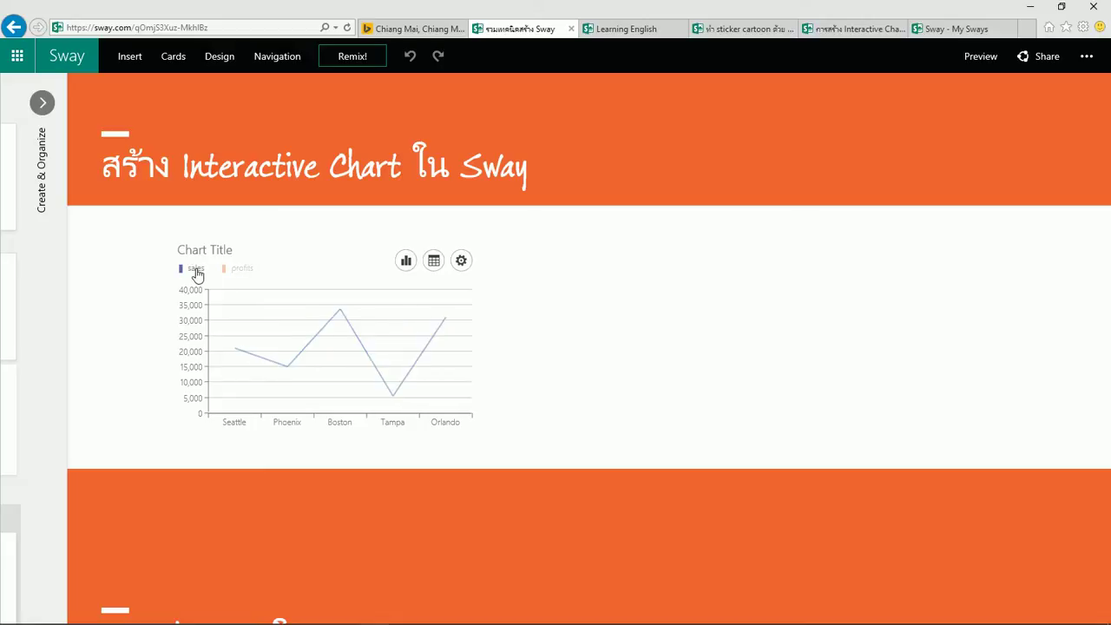
click(240, 274)
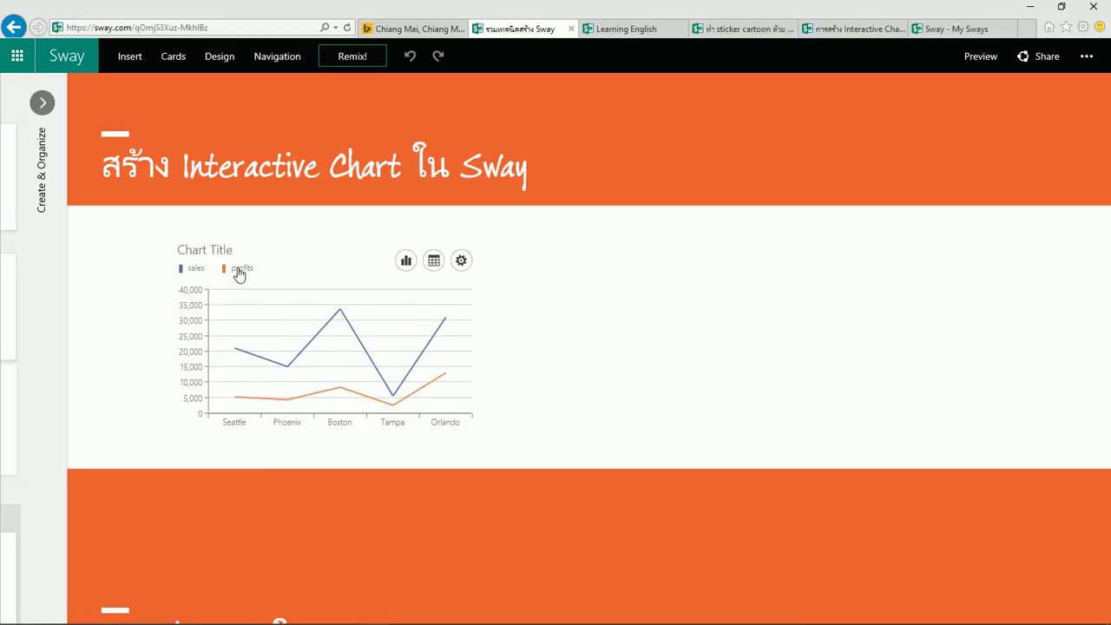
Step: Try Column, Bar and Pie types, settle on Column, then open the chart's data grid
click(405, 261)
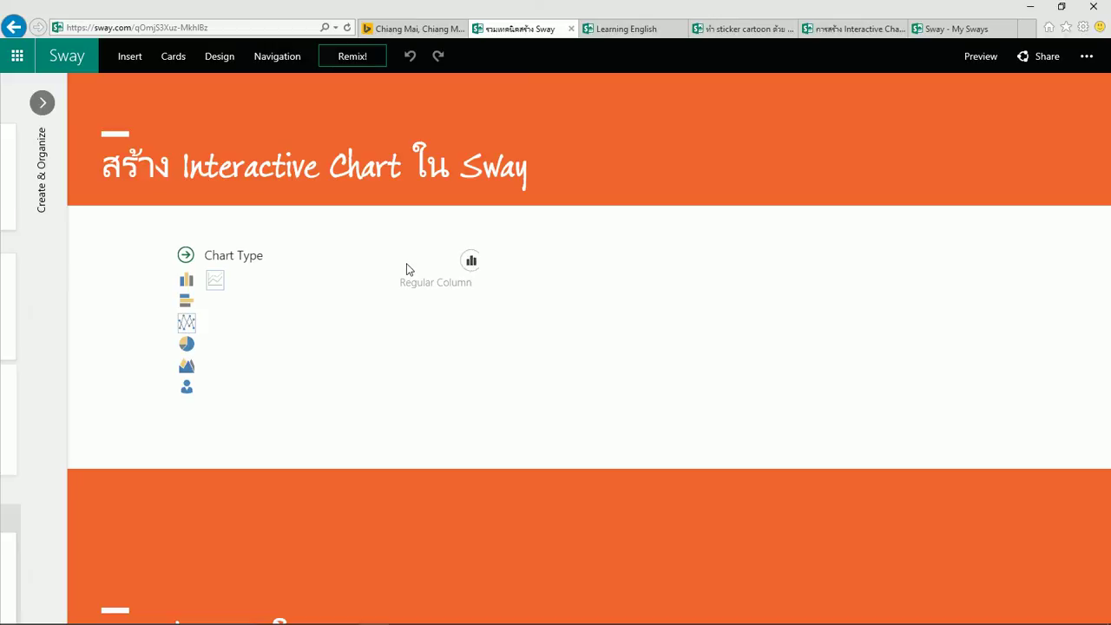
click(185, 286)
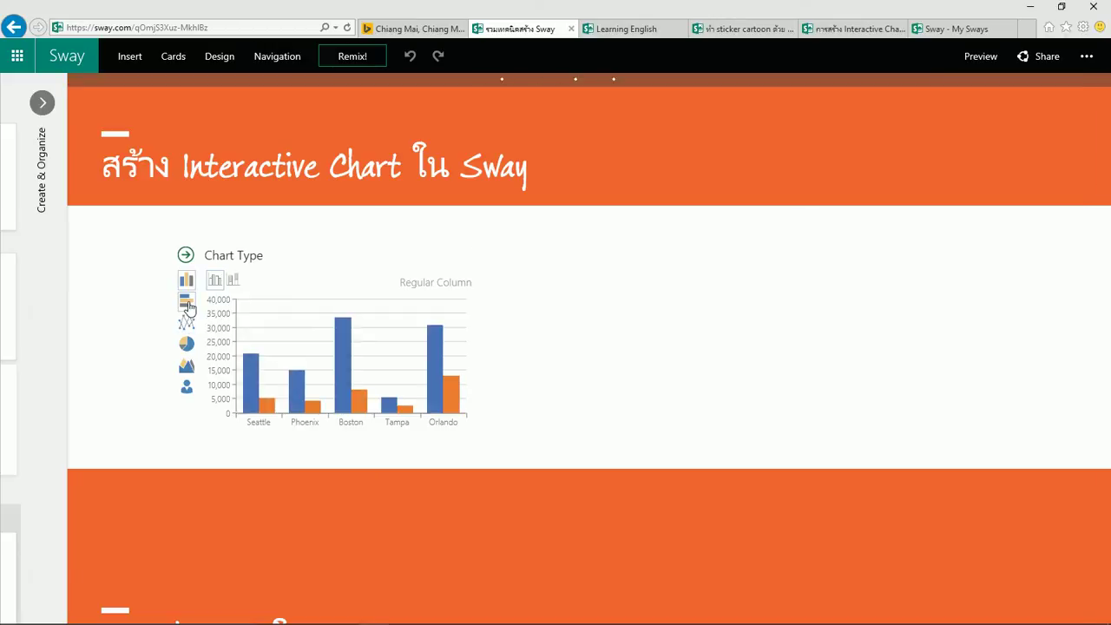
click(187, 304)
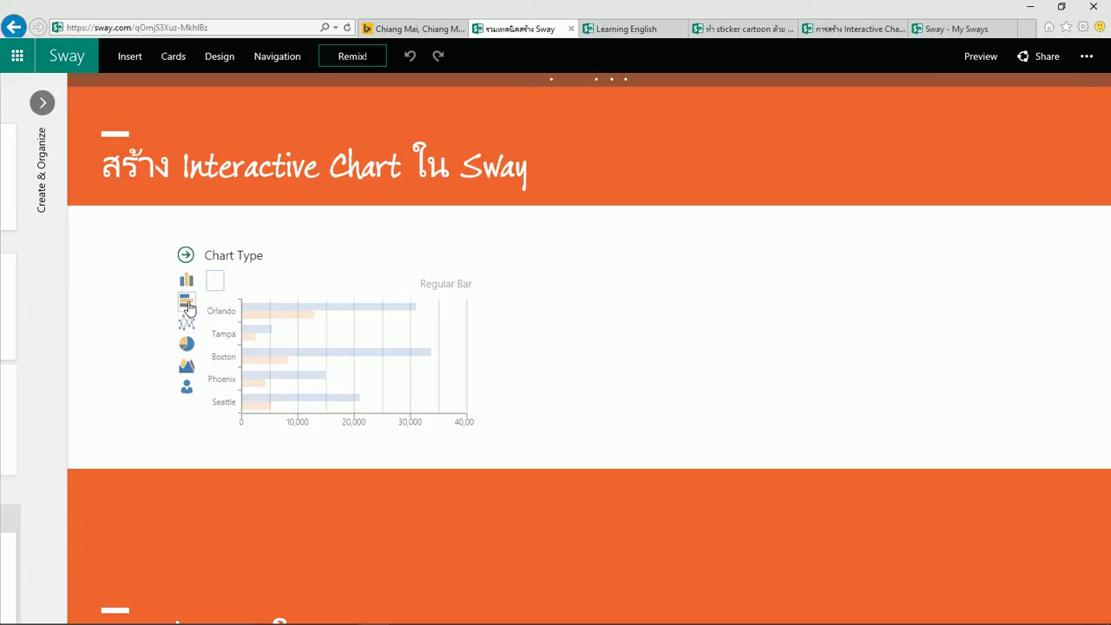
click(188, 345)
click(186, 280)
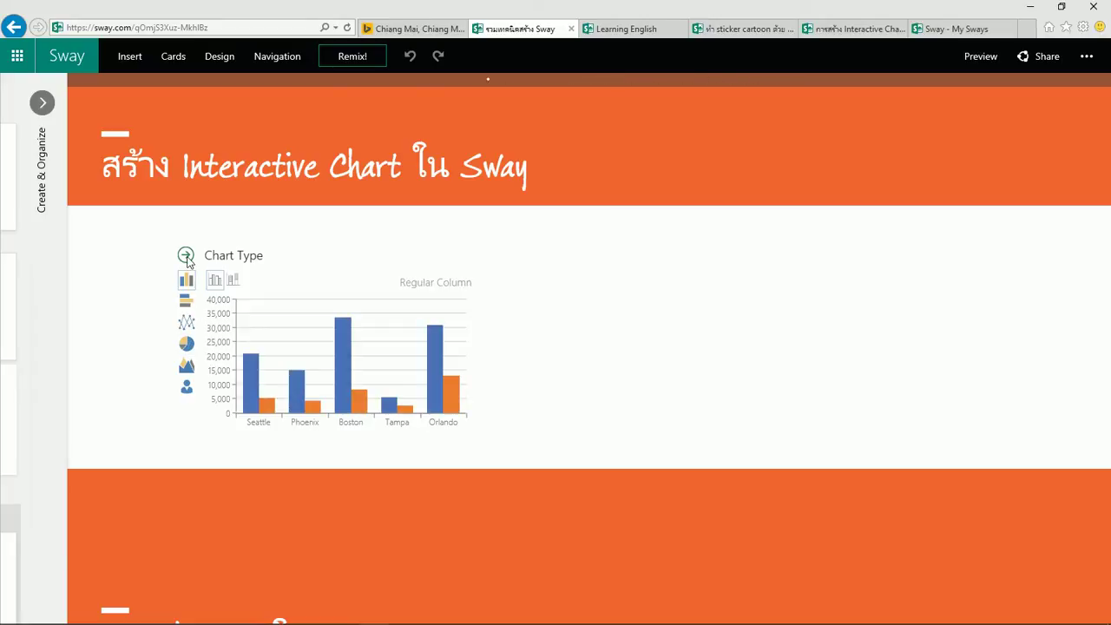
click(186, 256)
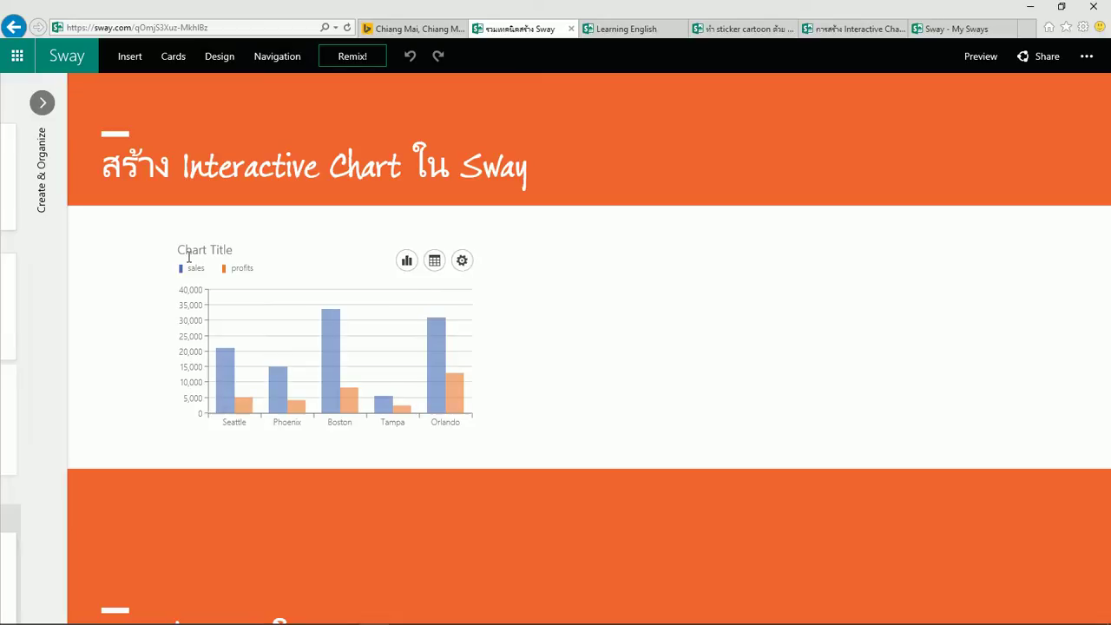
click(435, 265)
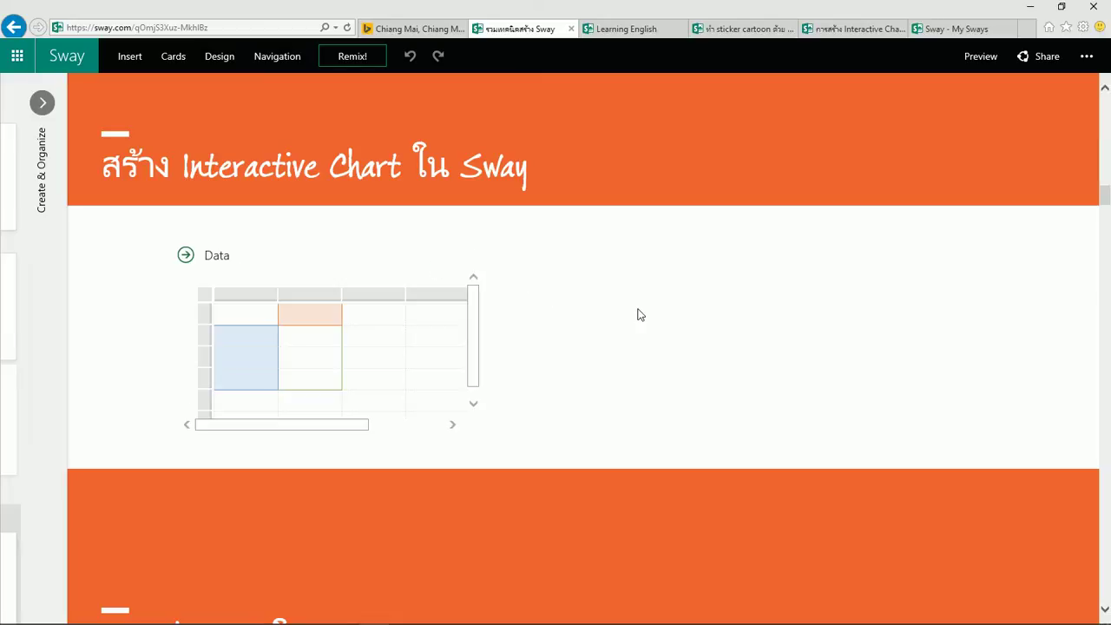
Step: Copy the ASEAN population and literacy table E3:O5 from Excel and return to Sway
key(alt+Tab)
key(alt+Tab)
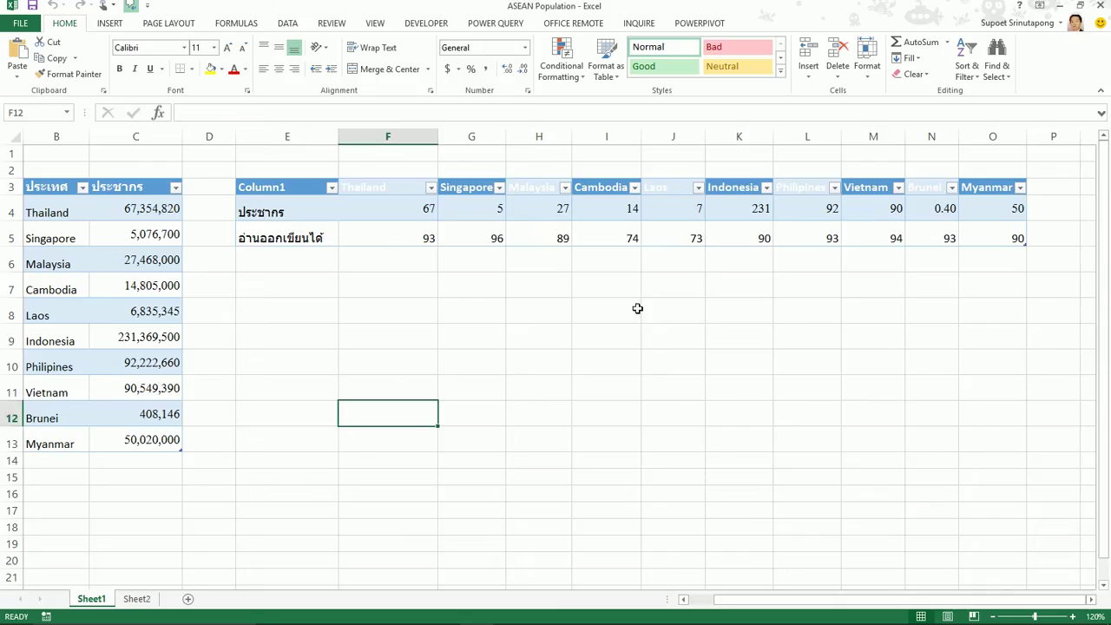
mouse_move(280, 189)
mouse_down()
mouse_move(766, 253)
mouse_move(996, 238)
mouse_up()
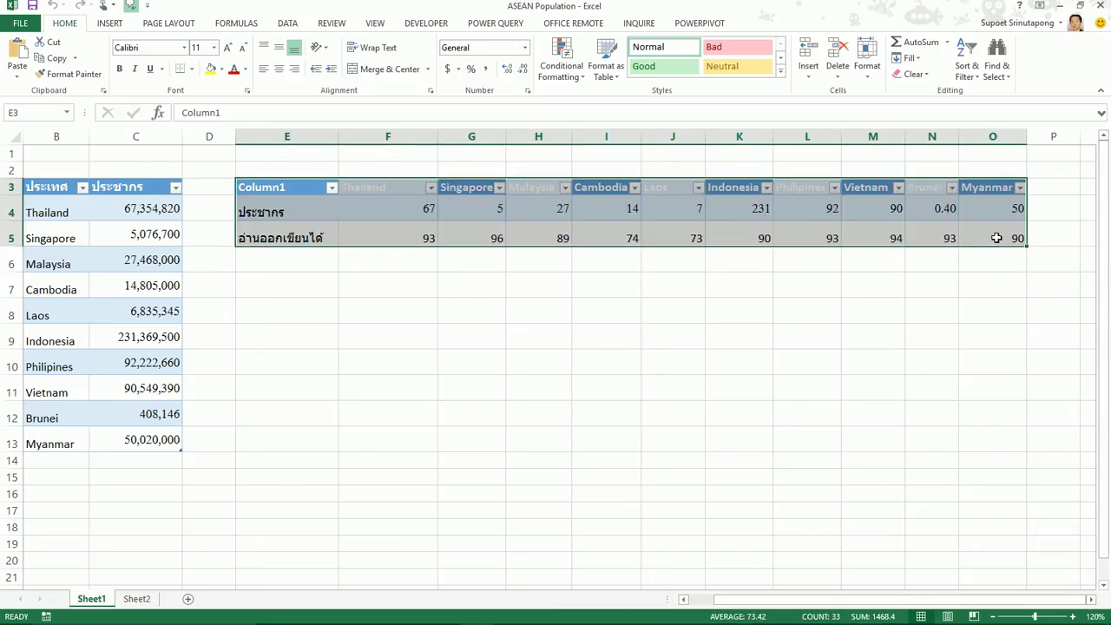
key(ctrl+c)
key(alt+Tab)
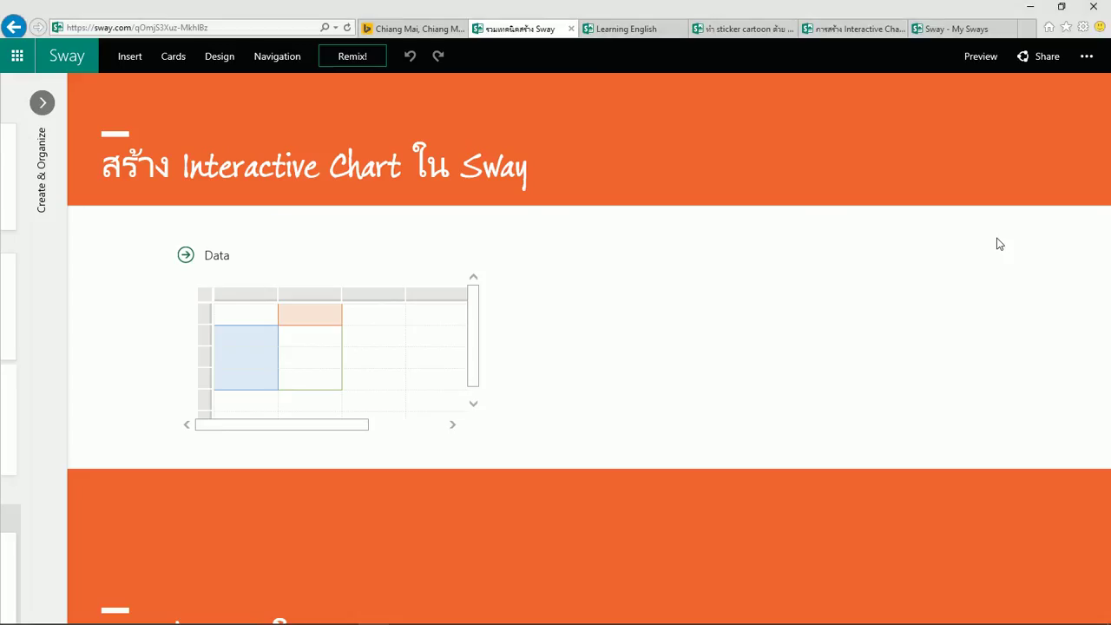
Step: Paste the ASEAN data into the chart's data grid and close the grid
click(257, 318)
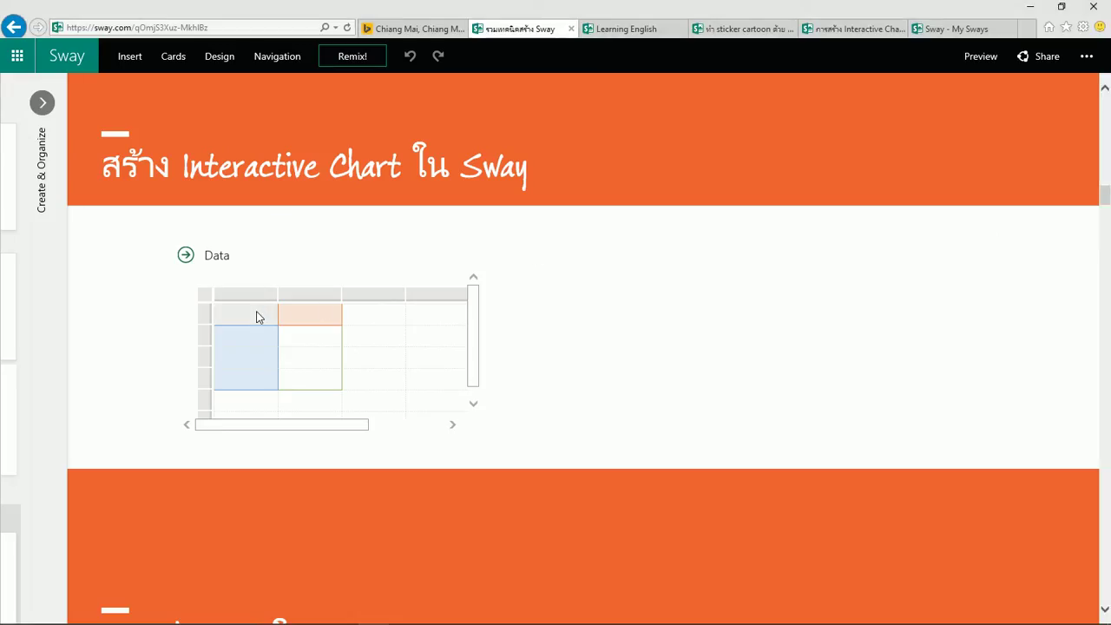
key(ctrl+v)
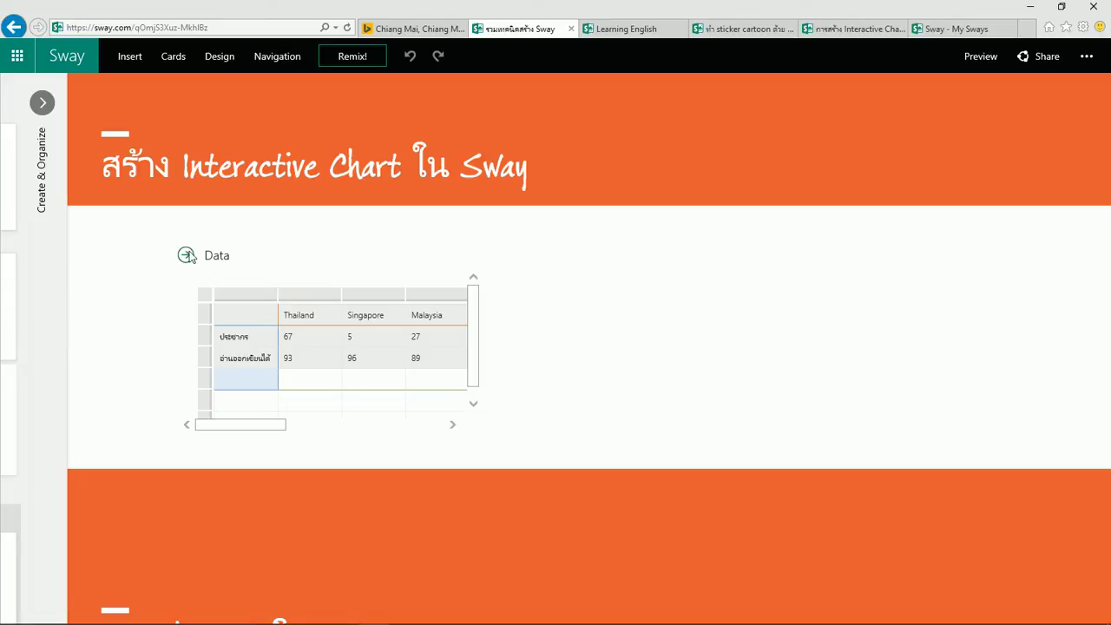
click(186, 256)
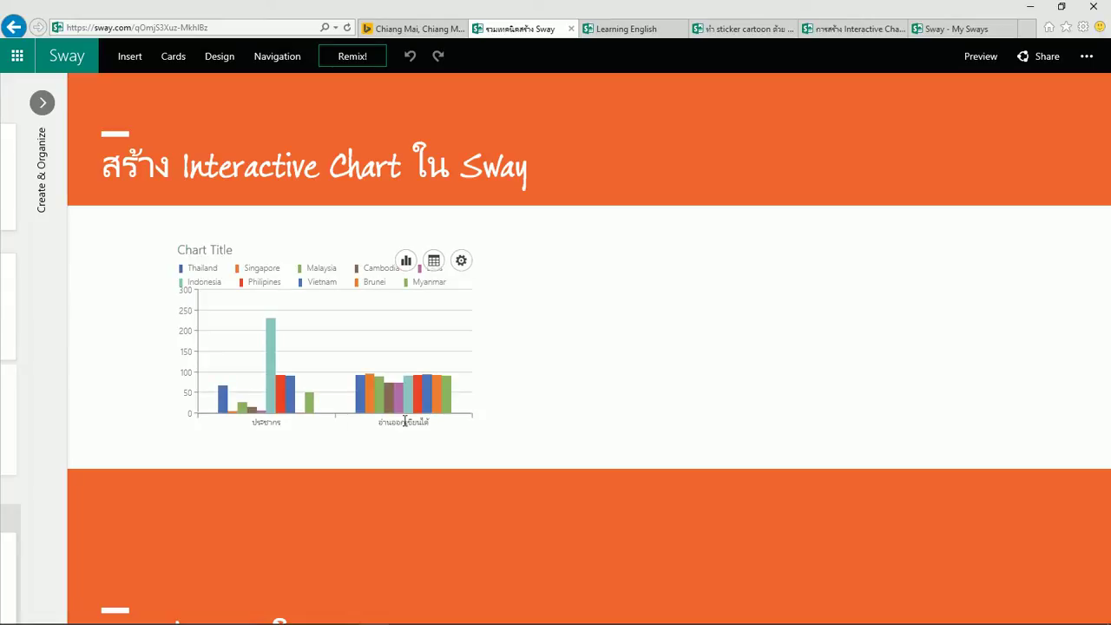
Step: Toggle the Thailand, Malaysia and Singapore series off and on, leaving Indonesia hidden
click(201, 271)
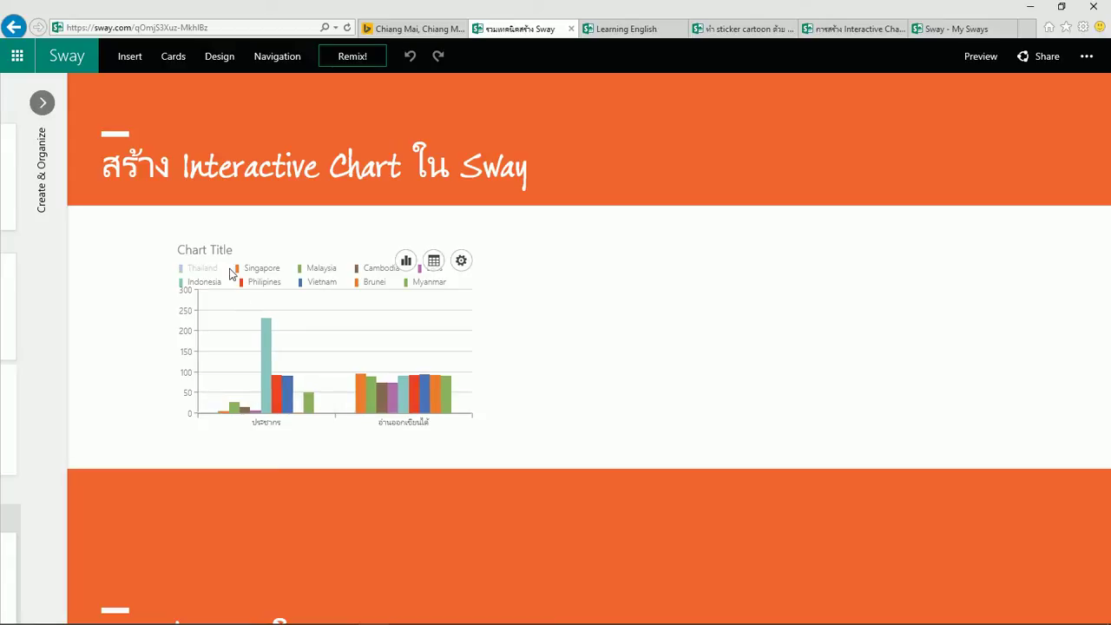
click(314, 271)
click(314, 272)
click(247, 270)
click(200, 270)
click(204, 282)
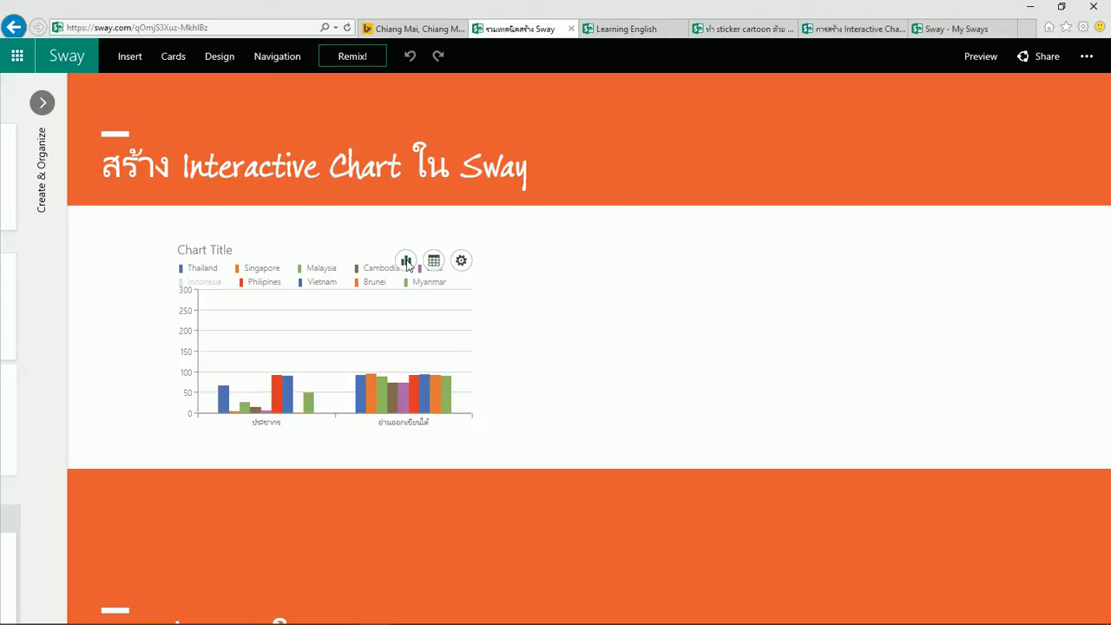
click(407, 261)
Step: Switch the ASEAN chart to a line chart and title it 'ข้อมูลประเทศอาเซียน' in chart settings
click(185, 301)
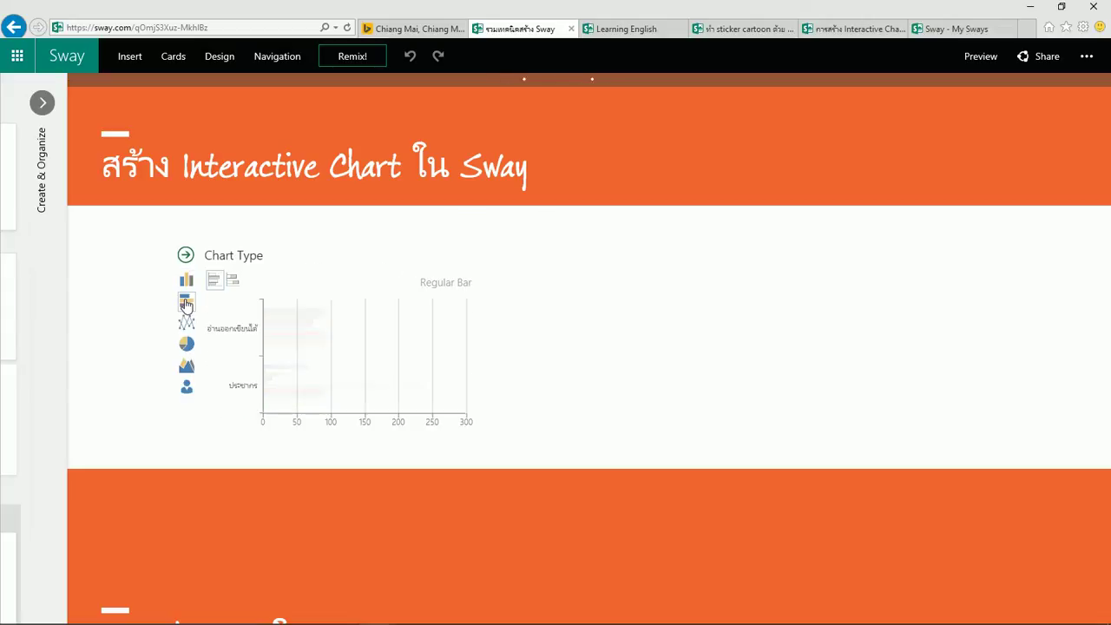
click(187, 325)
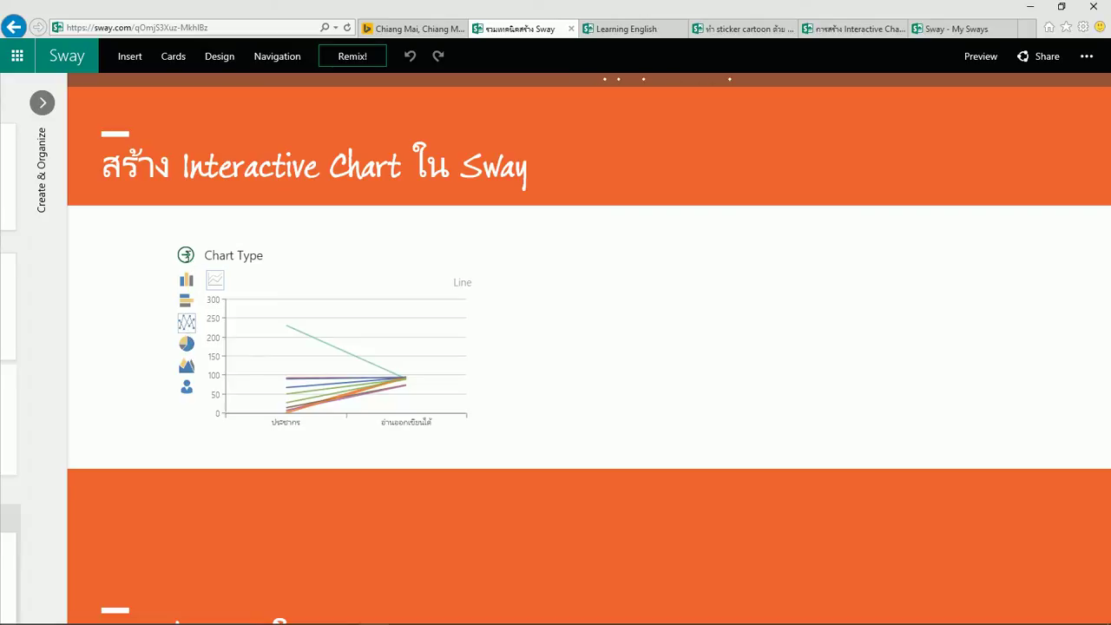
click(186, 254)
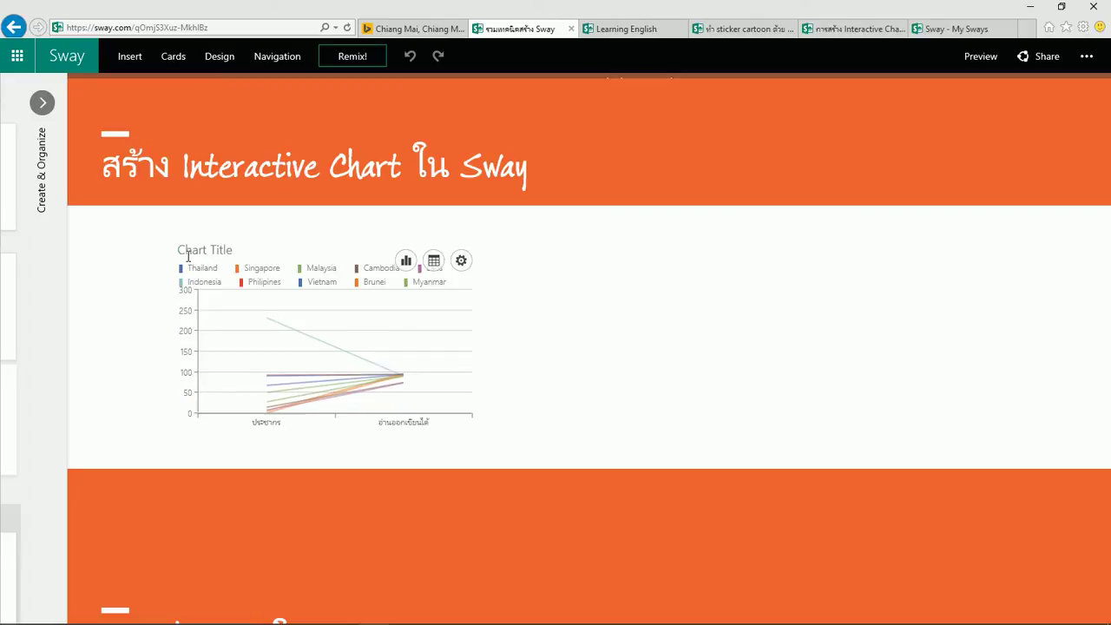
click(462, 262)
text(ประชากร)
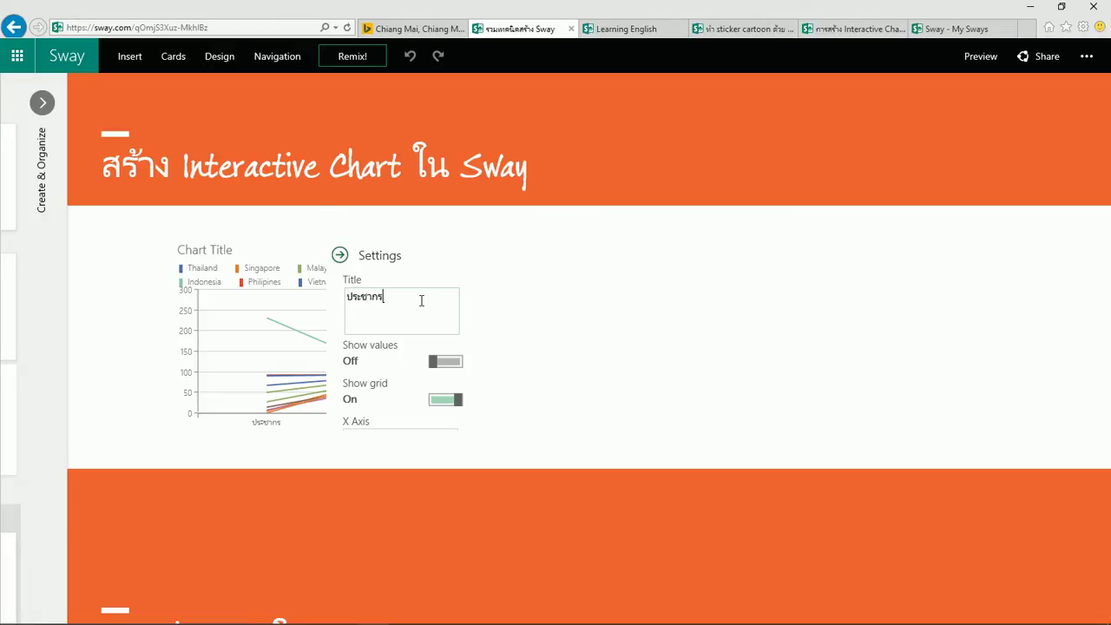
text(อา)
text(ะ)
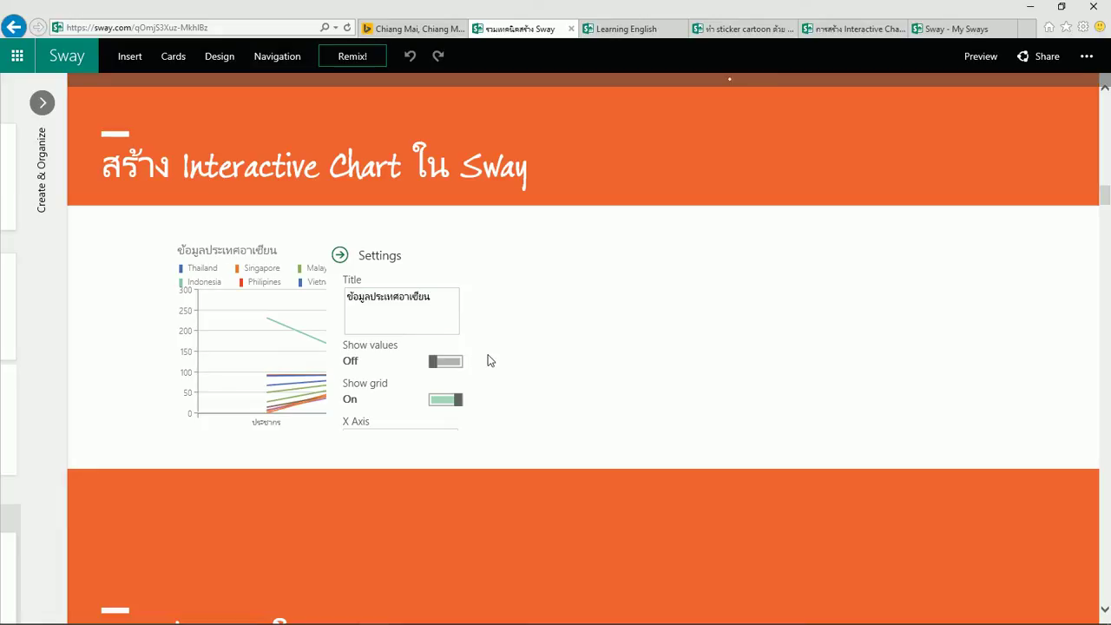
Step: Switch the ASEAN chart back to a Regular Column chart
click(341, 256)
click(403, 260)
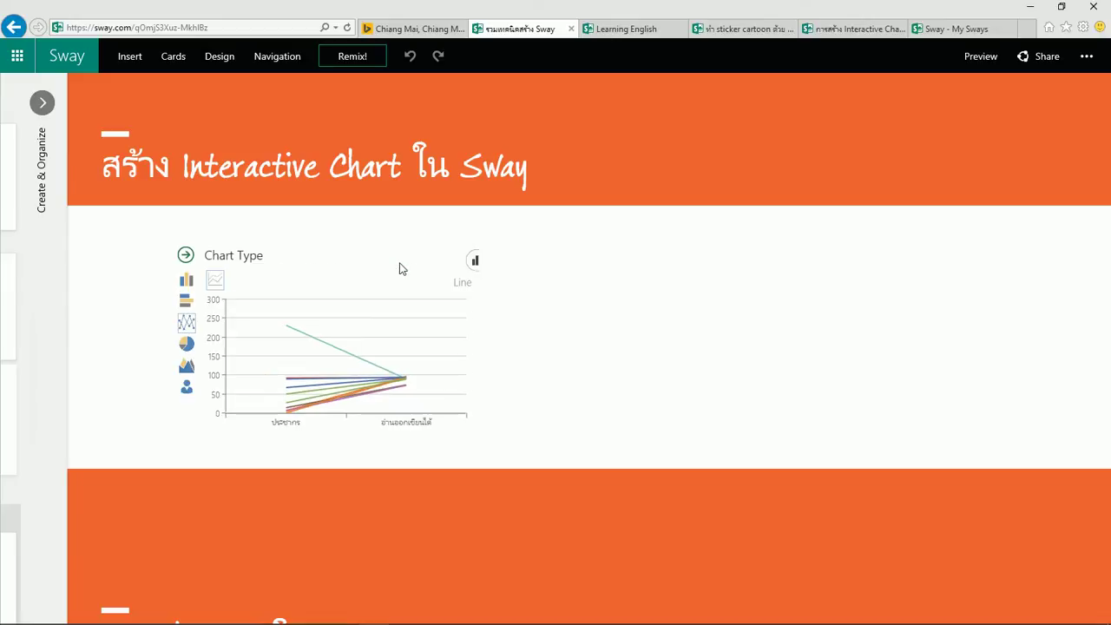
click(187, 282)
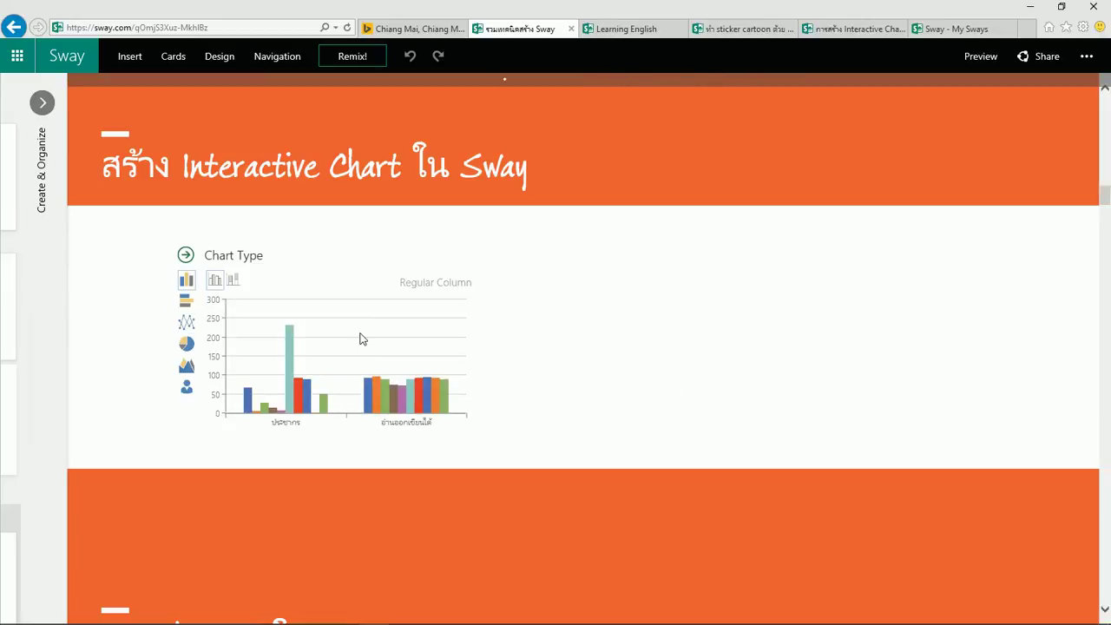
click(185, 254)
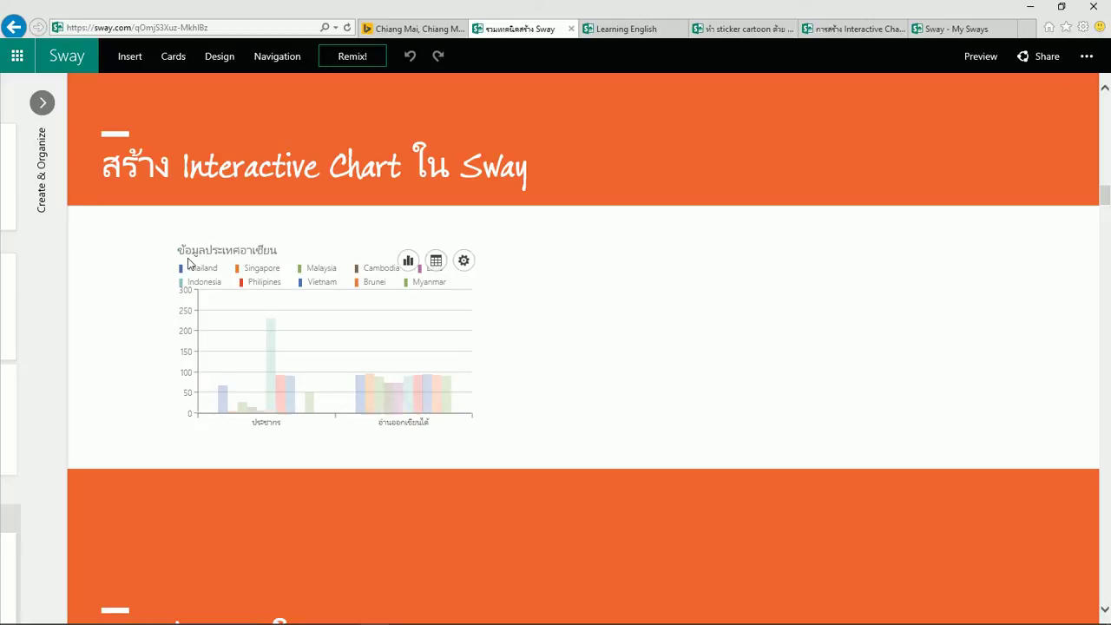
Step: Hide Myanmar, Brunei, Vietnam, Philipines, Indonesia, Malaysia and Cambodia via legend entries
click(426, 285)
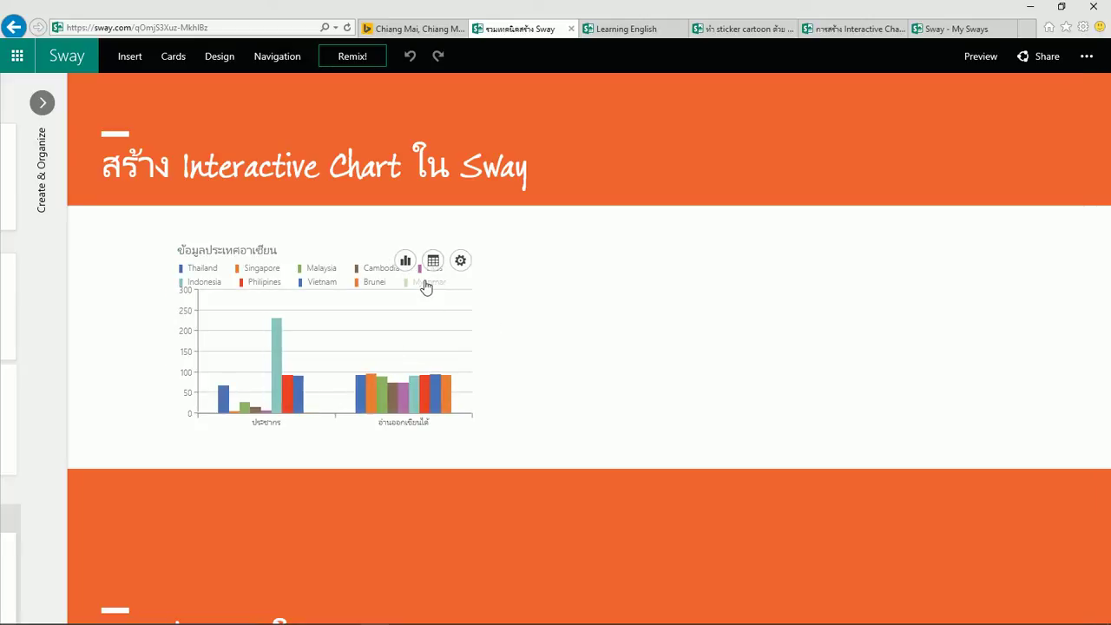
click(426, 285)
click(426, 284)
click(425, 284)
click(375, 285)
click(321, 282)
click(267, 283)
click(207, 283)
click(326, 270)
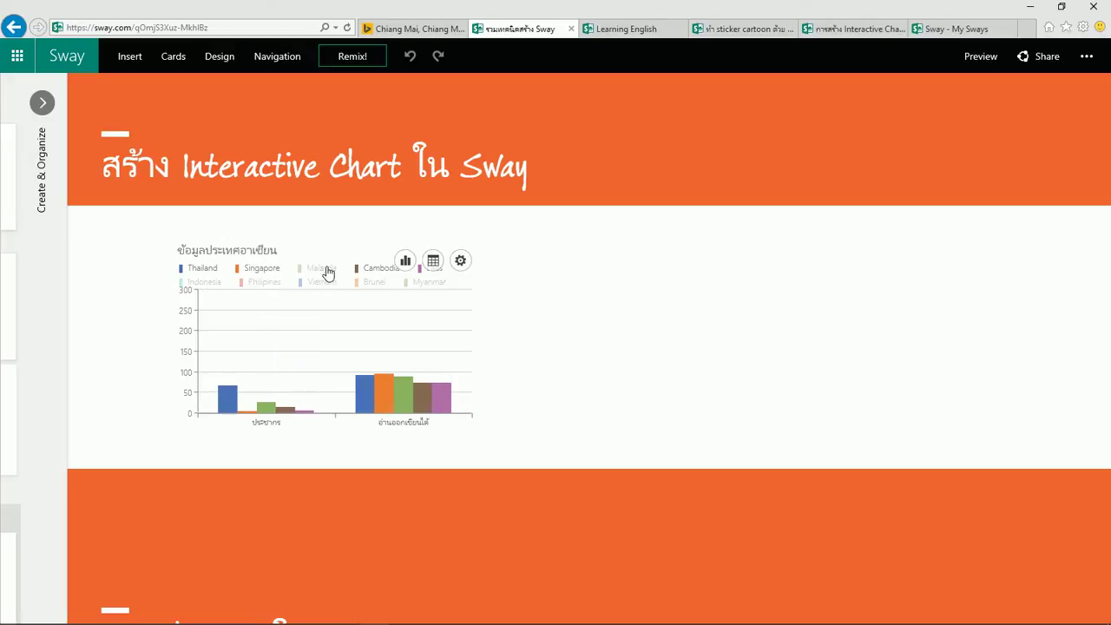
click(373, 269)
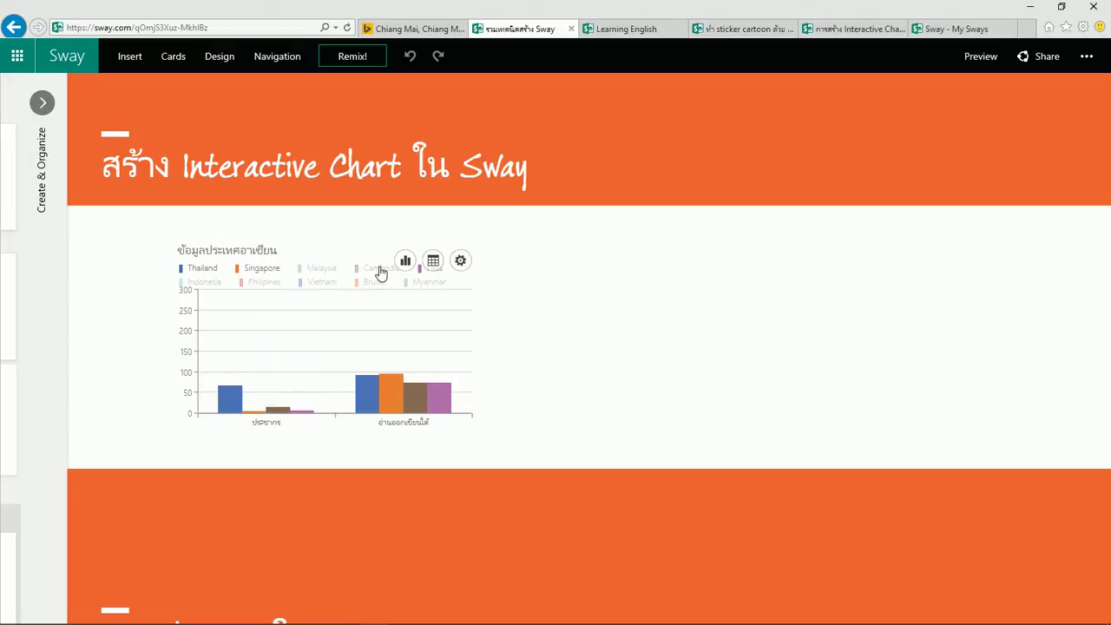
Step: Check the data table, then hide Malaysia, Singapore, Indonesia, Philipines and Vietnam series
click(440, 275)
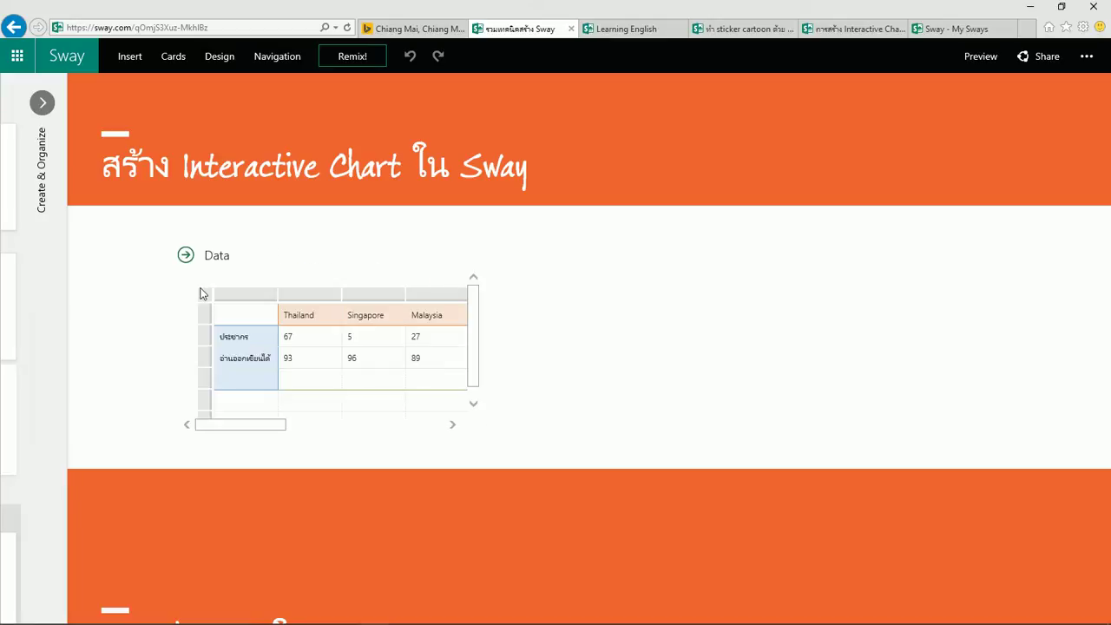
click(185, 255)
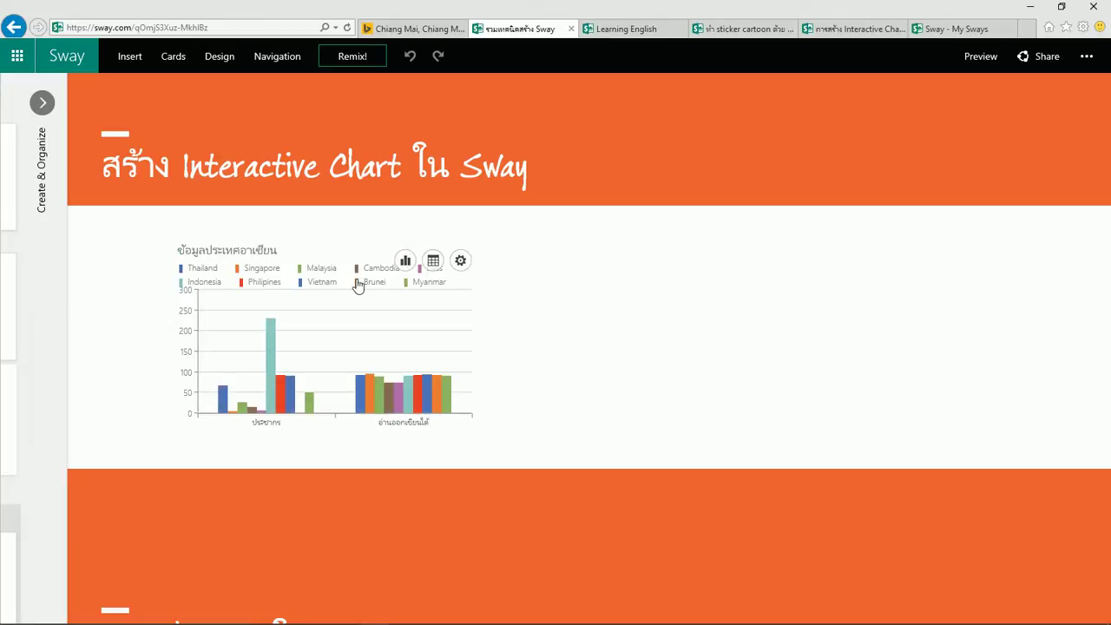
click(322, 268)
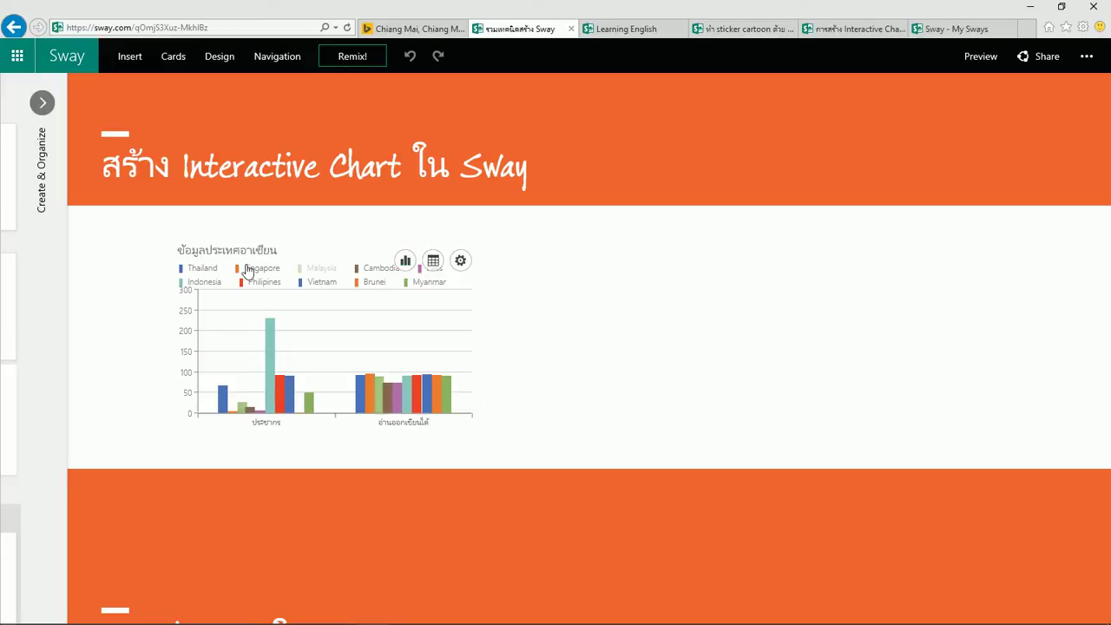
click(260, 268)
click(206, 283)
click(264, 282)
click(321, 283)
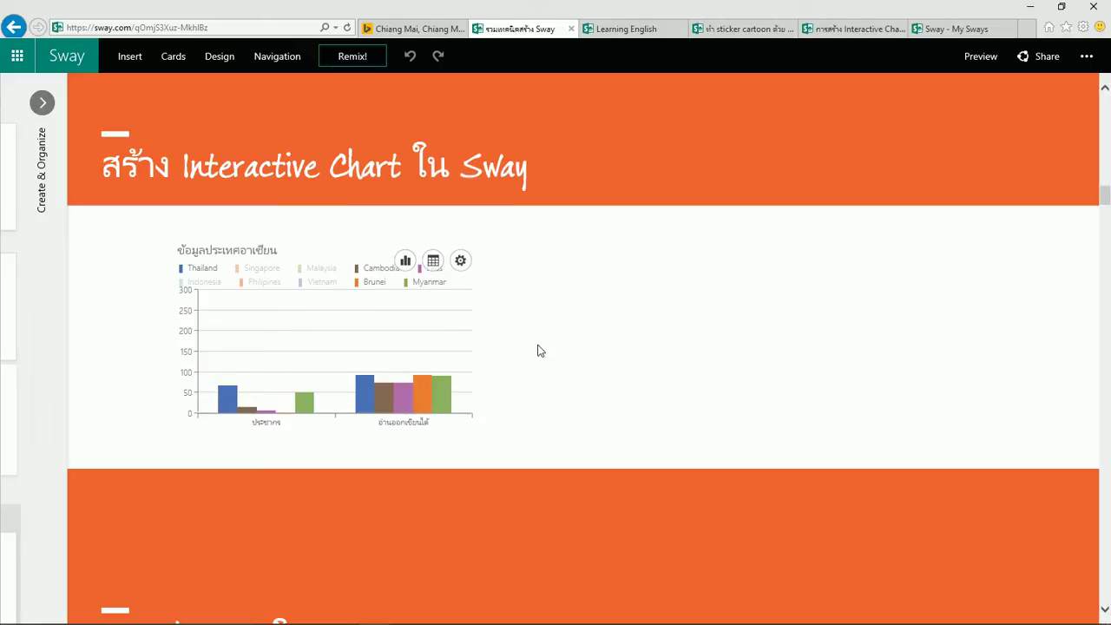
Step: Scroll through the embedded EDVENTURES Sway, then switch to the Learning English tab with Ctrl+Tab
scroll(538, 350, down, 5)
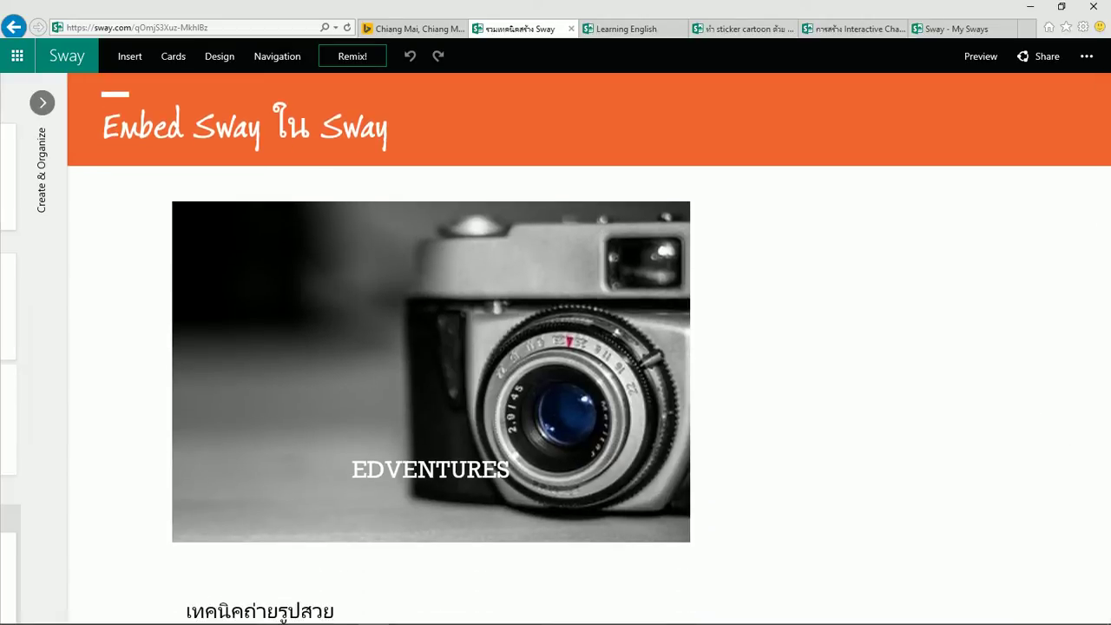
scroll(432, 371, down, 5)
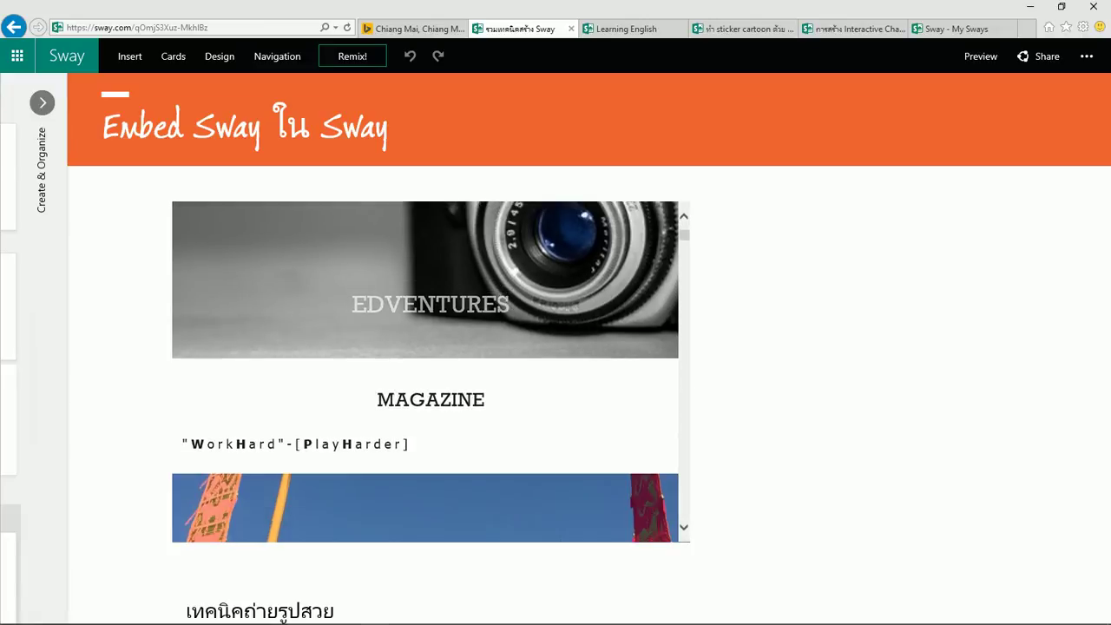
scroll(431, 371, down, 3)
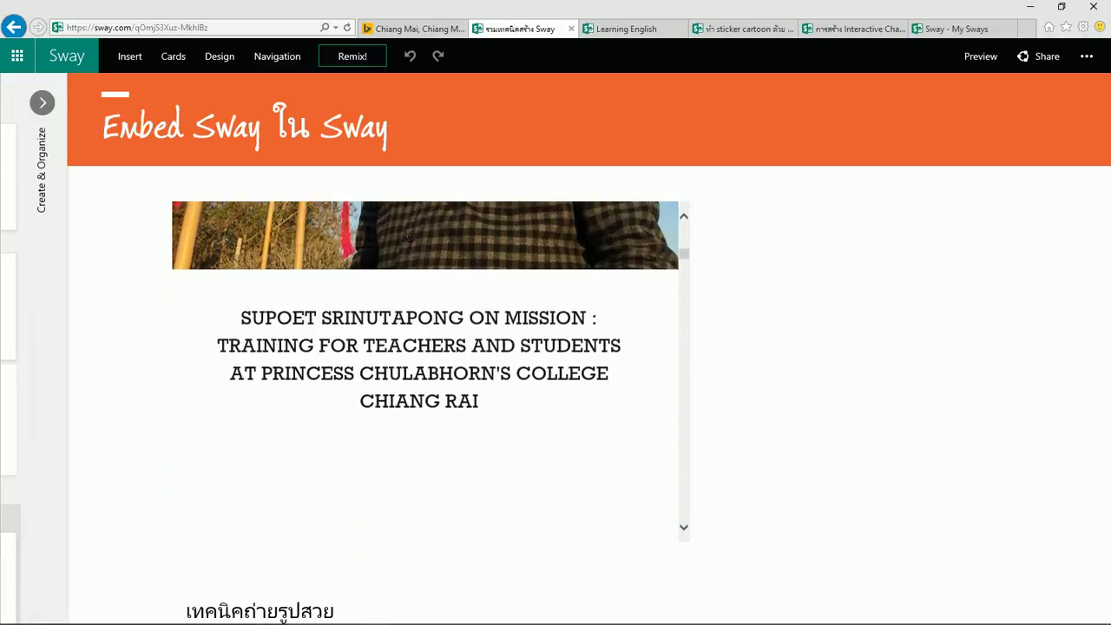
scroll(432, 371, up, 3)
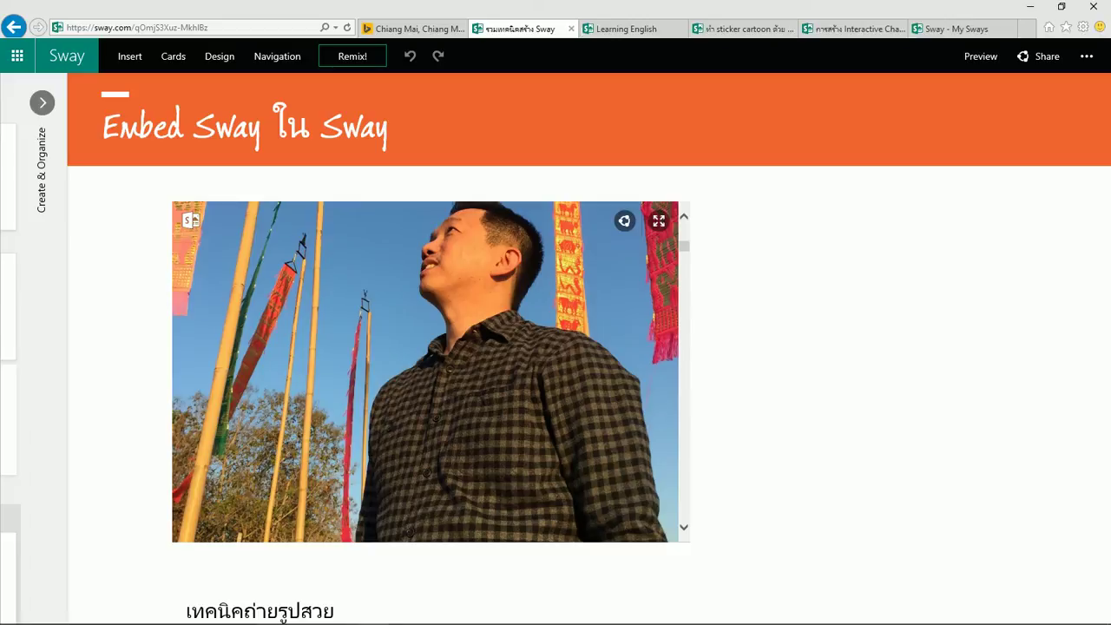
key(ctrl+Tab)
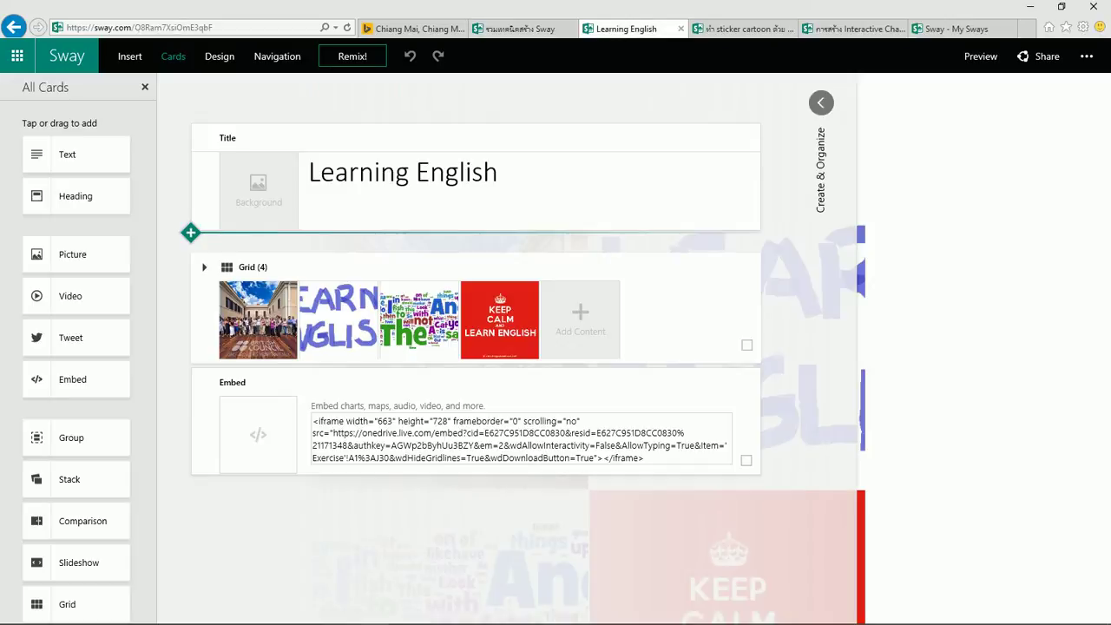
Step: Preview the Learning English Sway and answer a. for quiz question 1
click(820, 103)
scroll(555, 347, down, 5)
scroll(555, 347, down, 2)
click(457, 413)
click(486, 407)
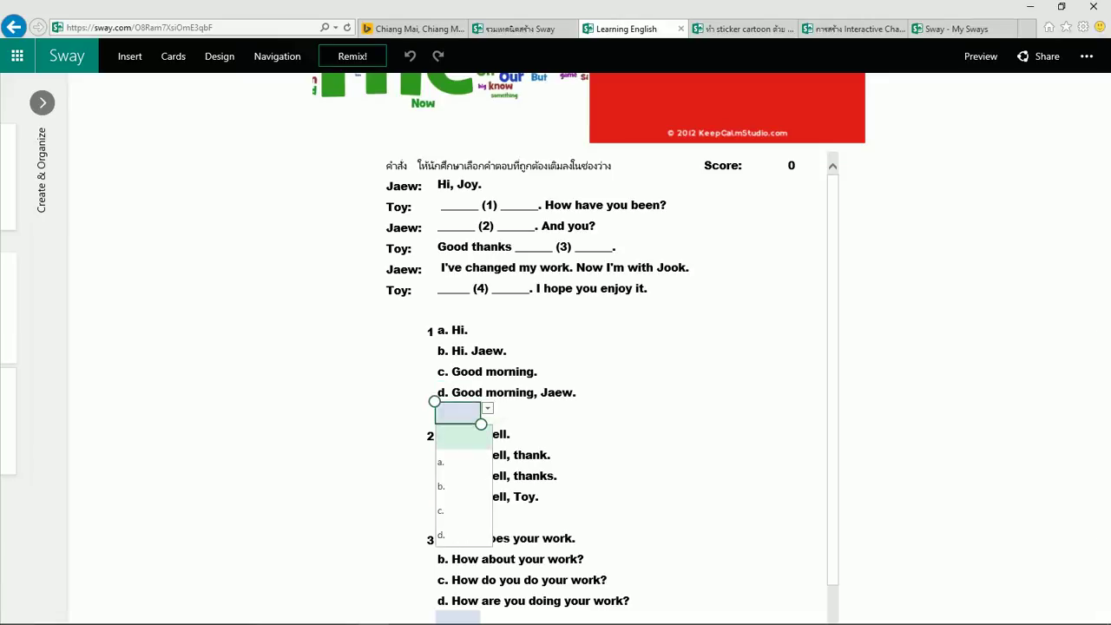
click(451, 462)
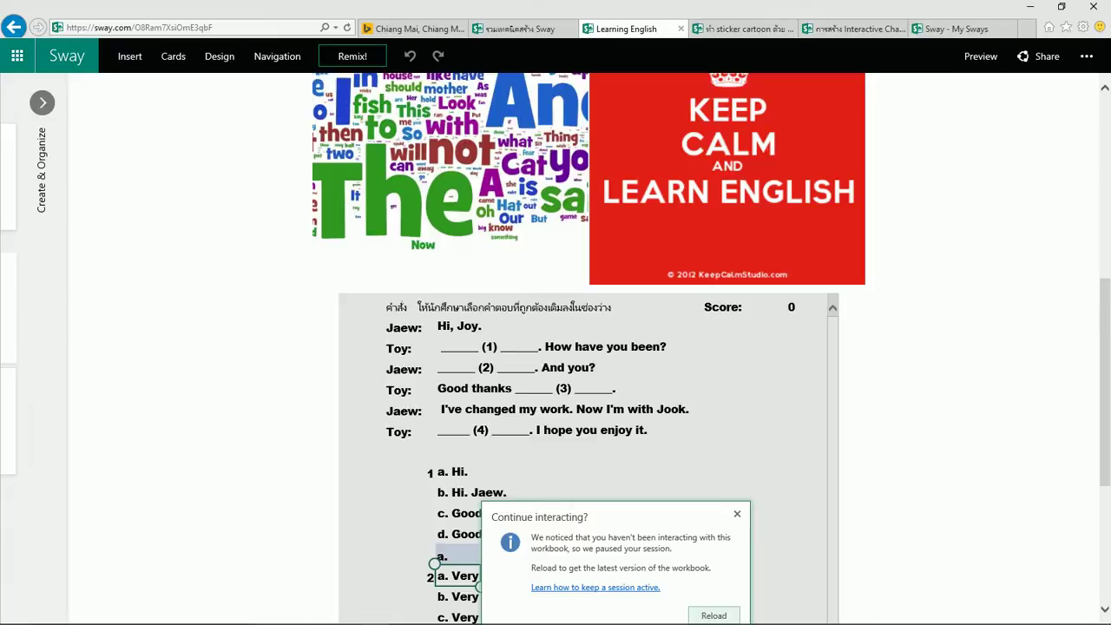
Step: Select the Learning English Sway's 760 × 500 embed code and return to the showcase tab
click(1041, 55)
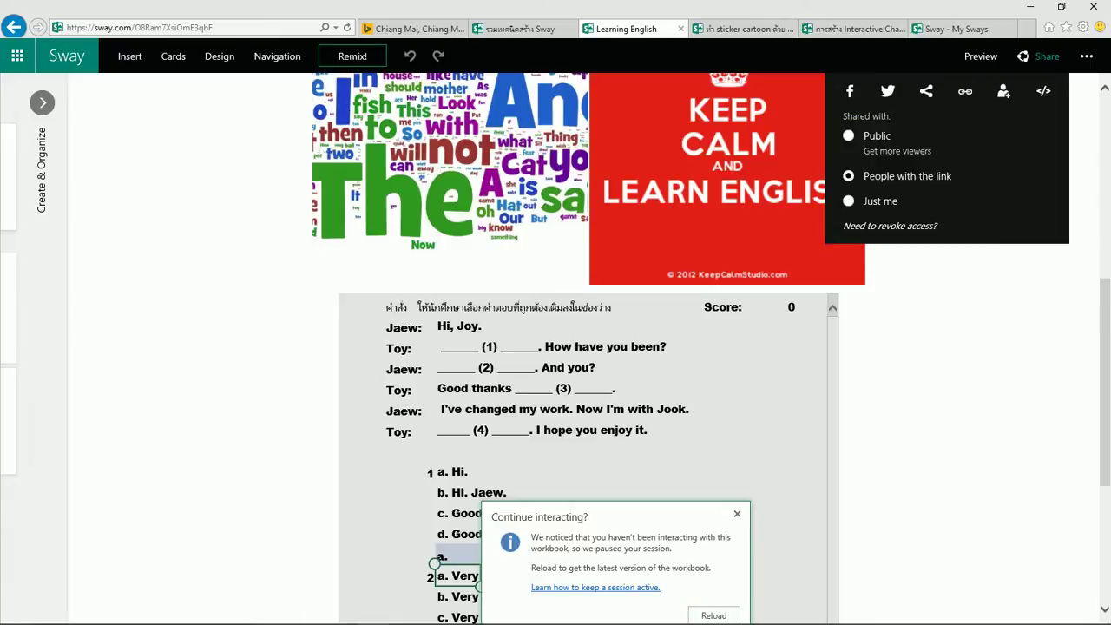
click(1044, 90)
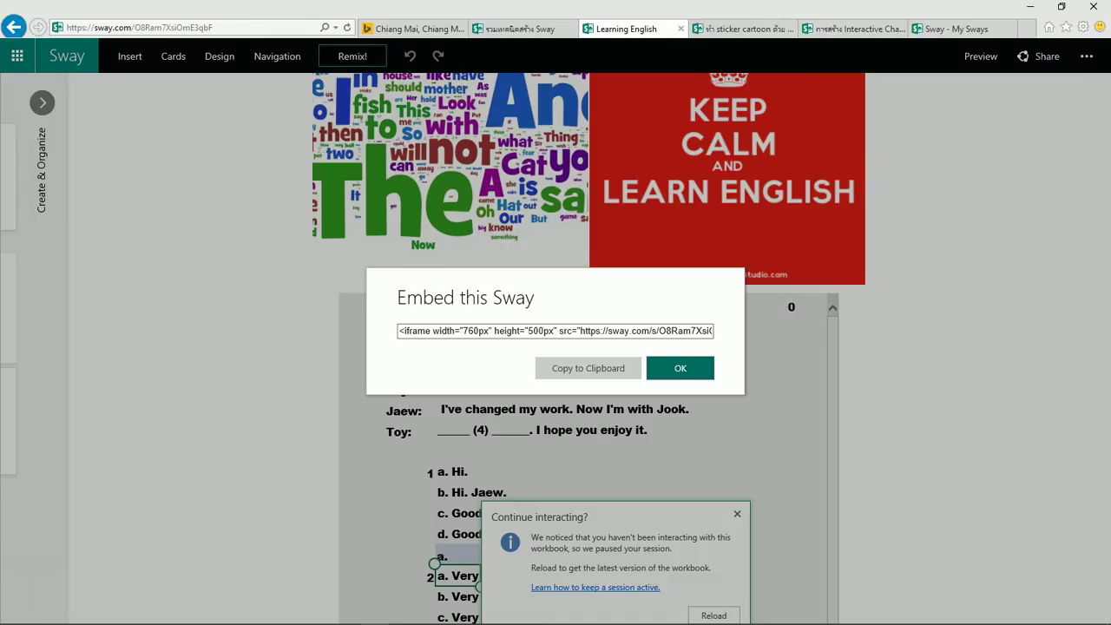
click(468, 329)
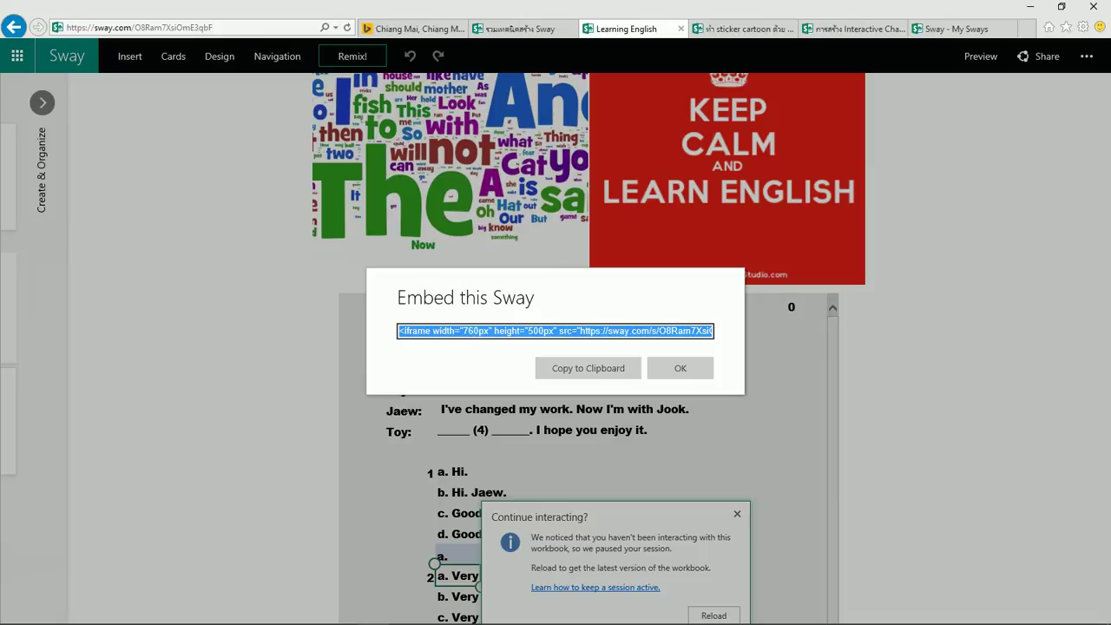
click(517, 29)
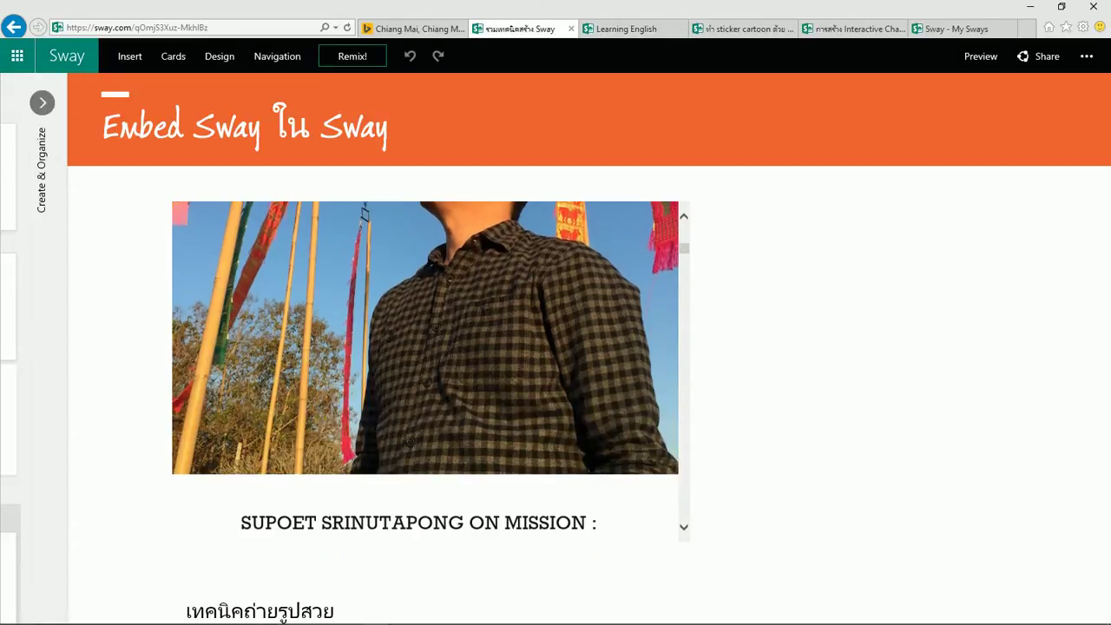
Step: Play the embedded 'What is Sway – Office Sway Vision Video' briefly, then pause it
scroll(556, 347, down, 3)
scroll(555, 347, down, 5)
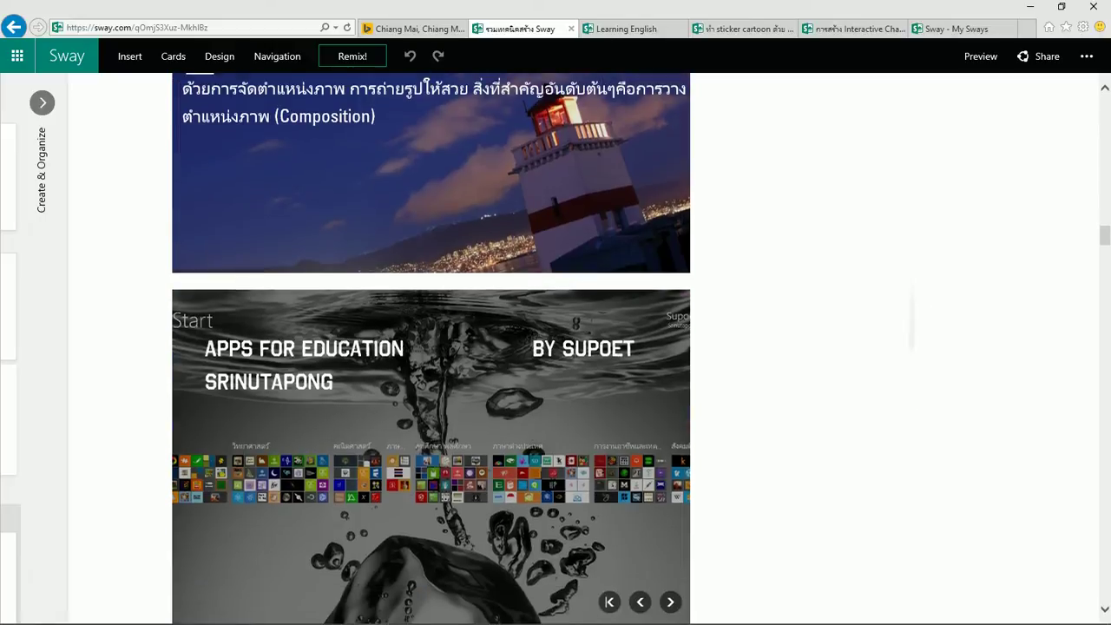
scroll(911, 404, up, 2)
scroll(425, 278, down, 3)
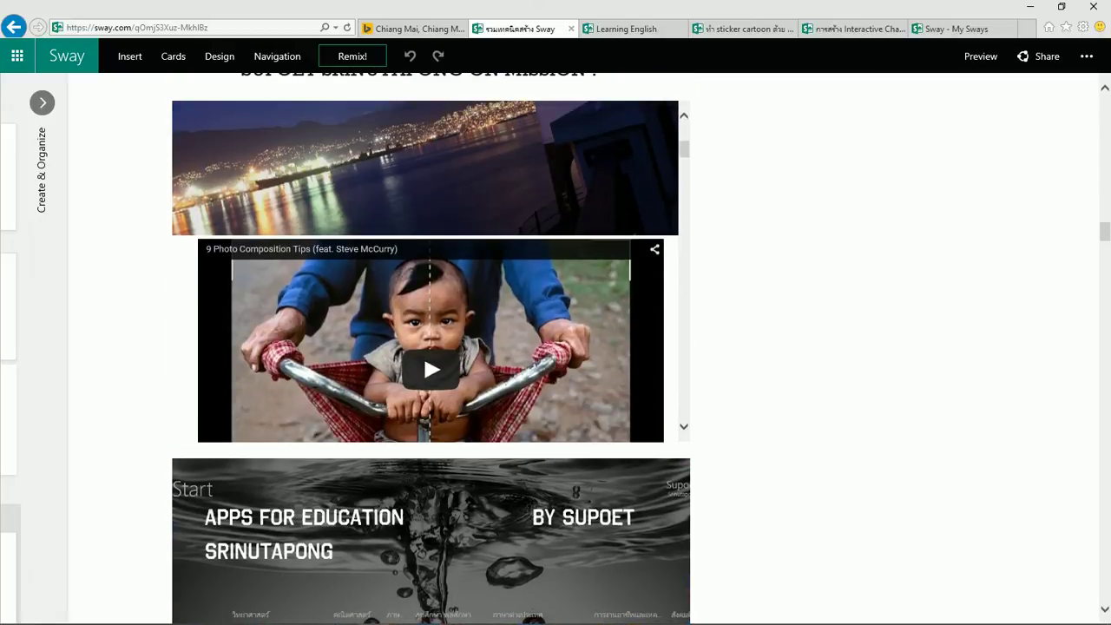
scroll(425, 269, down, 3)
scroll(425, 269, down, 3)
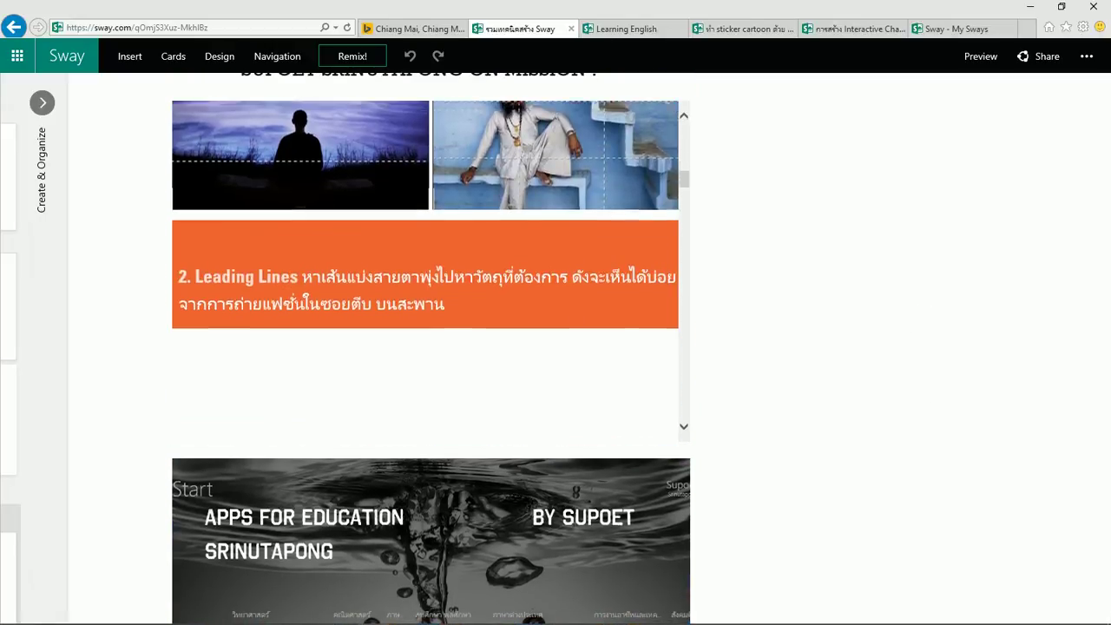
scroll(425, 269, down, 3)
scroll(425, 269, down, 4)
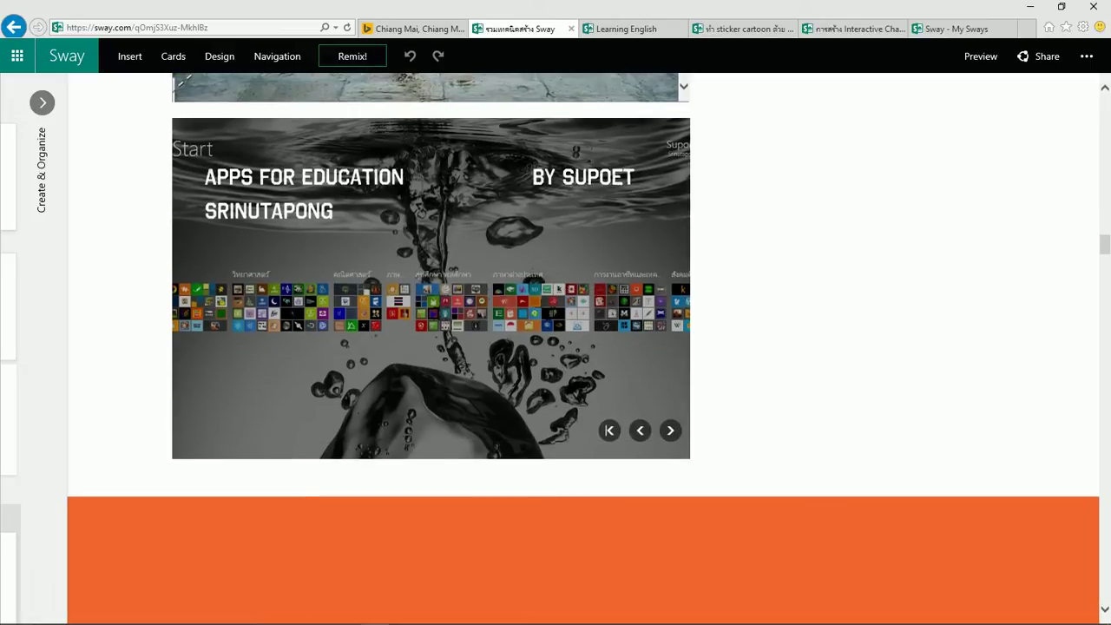
scroll(430, 286, down, 3)
click(399, 288)
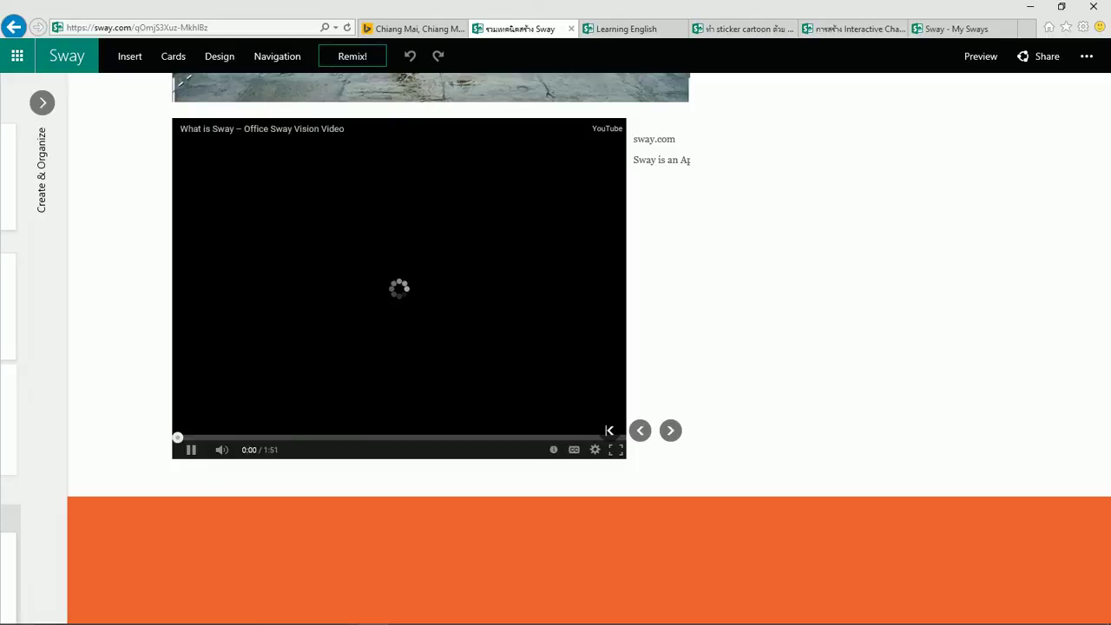
key(space)
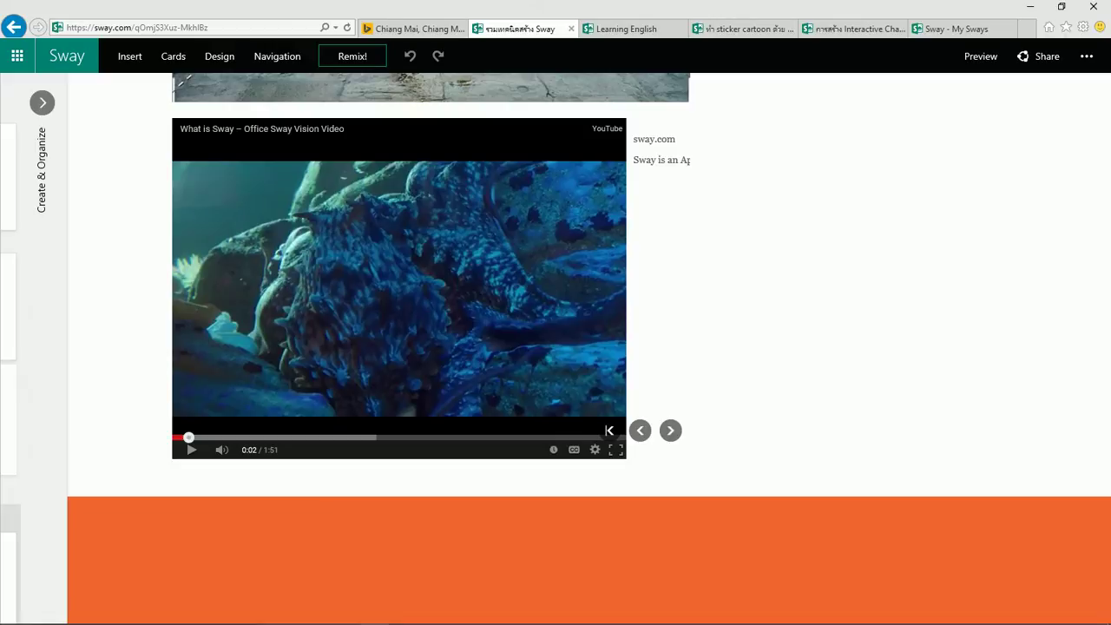
Step: Scroll past the embedded cards down to the vocabulary word-card section
scroll(431, 286, down, 5)
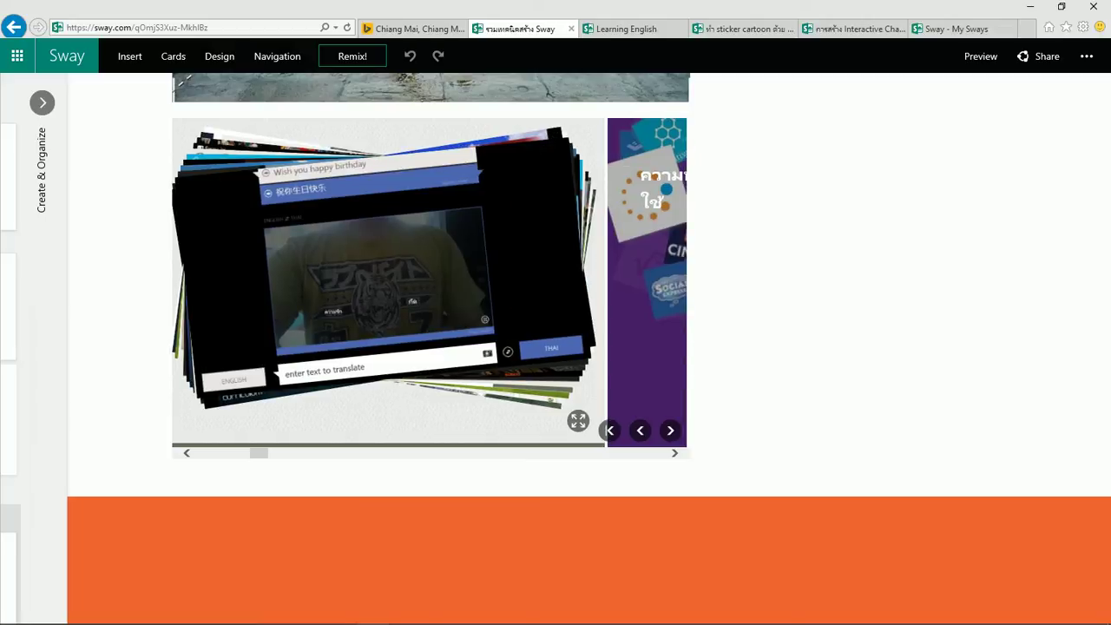
scroll(431, 286, down, 3)
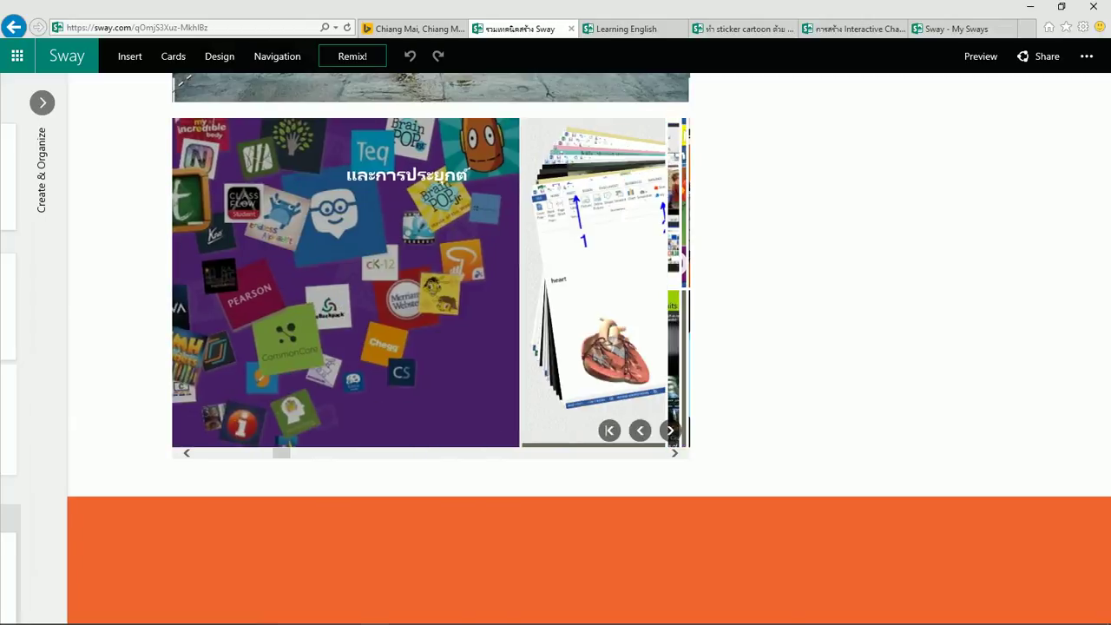
scroll(624, 421, down, 3)
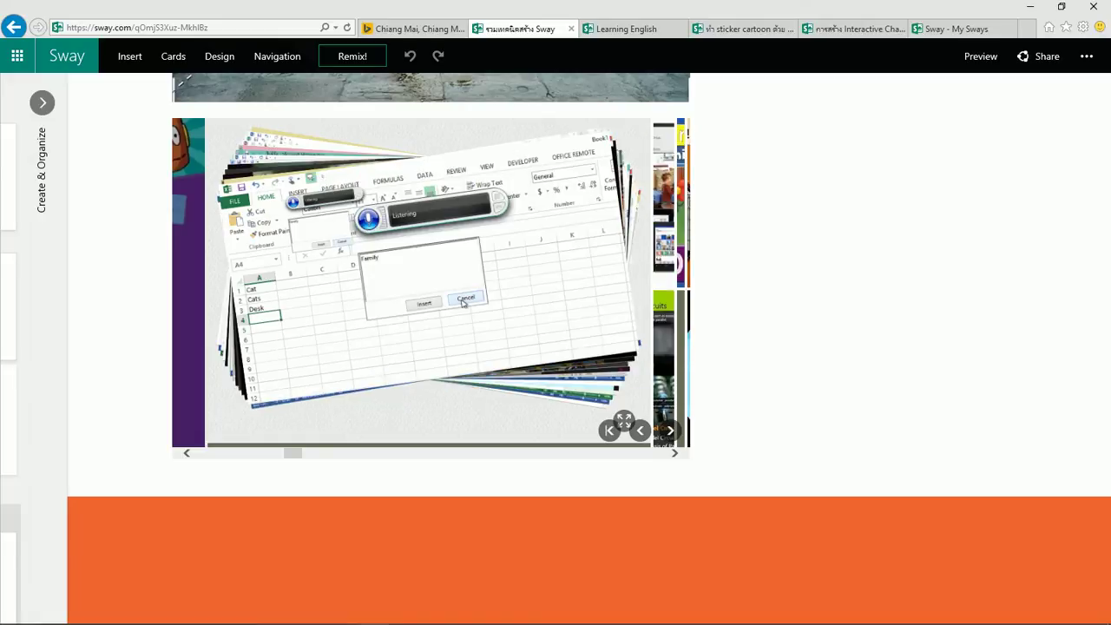
scroll(430, 278, down, 1)
scroll(1040, 374, down, 7)
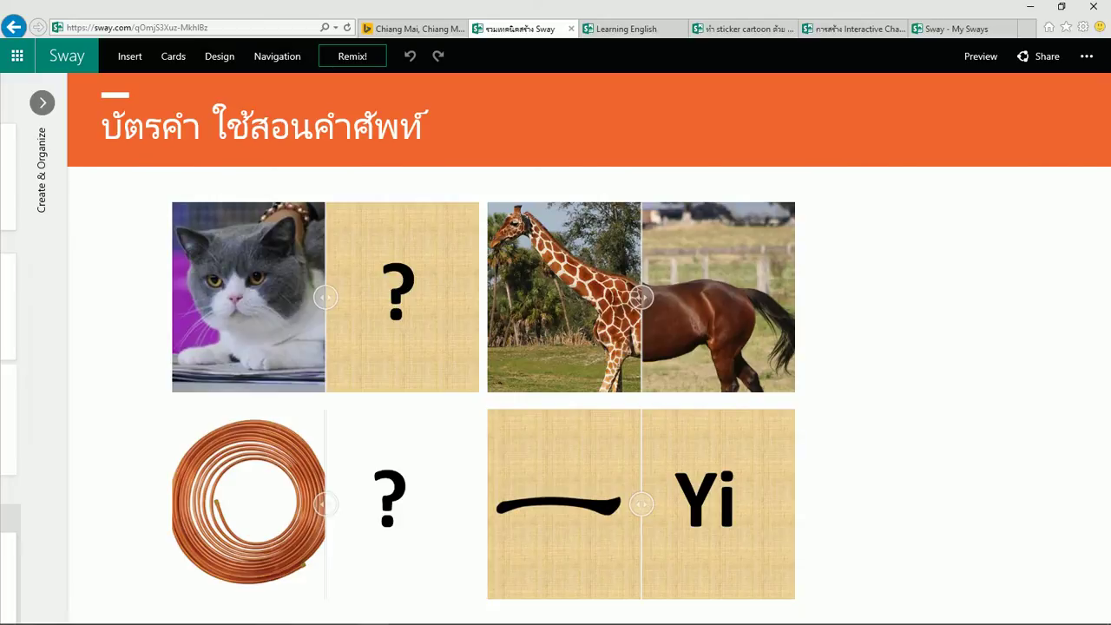
click(174, 56)
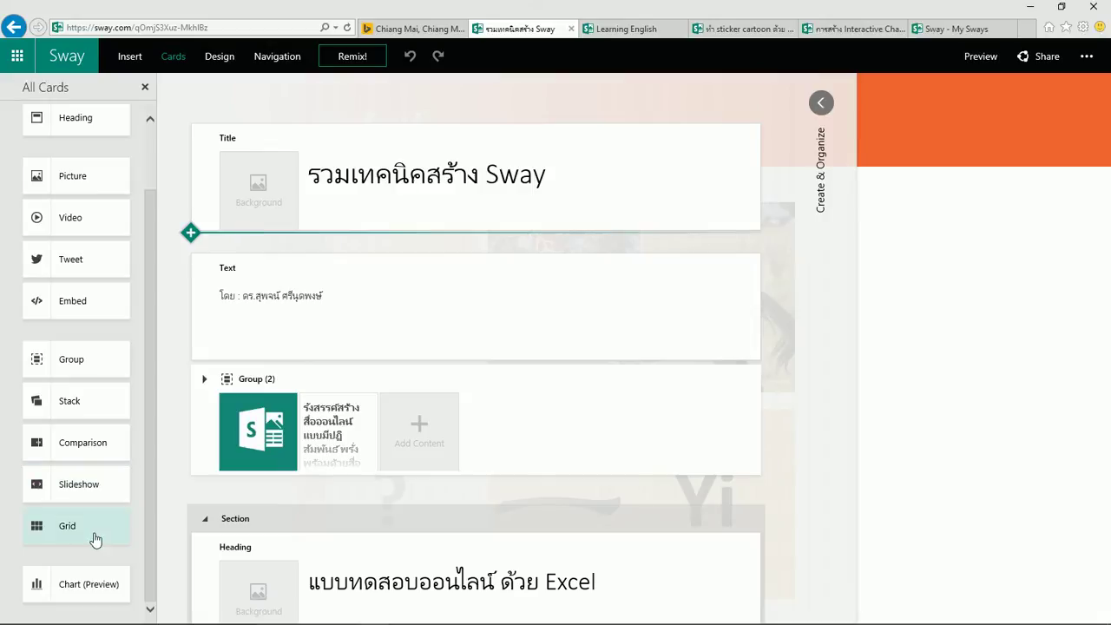
click(945, 359)
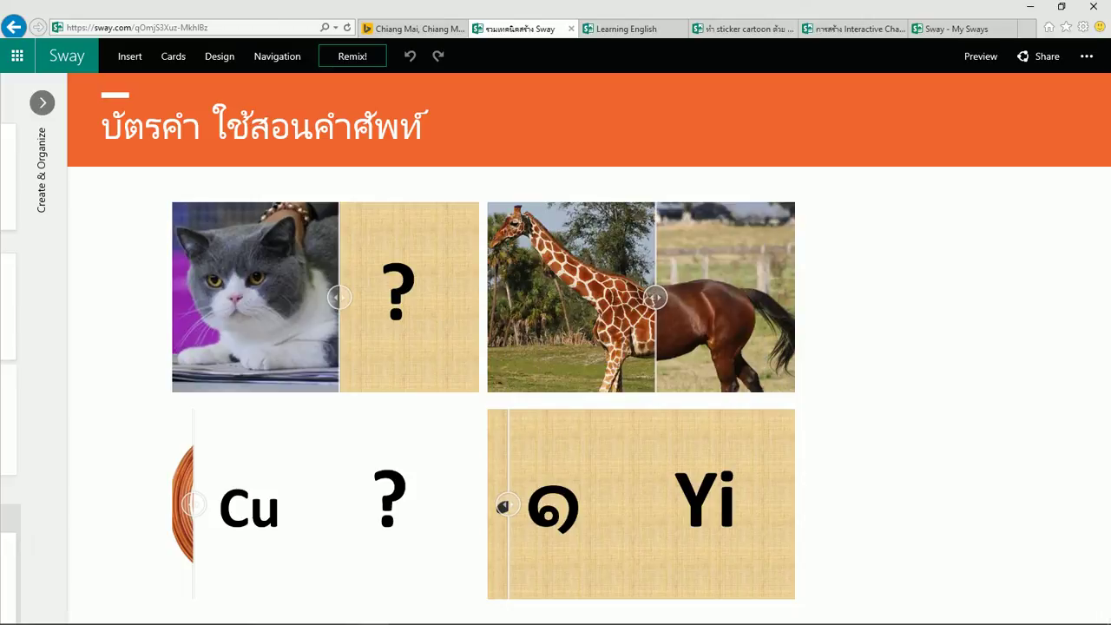
Step: Set the Insert panel's source to YouTube and search for the author's videos
scroll(555, 347, down, 3)
scroll(556, 347, down, 3)
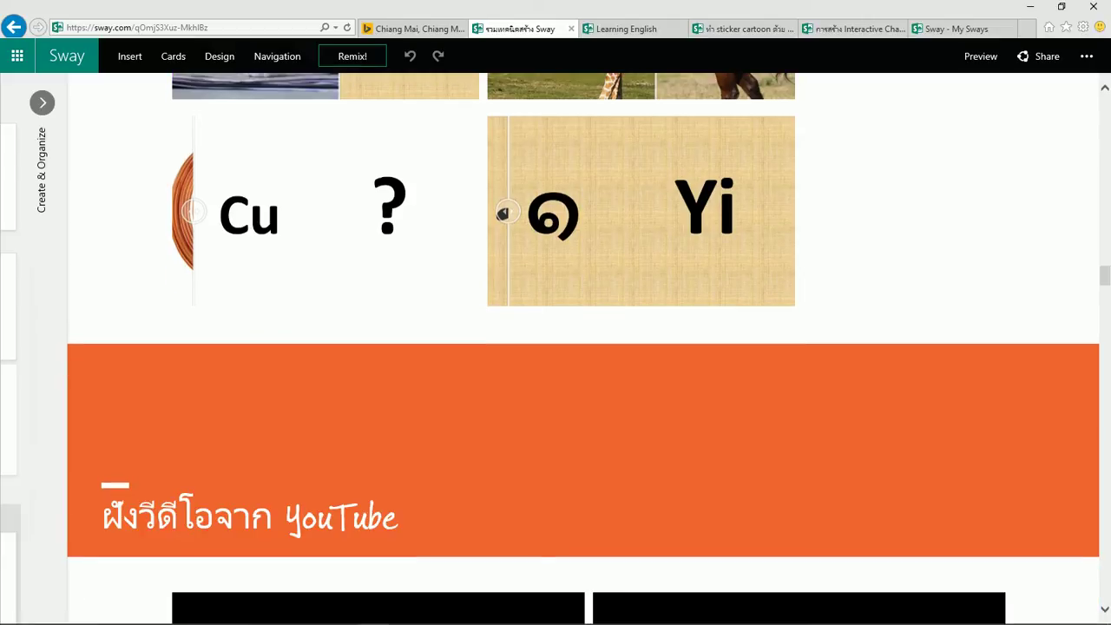
scroll(556, 347, down, 2)
scroll(556, 347, down, 2)
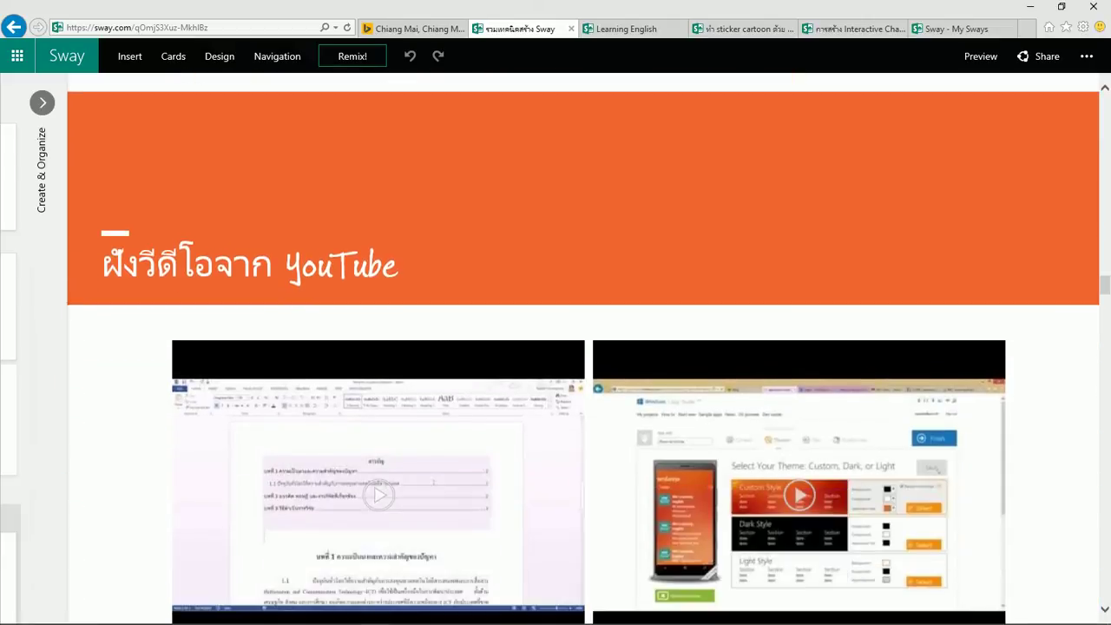
scroll(555, 347, down, 2)
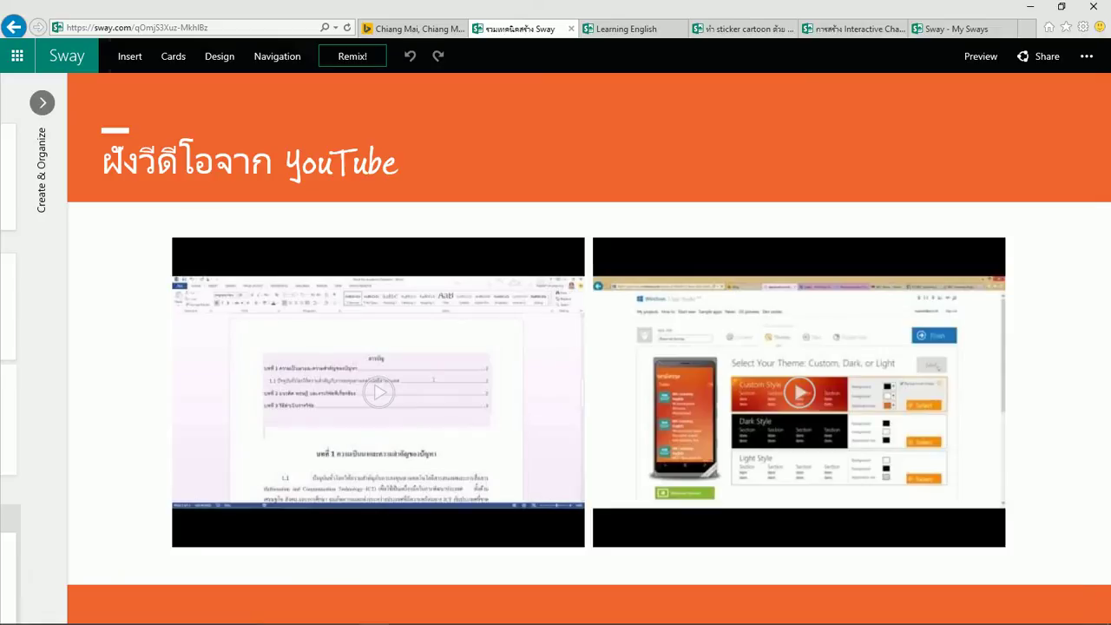
click(130, 55)
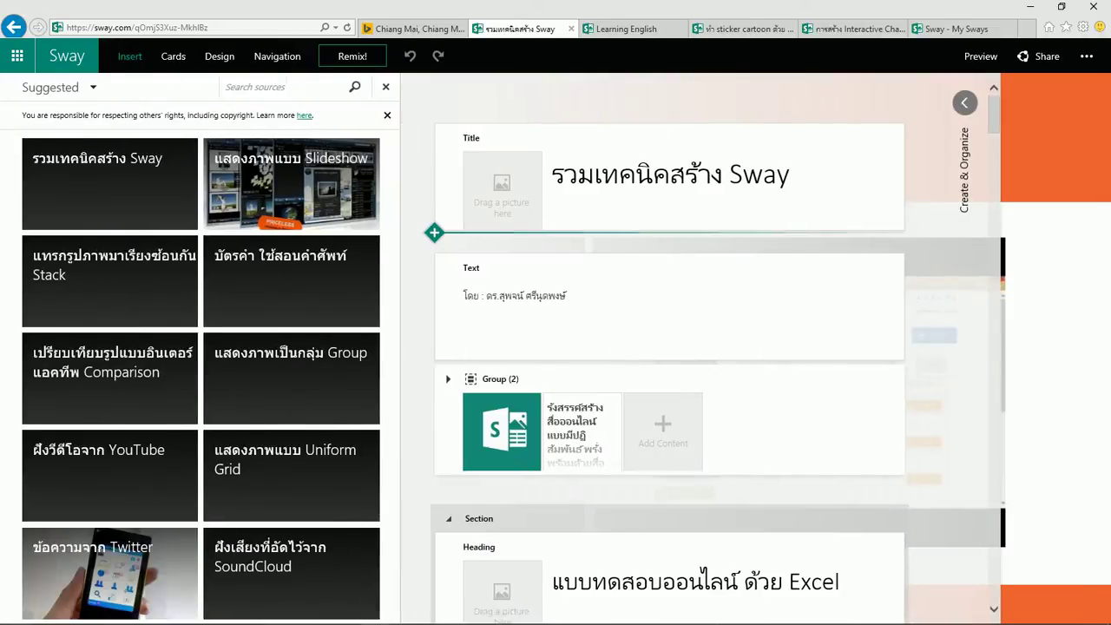
click(61, 87)
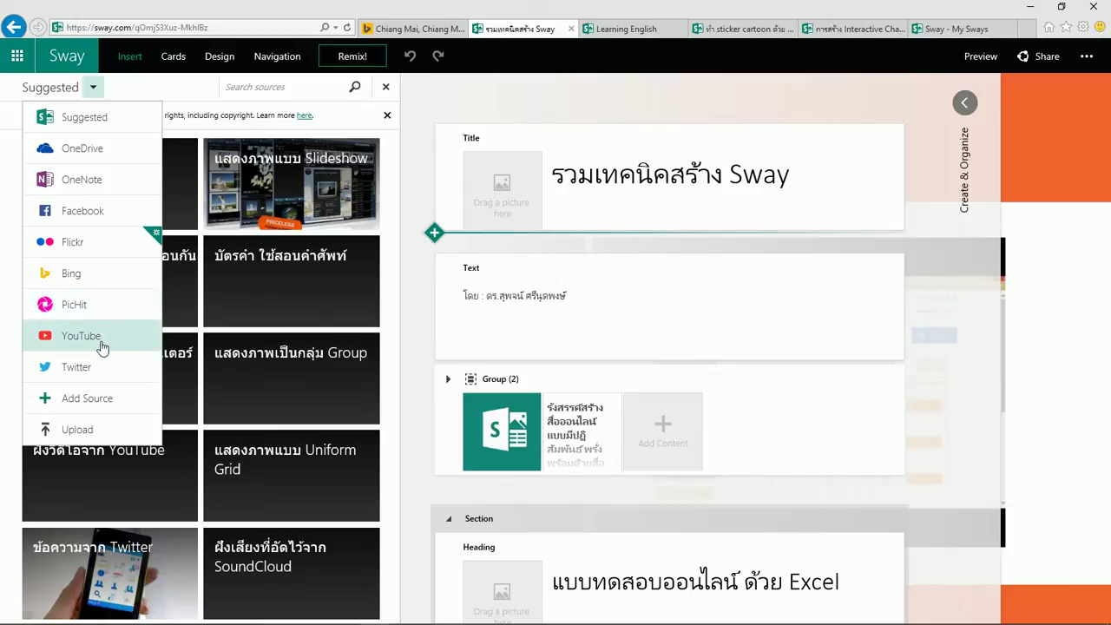
click(101, 347)
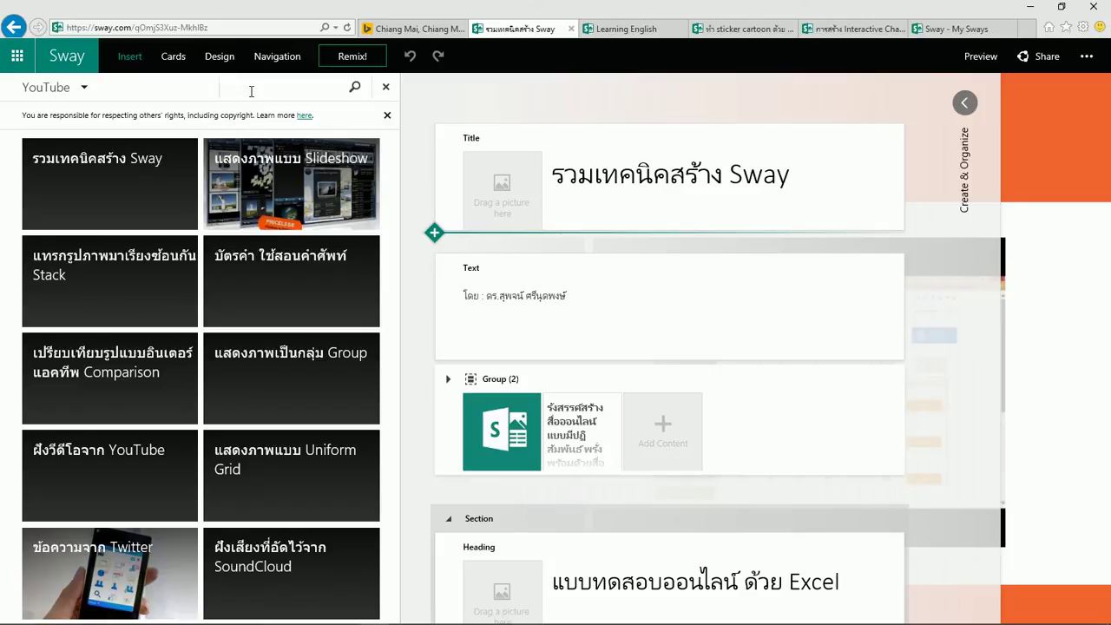
click(295, 87)
text(supoet)
key(Return)
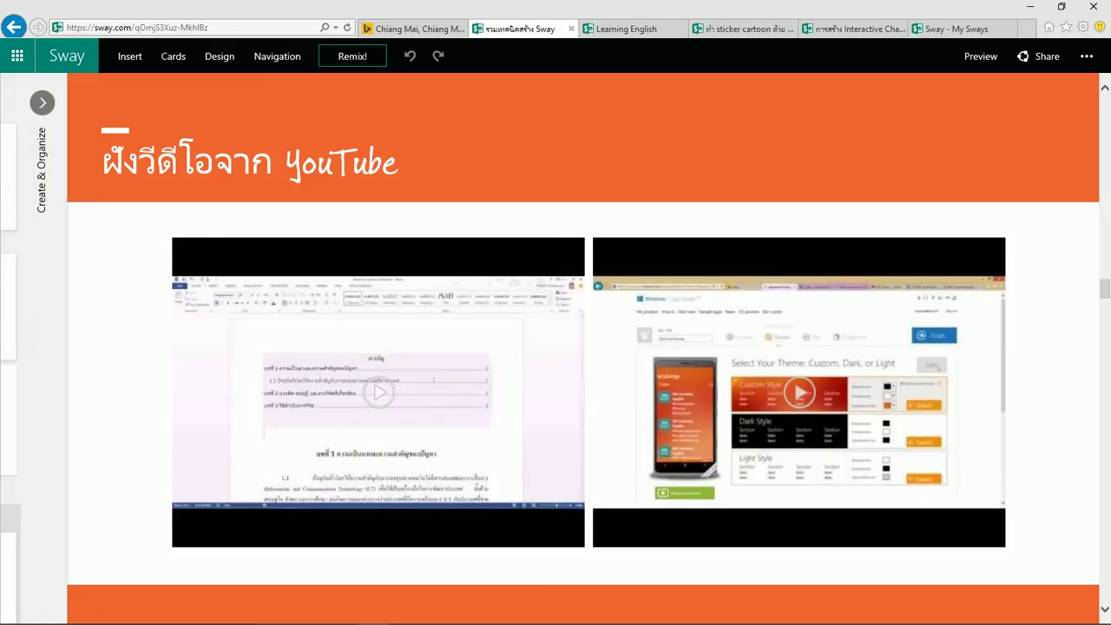
Step: Scroll past the YouTube, SoundCloud and Mixcloud embeds to the Bing and Google Map section
scroll(433, 379, down, 2)
scroll(433, 380, down, 2)
scroll(577, 259, down, 2)
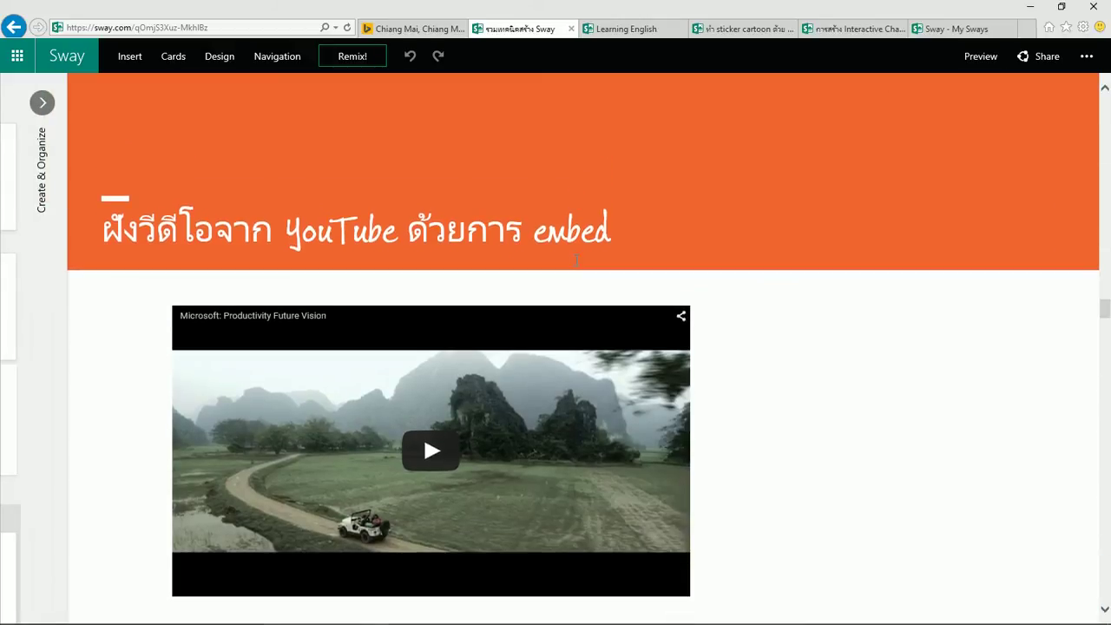
scroll(576, 258, down, 1)
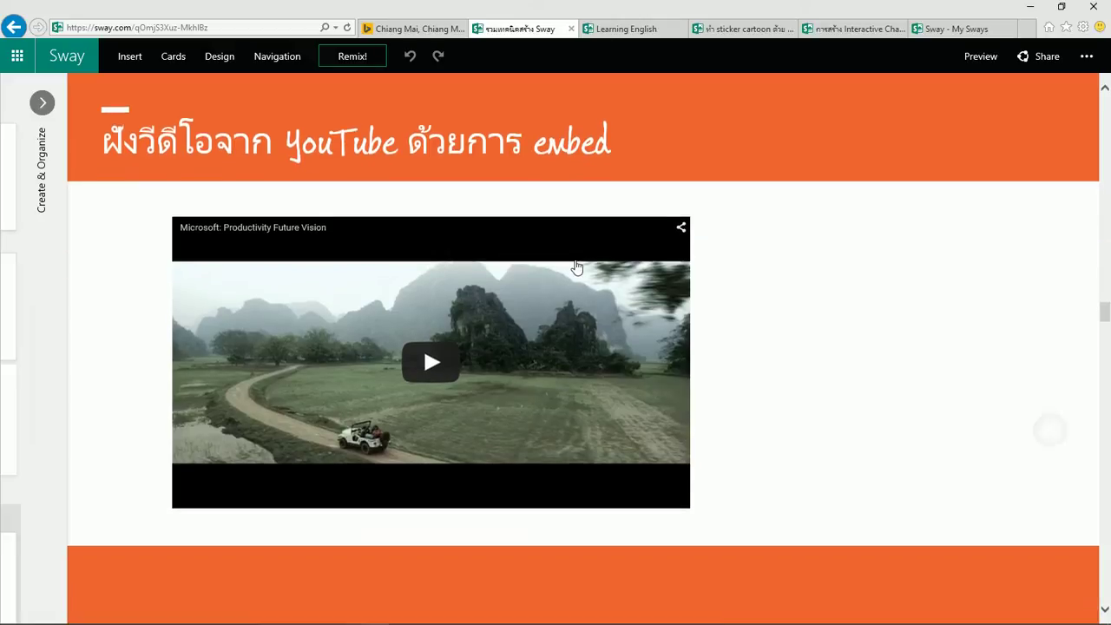
scroll(577, 265, down, 1)
scroll(576, 267, down, 2)
scroll(576, 266, down, 2)
scroll(578, 258, down, 2)
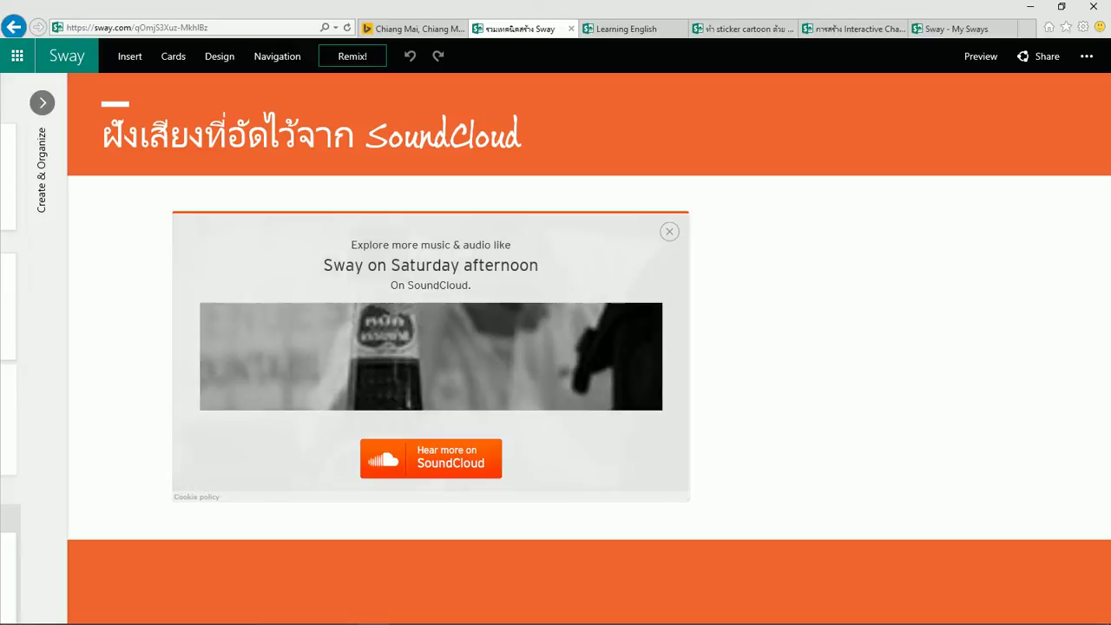
scroll(575, 267, down, 2)
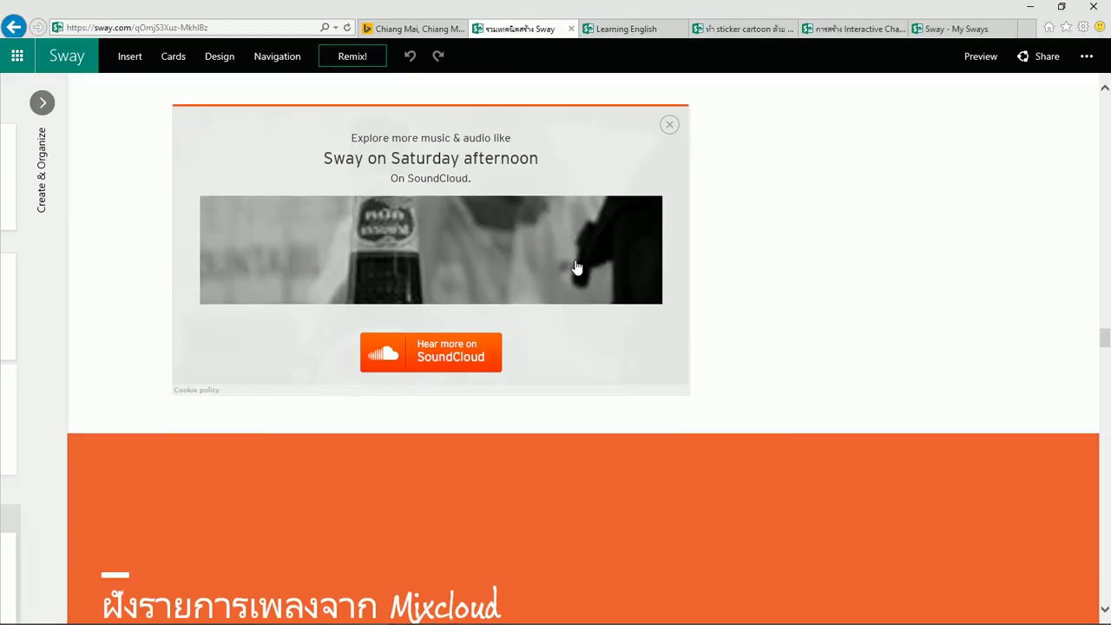
scroll(575, 267, down, 1)
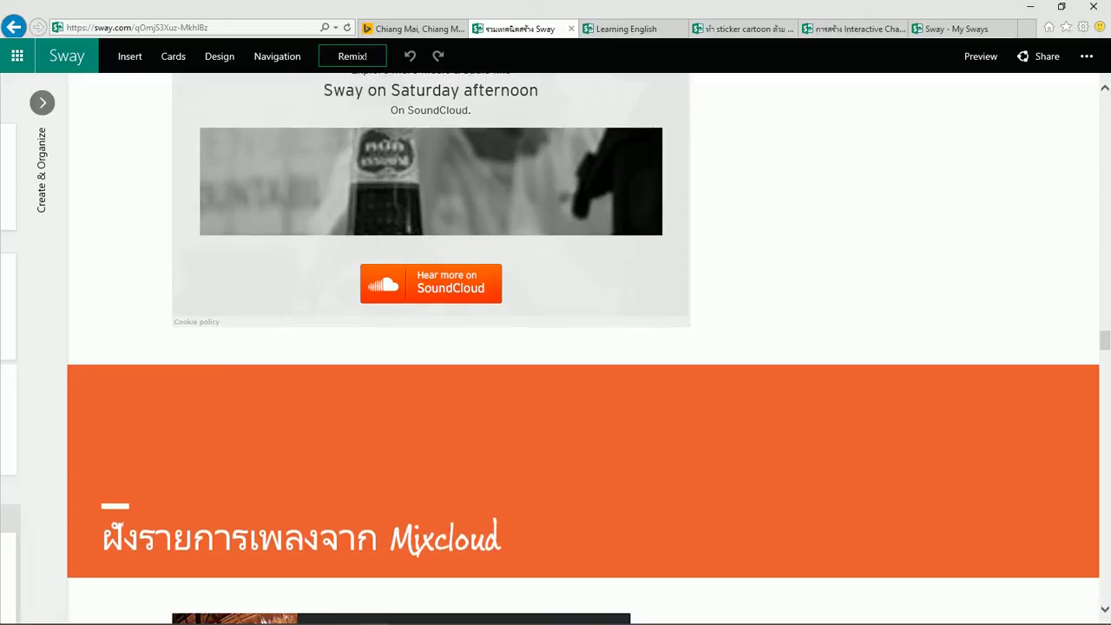
scroll(584, 348, down, 2)
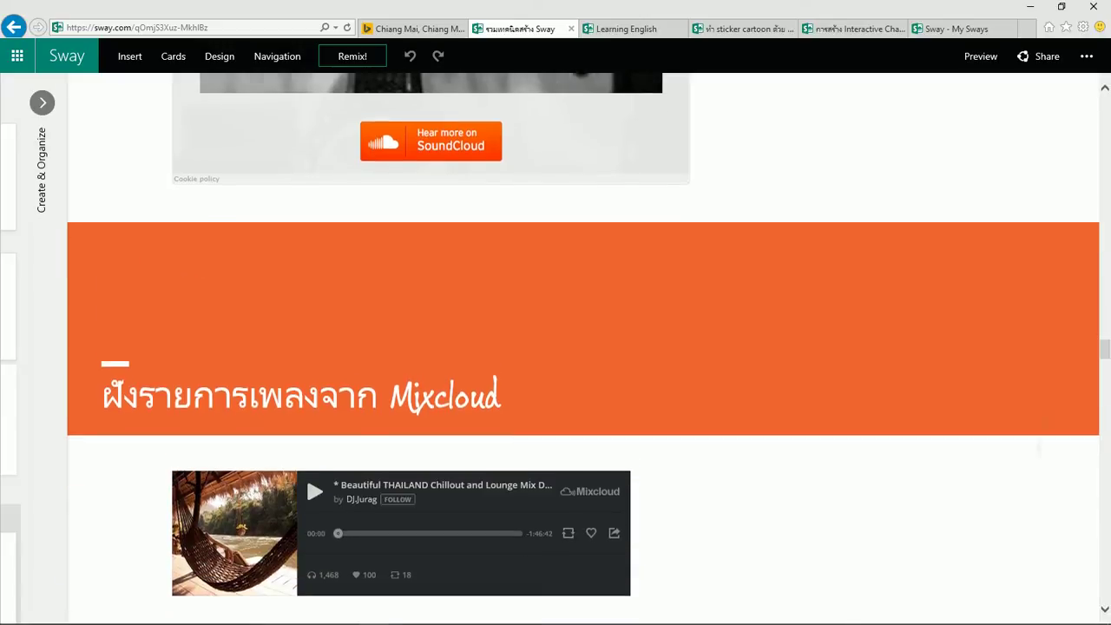
scroll(575, 267, down, 4)
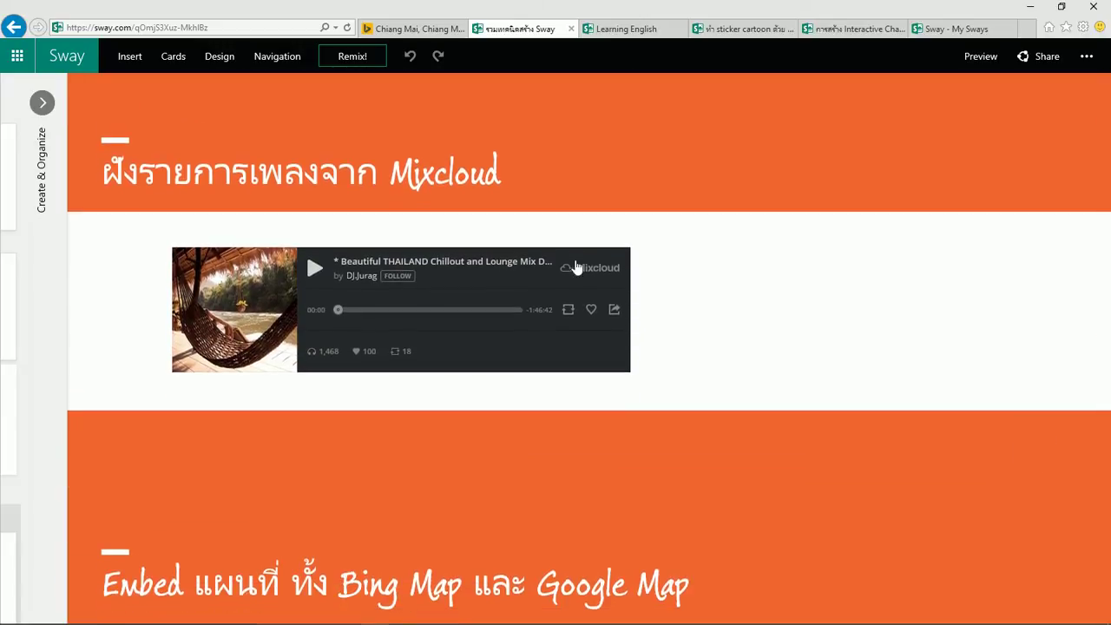
scroll(576, 266, down, 6)
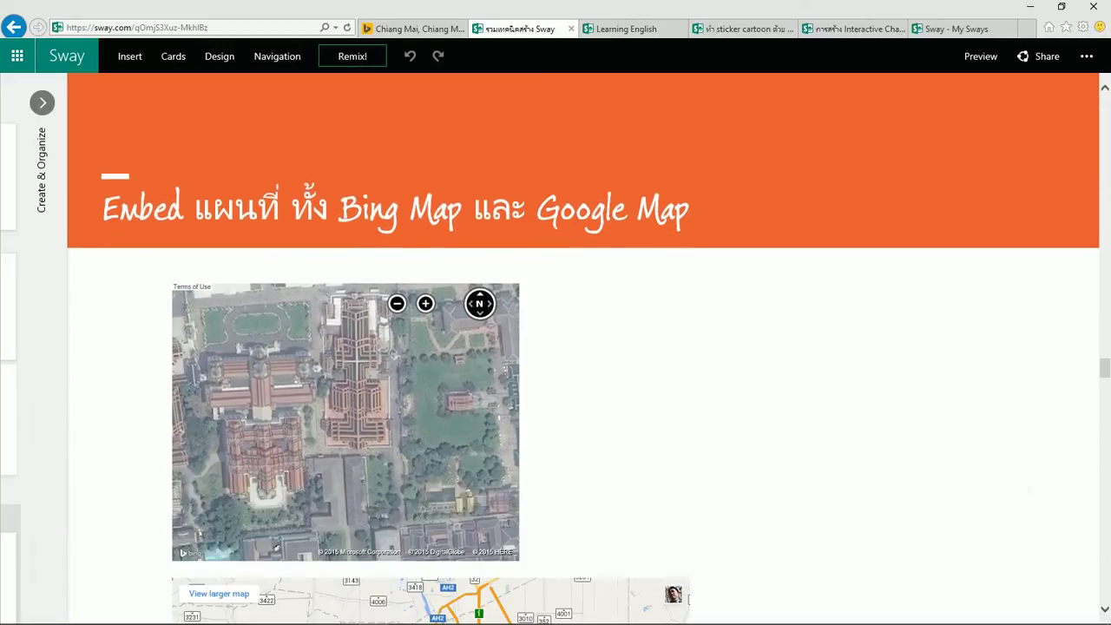
scroll(583, 351, down, 1)
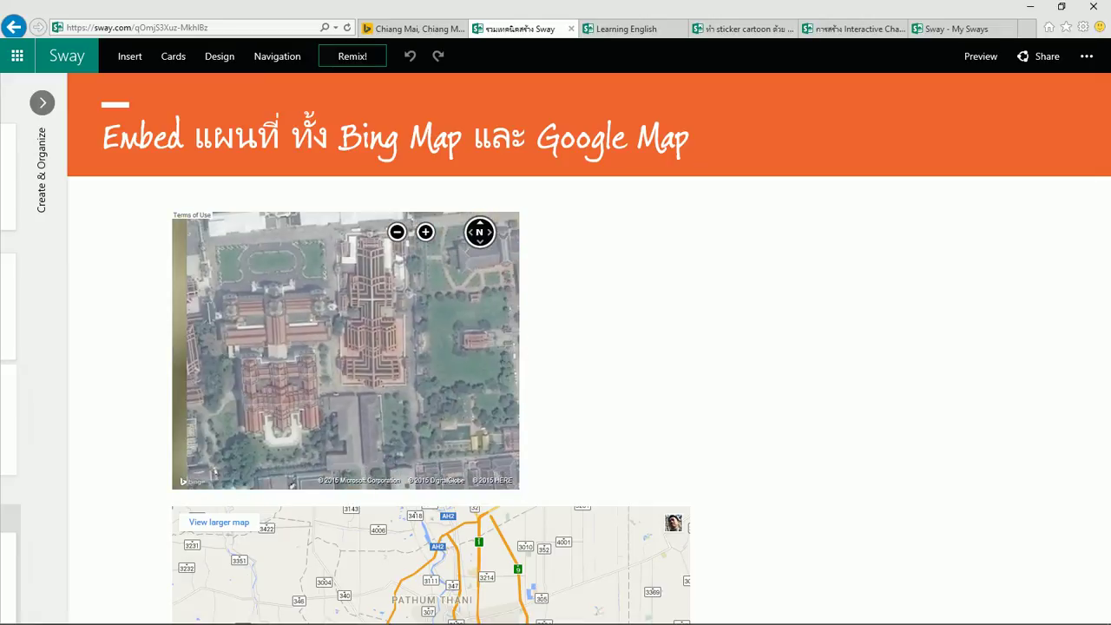
scroll(431, 347, down, 2)
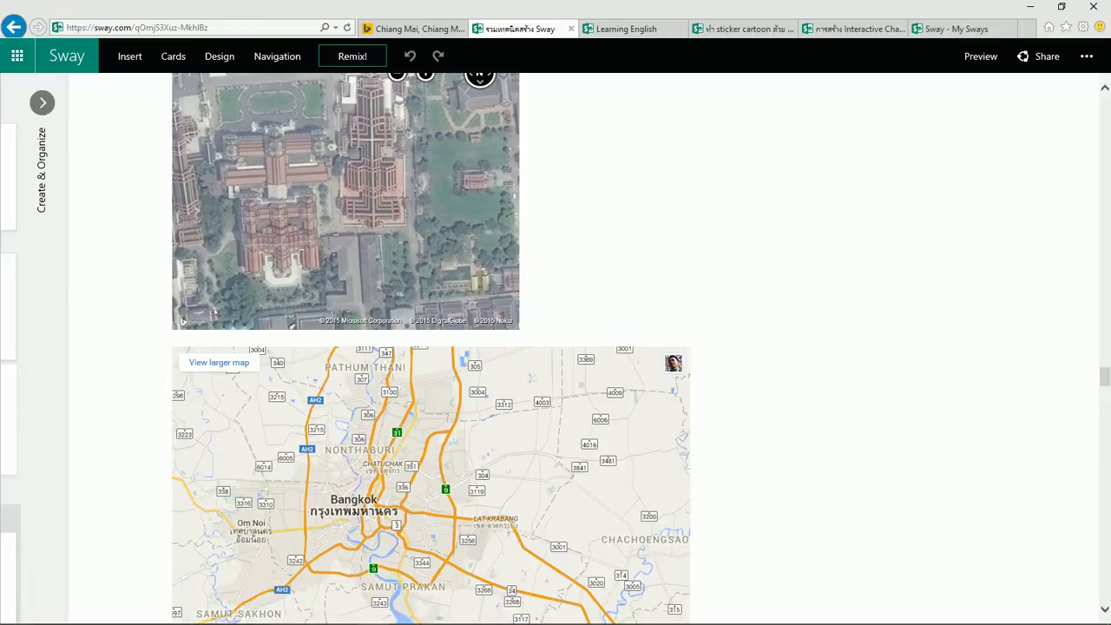
scroll(961, 321, down, 2)
scroll(962, 321, up, 3)
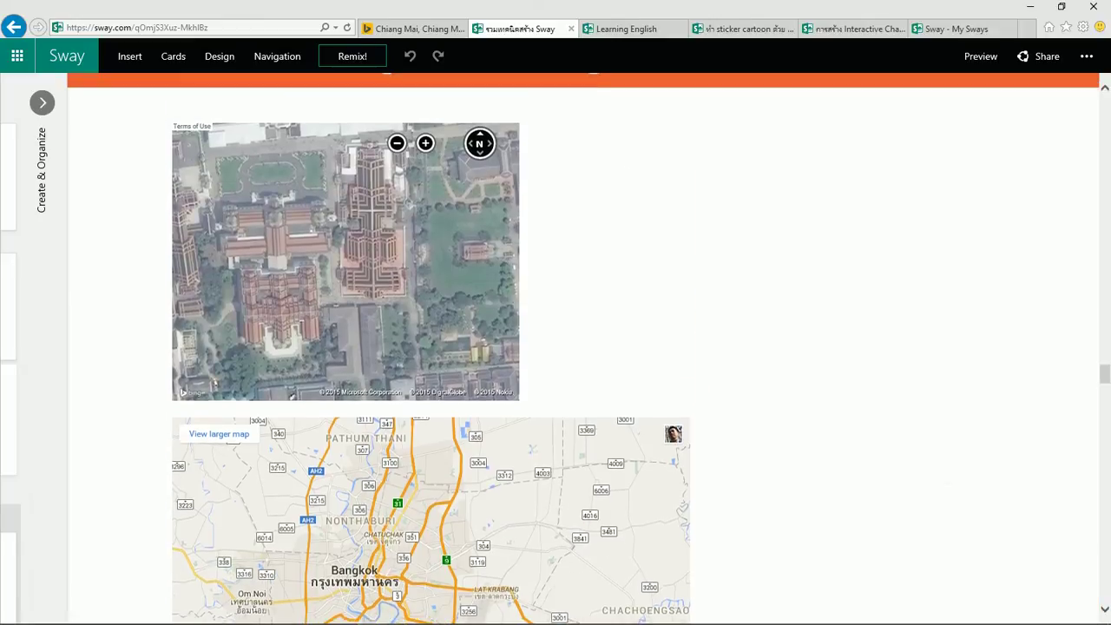
scroll(940, 509, up, 2)
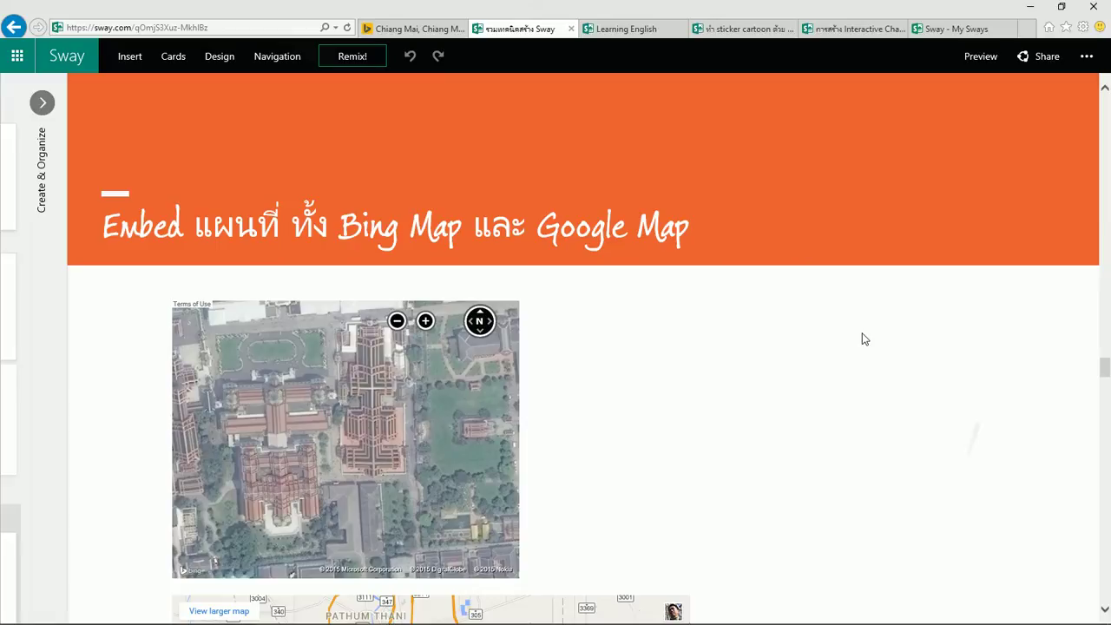
scroll(862, 338, down, 2)
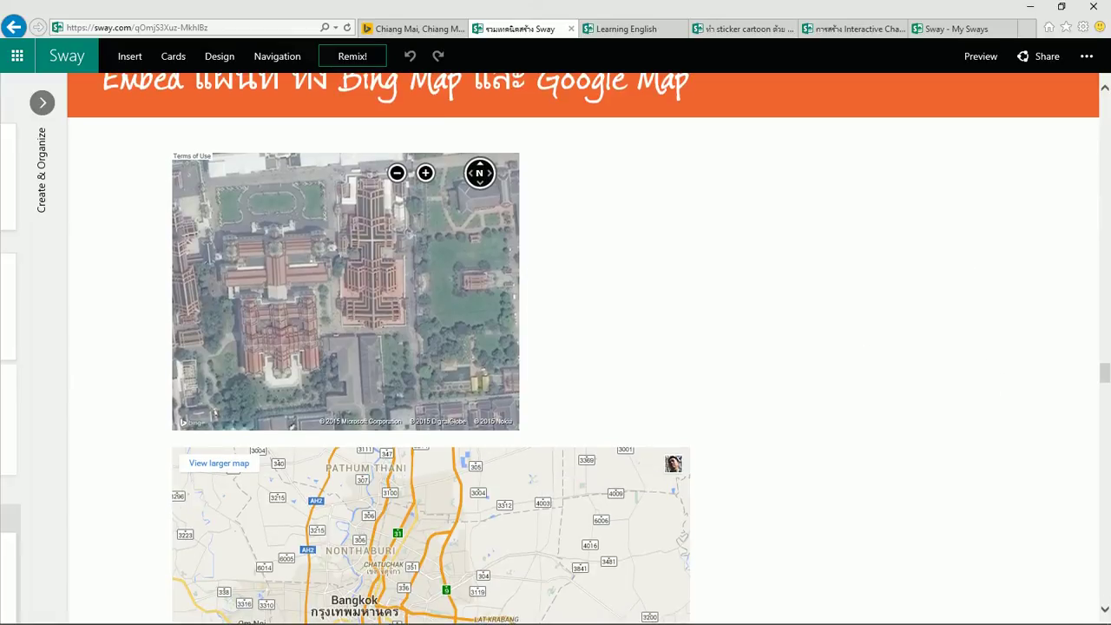
Step: Close the Insert panel and scroll the full design preview through the Bing and Google maps
click(41, 102)
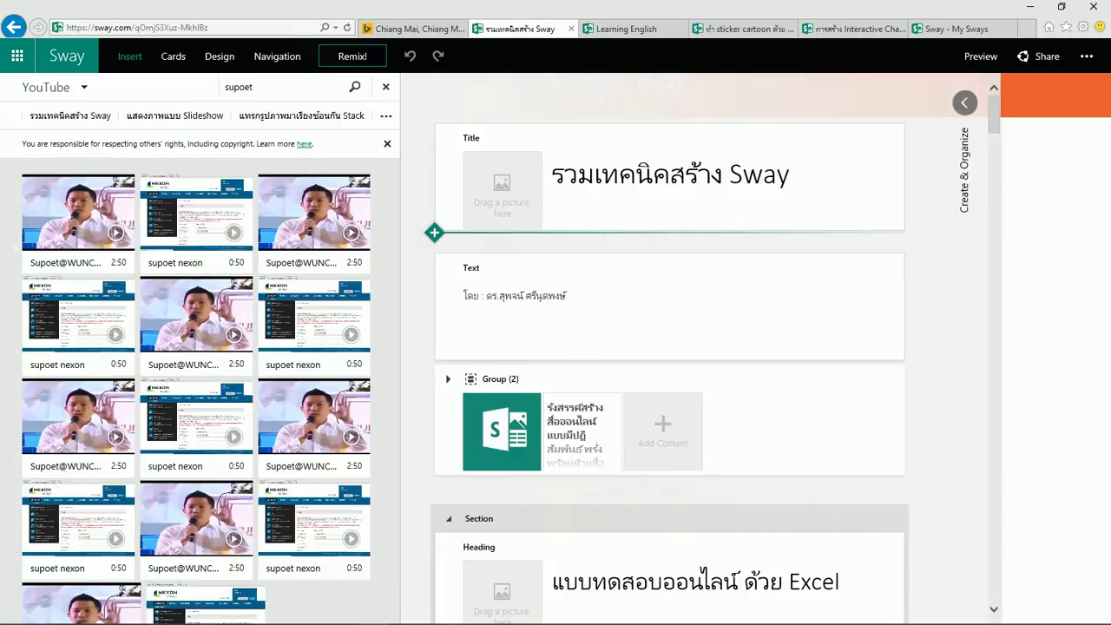
click(385, 87)
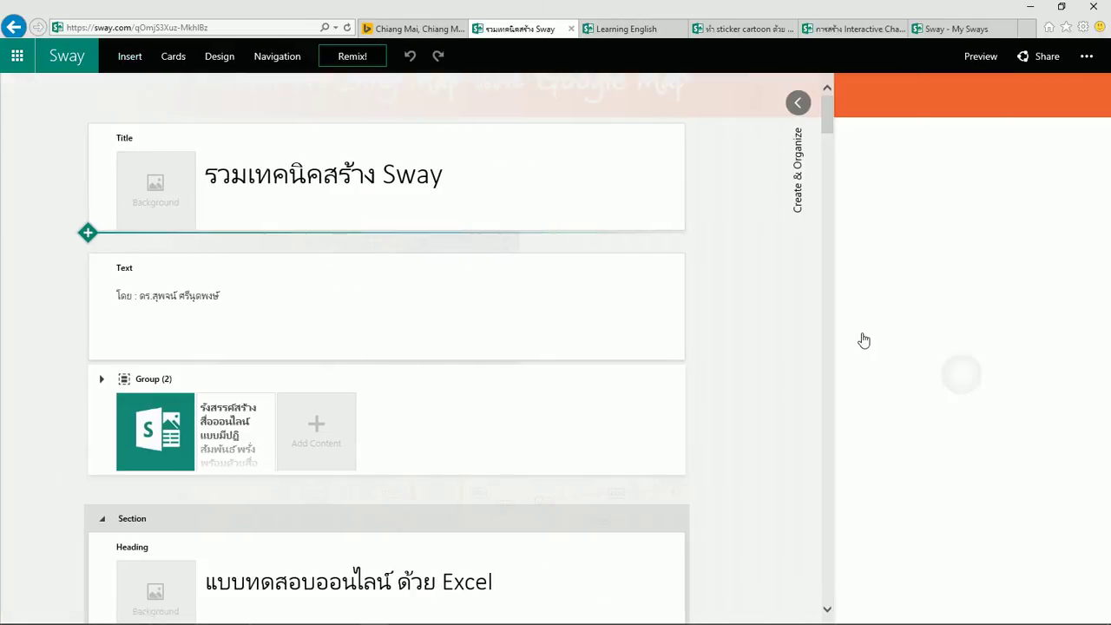
click(864, 340)
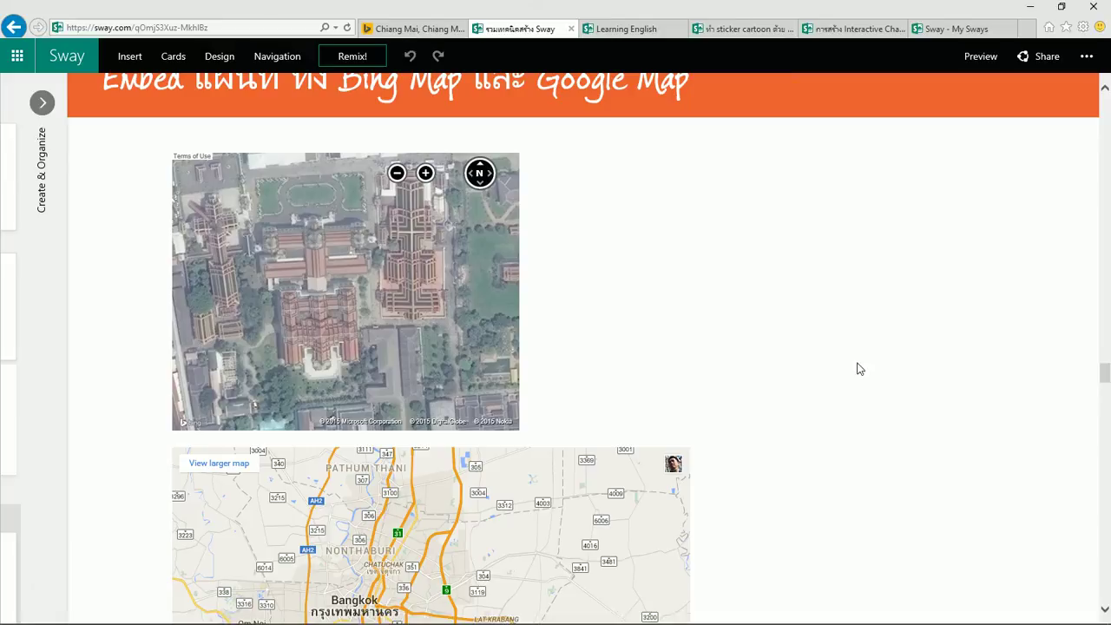
scroll(859, 369, down, 3)
scroll(859, 369, down, 2)
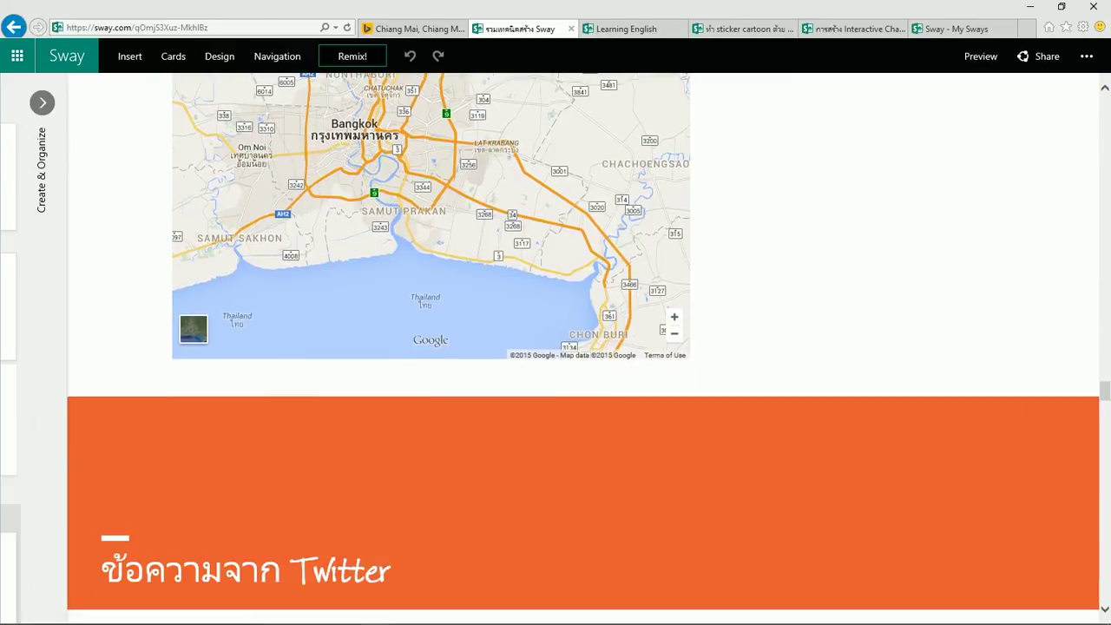
scroll(859, 369, down, 3)
scroll(859, 369, down, 3)
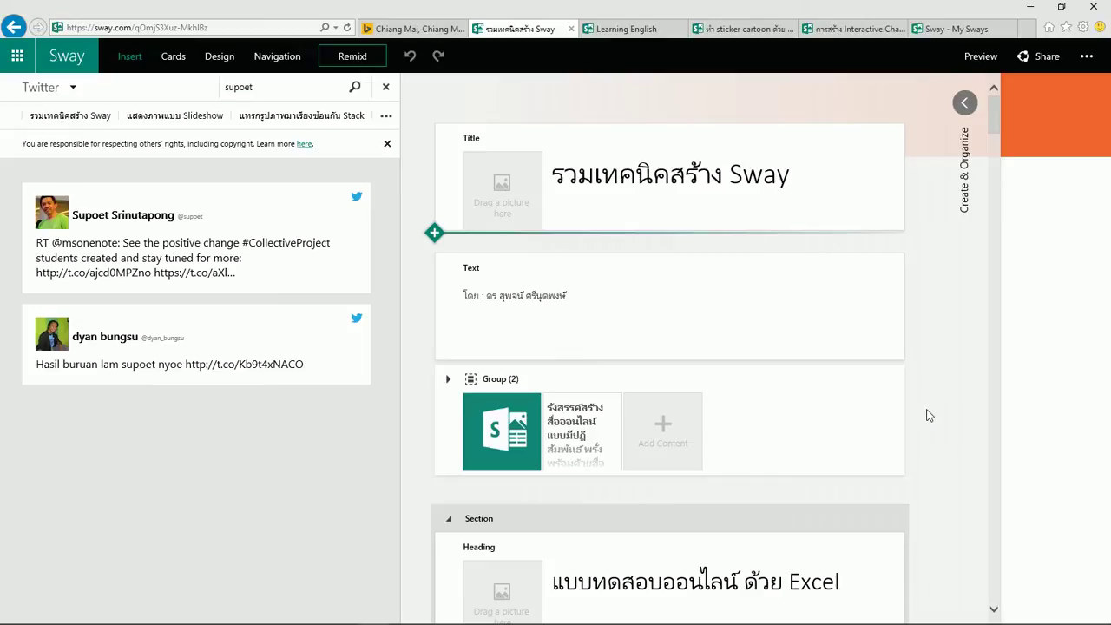
Step: Scroll the expanded preview through the Twitter and Group sections to the Stack pile
click(1051, 304)
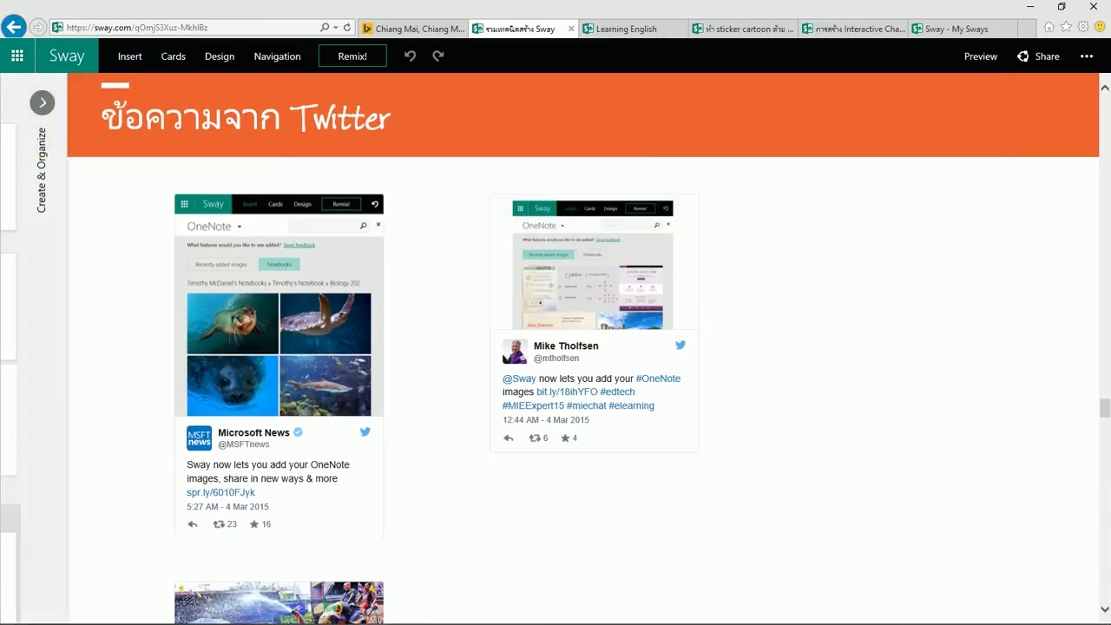
scroll(1052, 303, down, 3)
scroll(583, 348, down, 5)
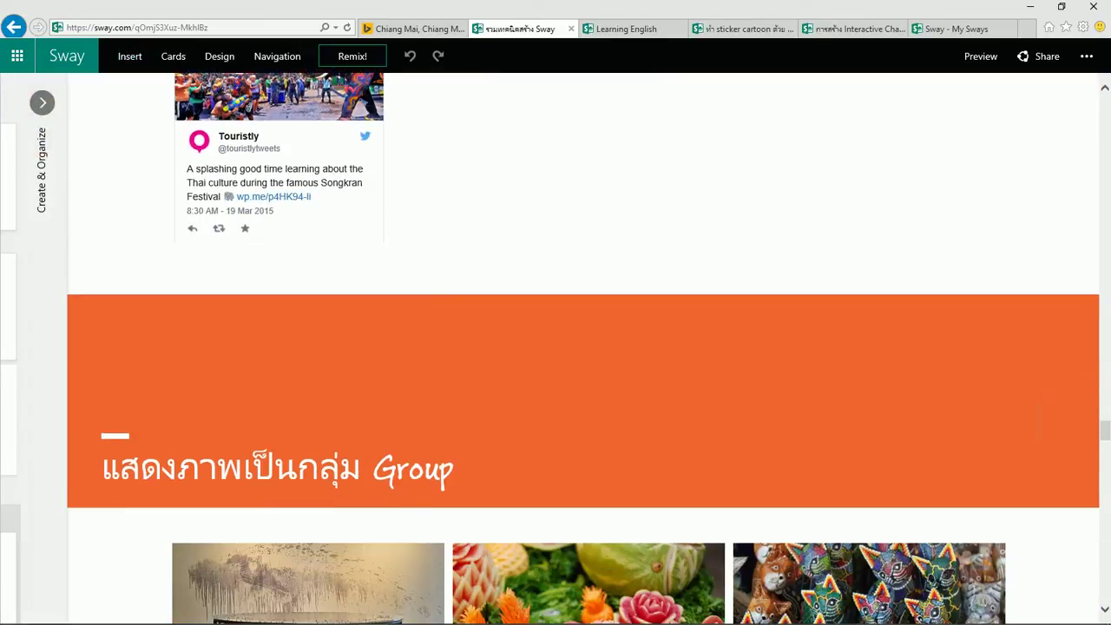
scroll(584, 348, down, 3)
scroll(583, 347, down, 2)
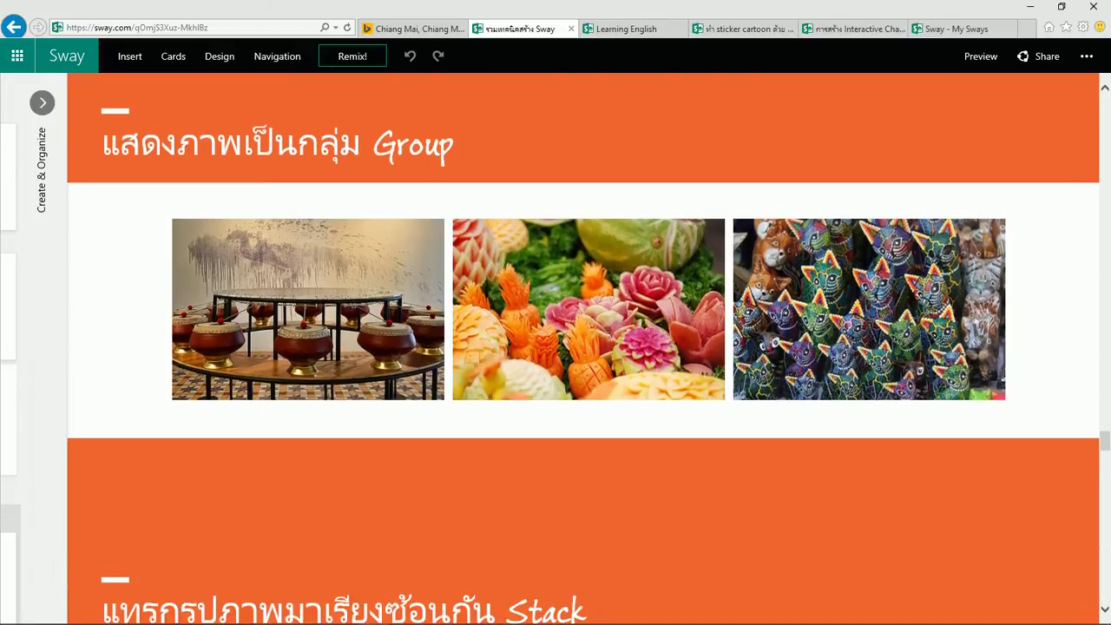
click(172, 56)
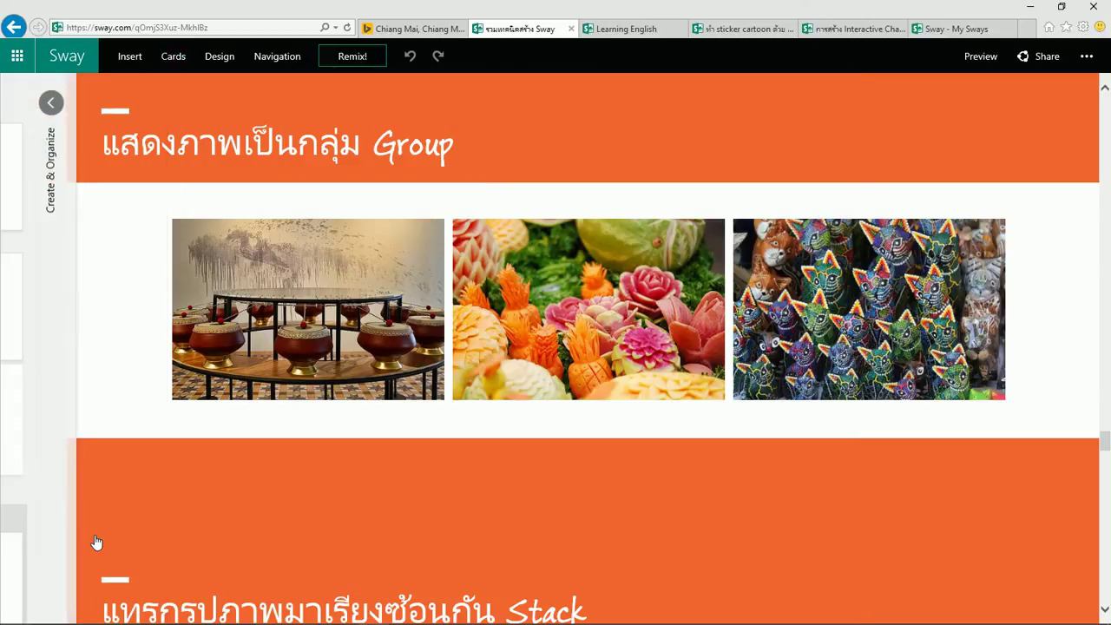
scroll(992, 514, down, 2)
scroll(994, 391, down, 2)
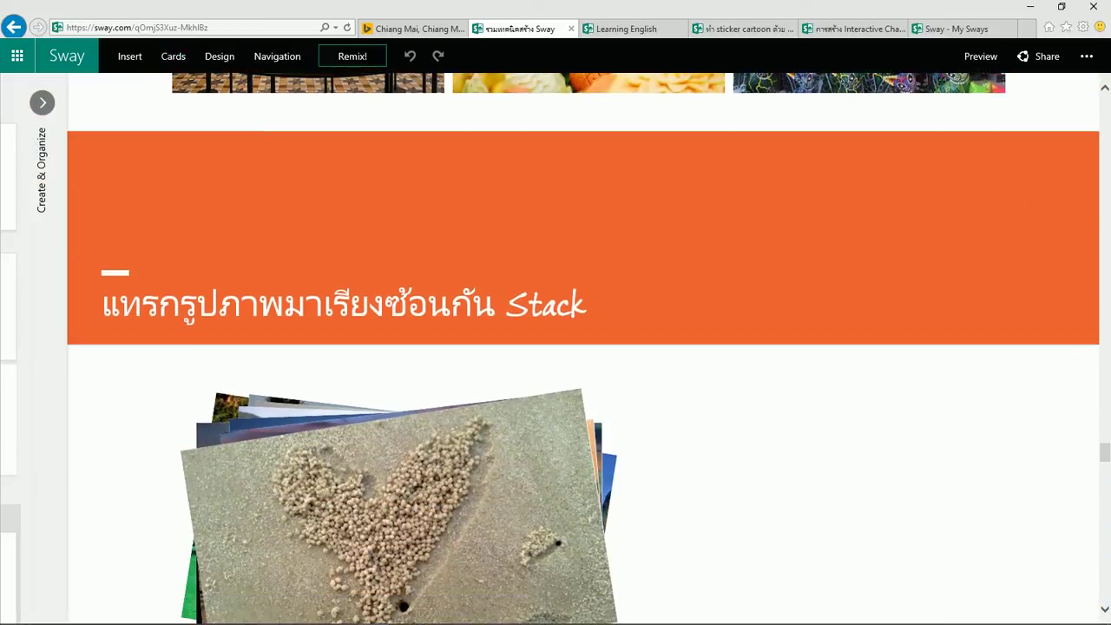
scroll(996, 291, down, 3)
scroll(997, 291, up, 1)
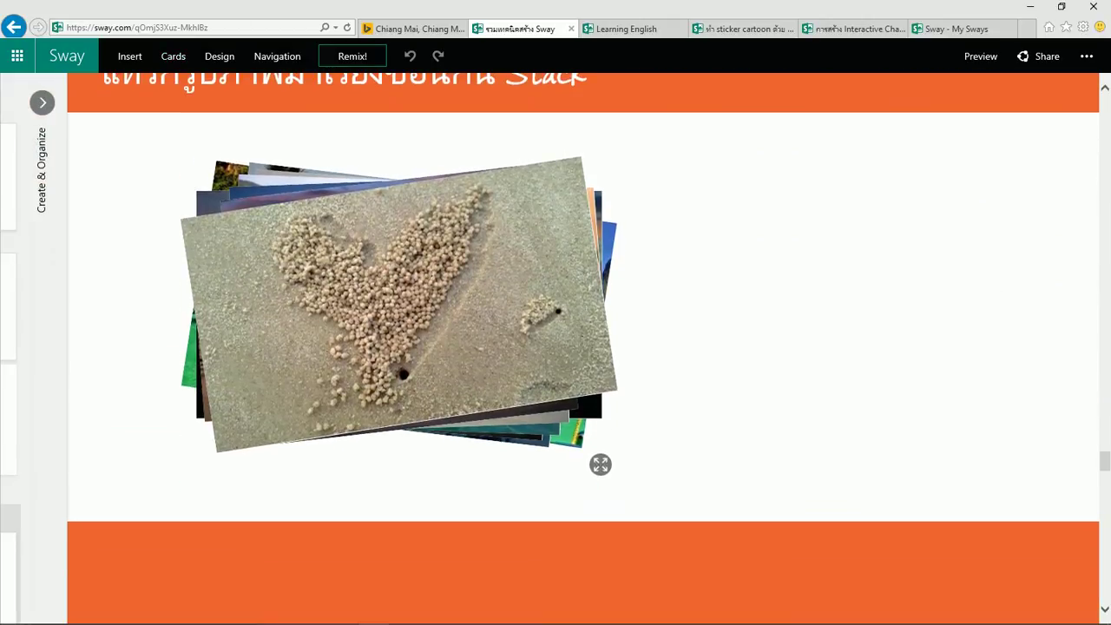
scroll(801, 285, up, 1)
Step: Flip through the Stack photos until the jumping-men beach photo is on top, then continue to Comparison
click(421, 416)
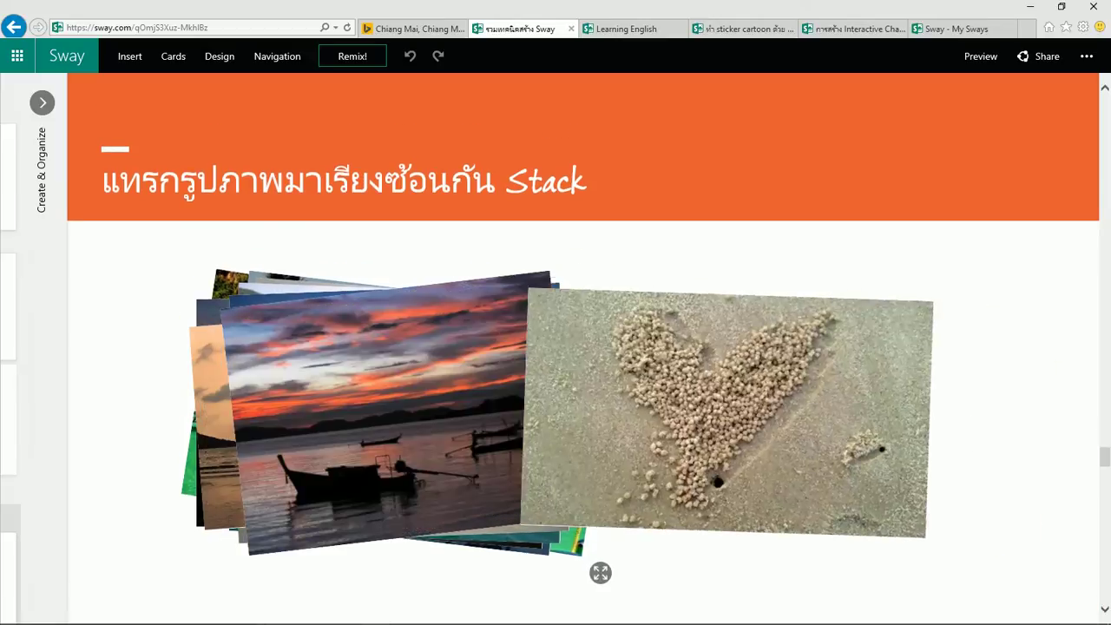
click(425, 404)
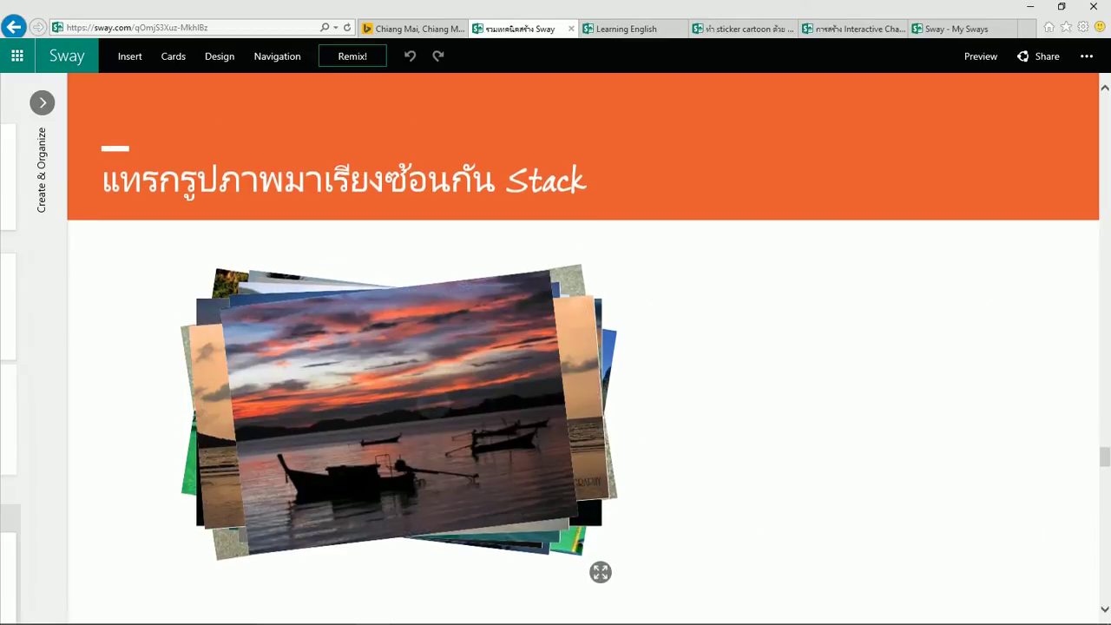
click(424, 408)
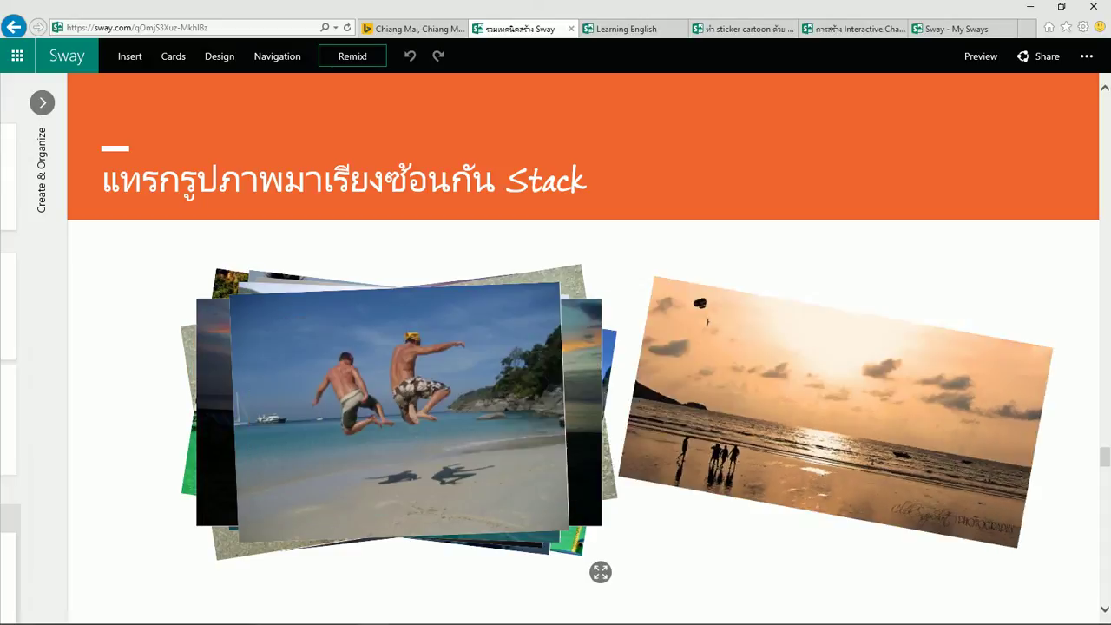
scroll(584, 345, down, 3)
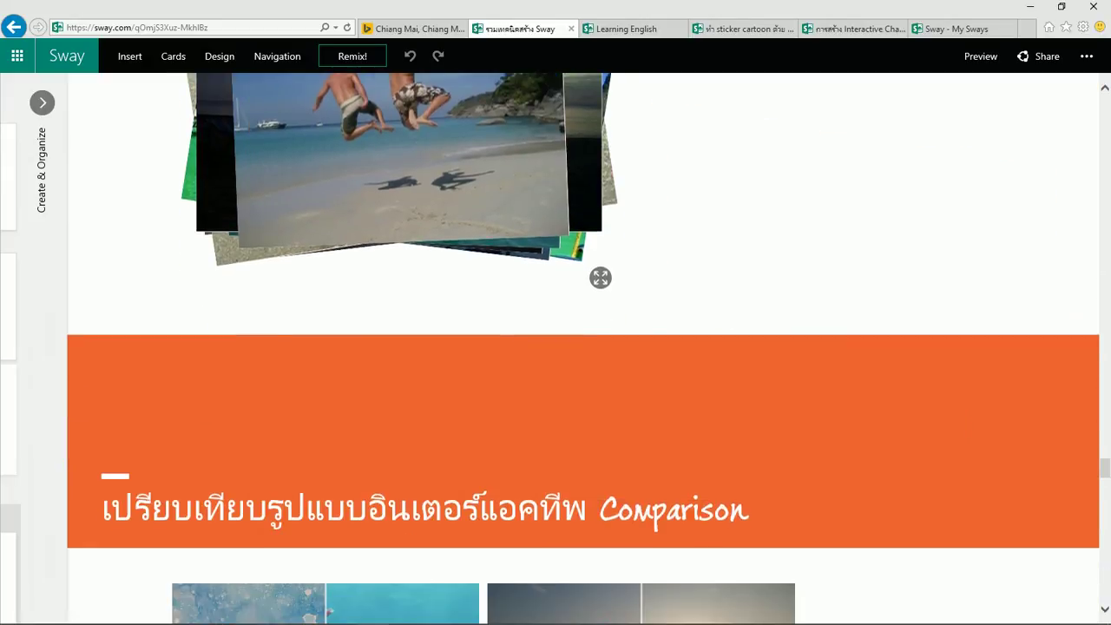
scroll(583, 345, down, 3)
Step: Drag the three Comparison sliders to reveal before/after images, then scroll to the Slideshow section
mouse_move(640, 351)
mouse_down()
mouse_move(774, 350)
mouse_move(497, 350)
mouse_move(606, 349)
mouse_up()
mouse_move(779, 349)
mouse_down()
mouse_move(553, 349)
mouse_move(685, 350)
mouse_move(620, 350)
mouse_up()
mouse_move(325, 349)
mouse_down()
mouse_move(459, 349)
mouse_move(193, 350)
mouse_move(346, 350)
mouse_up()
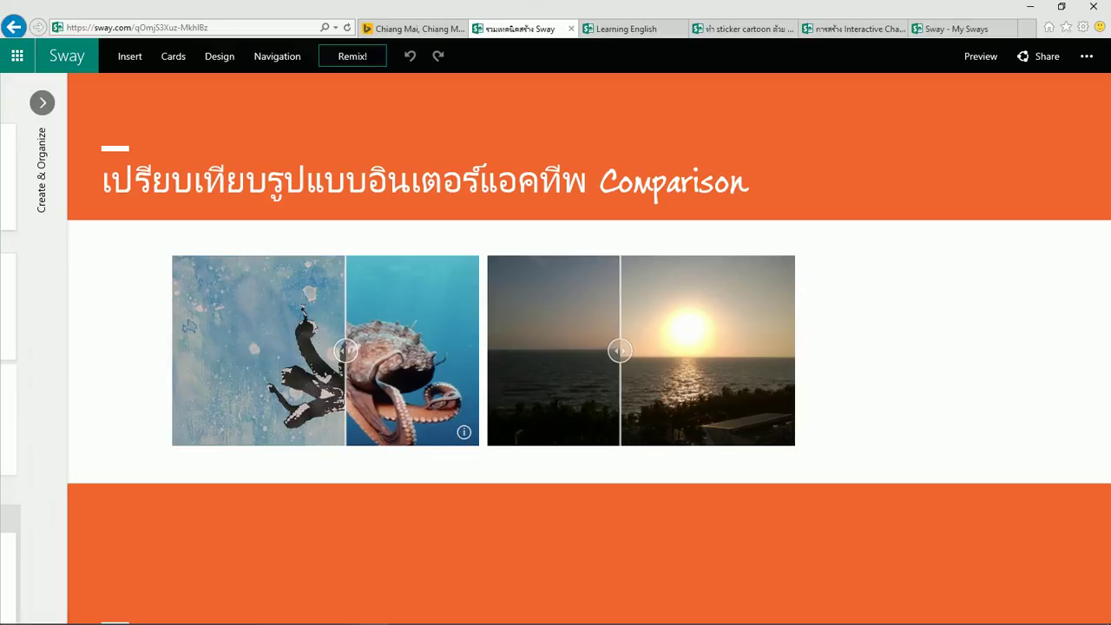
scroll(345, 349, down, 5)
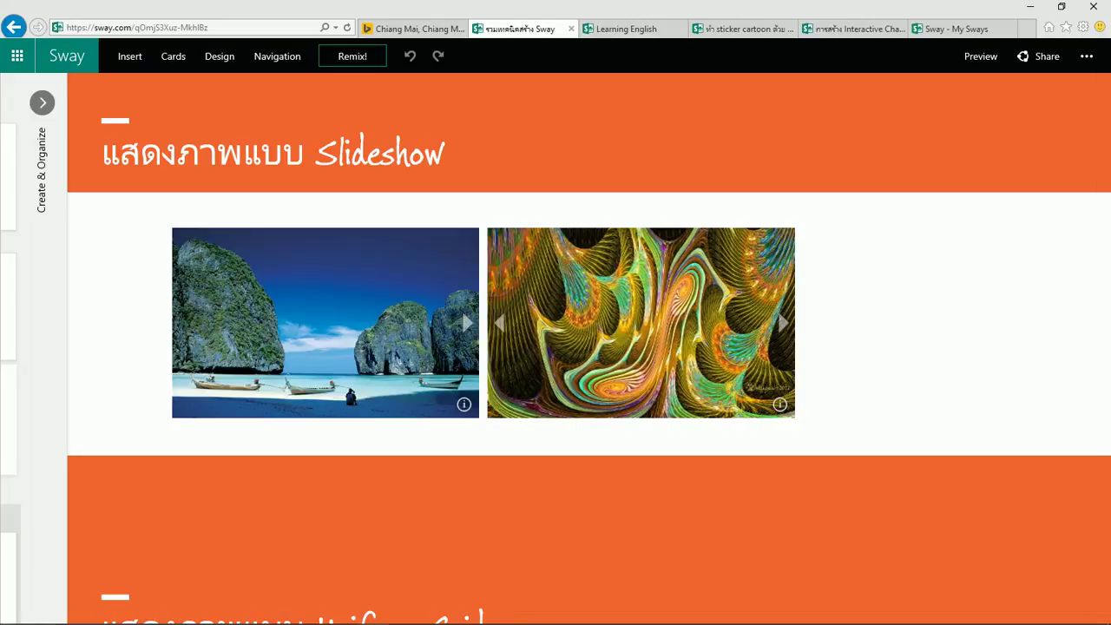
click(173, 56)
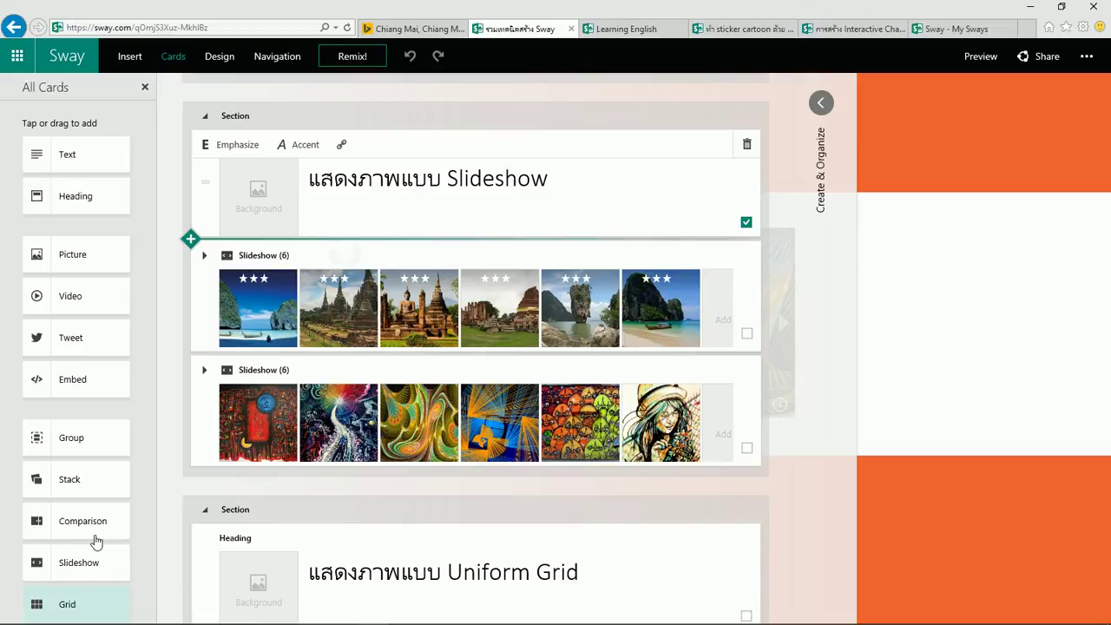
Step: Try Single and Continuous layouts on the first slideshow, keep Thumbnail Images, then scroll to Uniform Grid
key(Down)
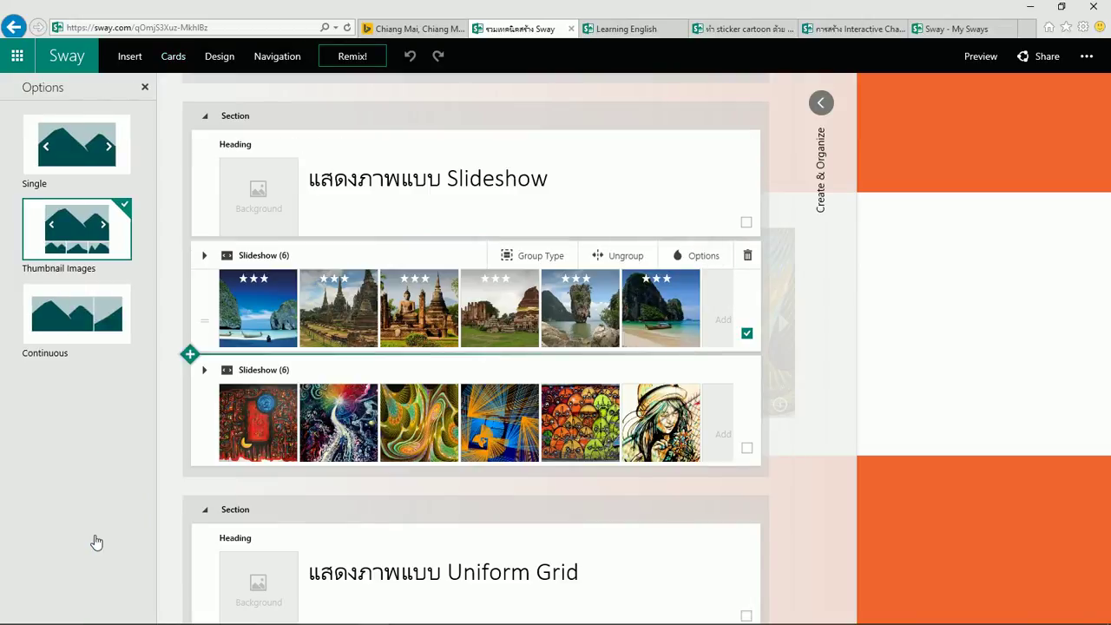
click(86, 148)
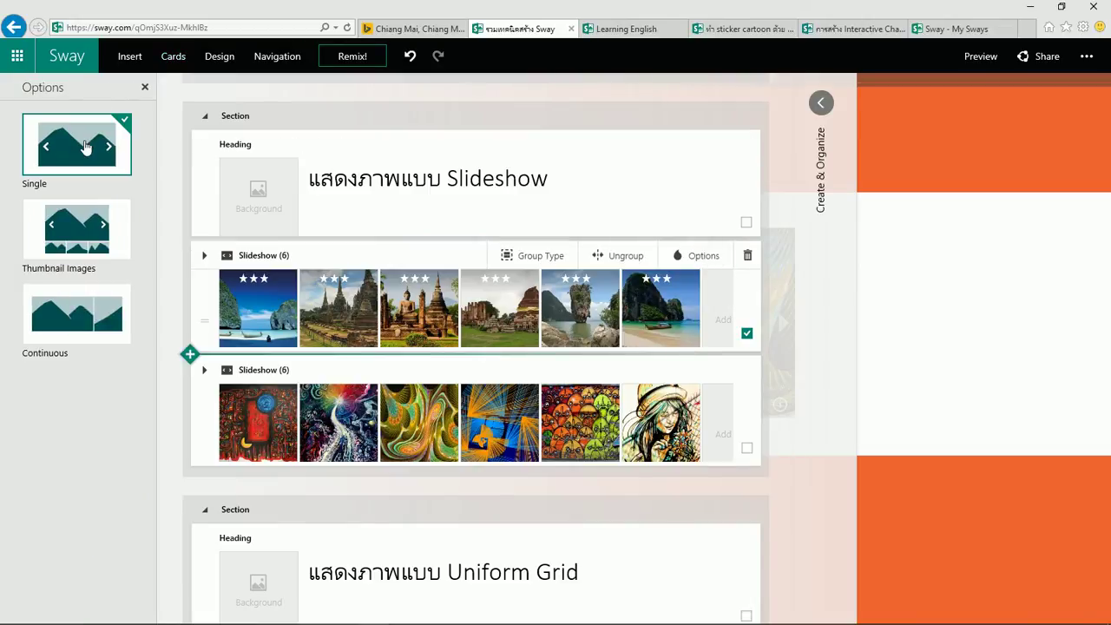
click(78, 236)
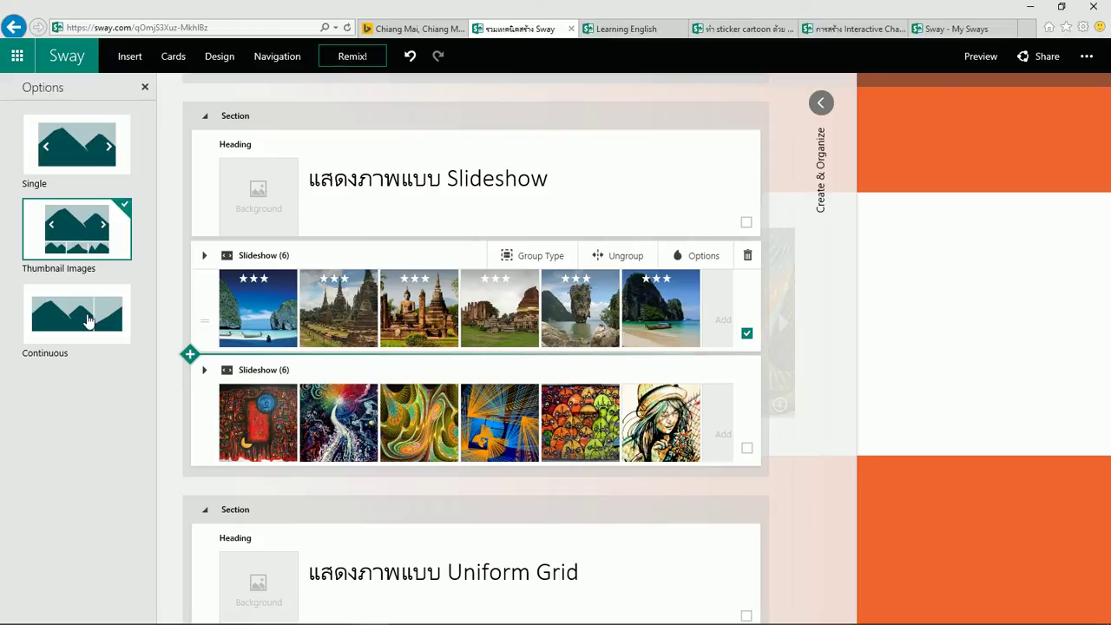
click(89, 321)
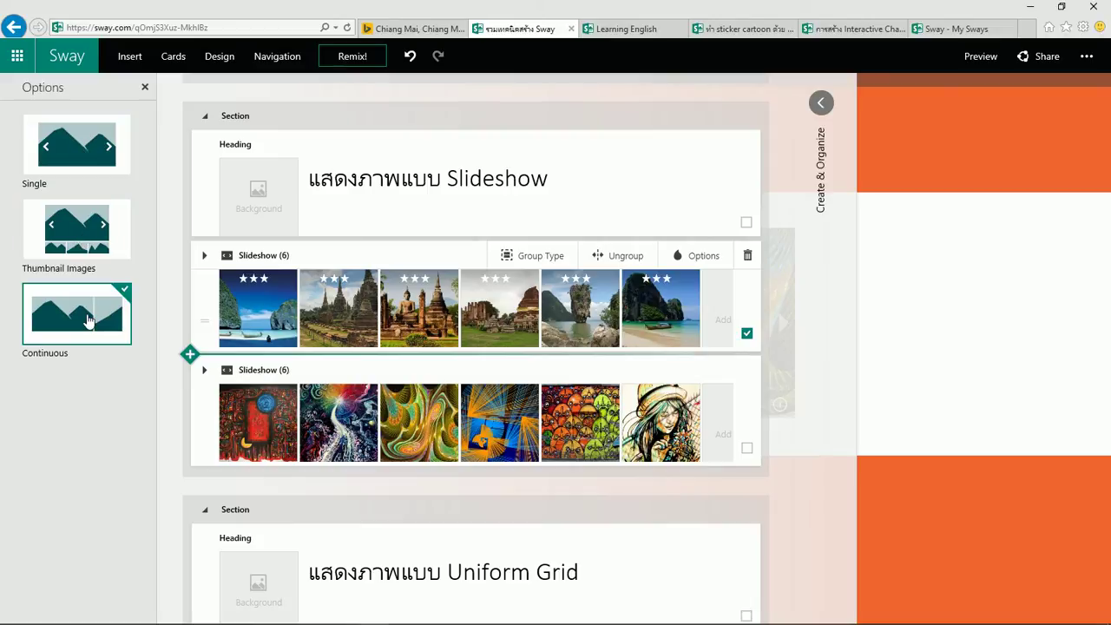
click(73, 226)
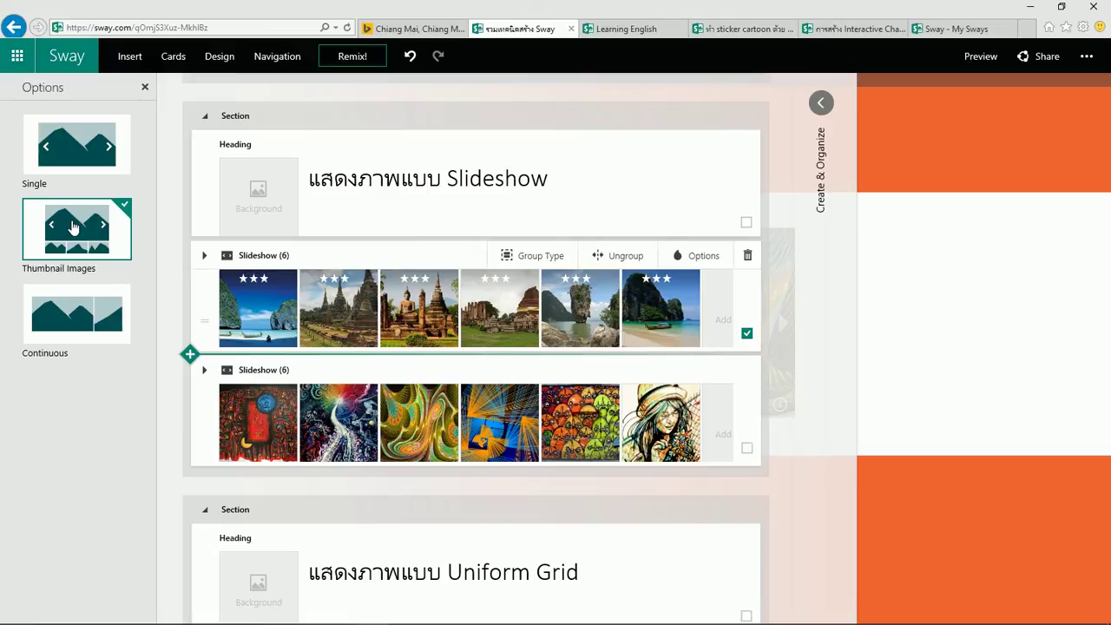
click(73, 227)
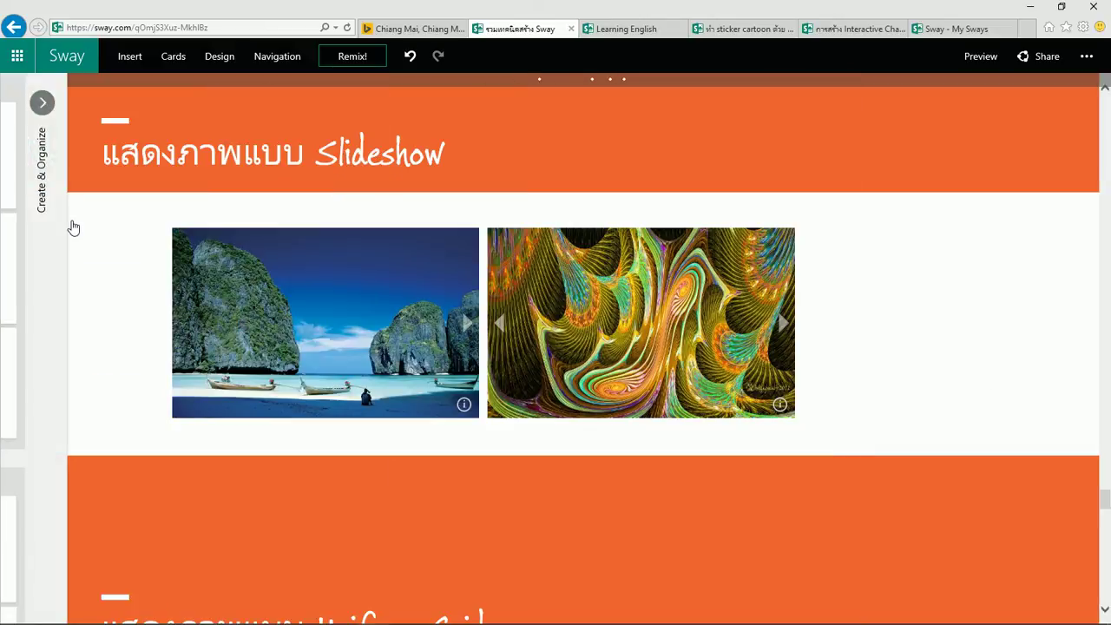
scroll(73, 226, down, 5)
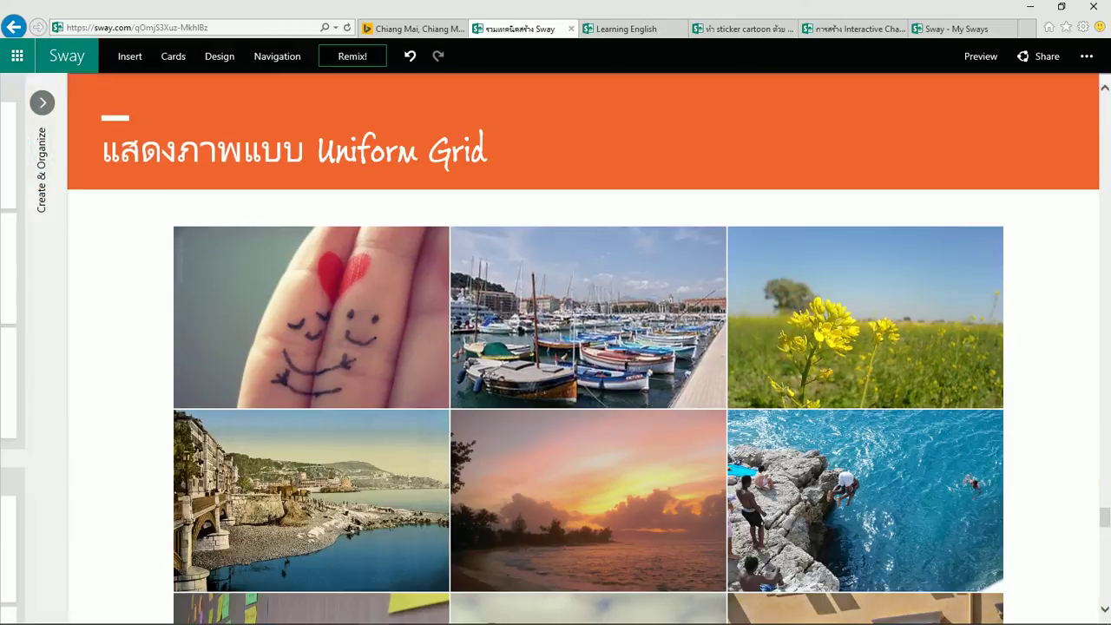
scroll(583, 348, down, 5)
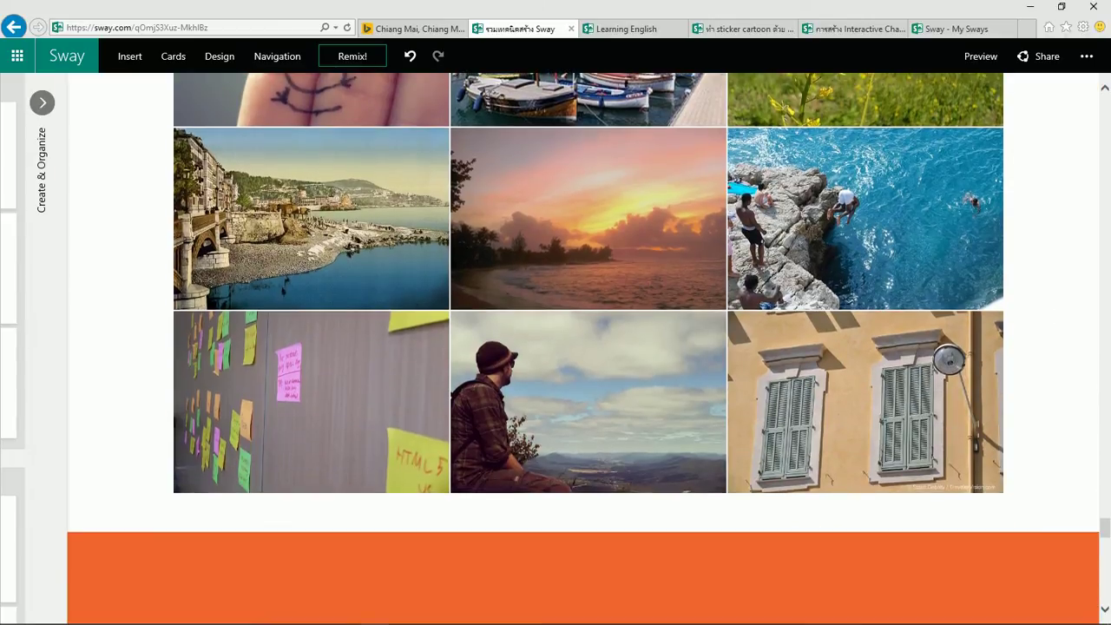
Step: Move the harbour photo's focus point onto the boats and close the Focus Points pane
scroll(583, 347, up, 3)
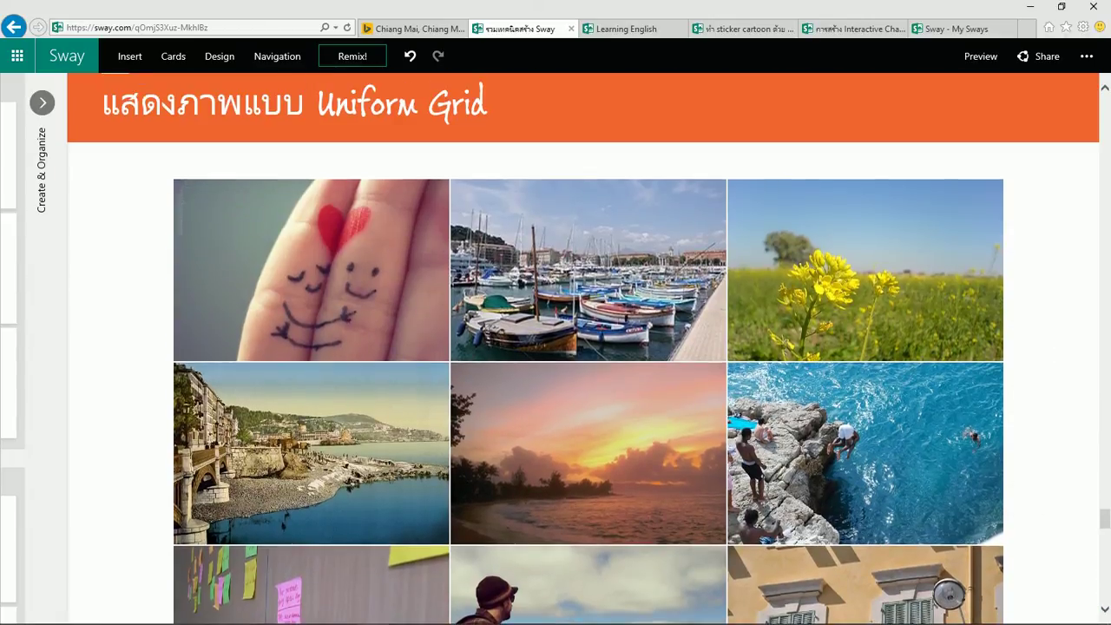
click(588, 269)
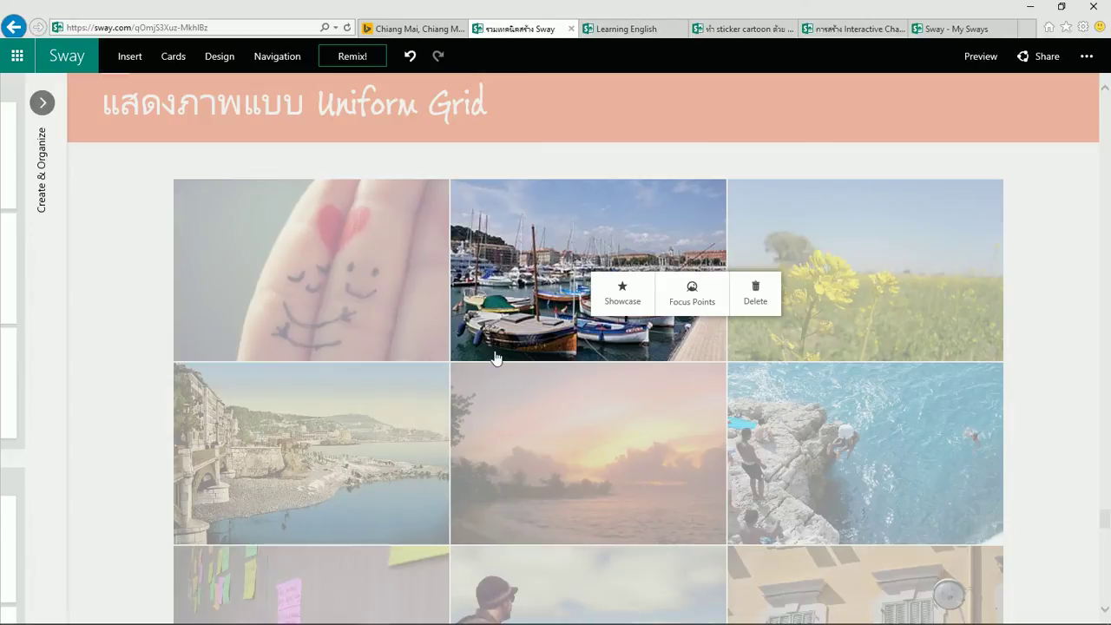
click(691, 301)
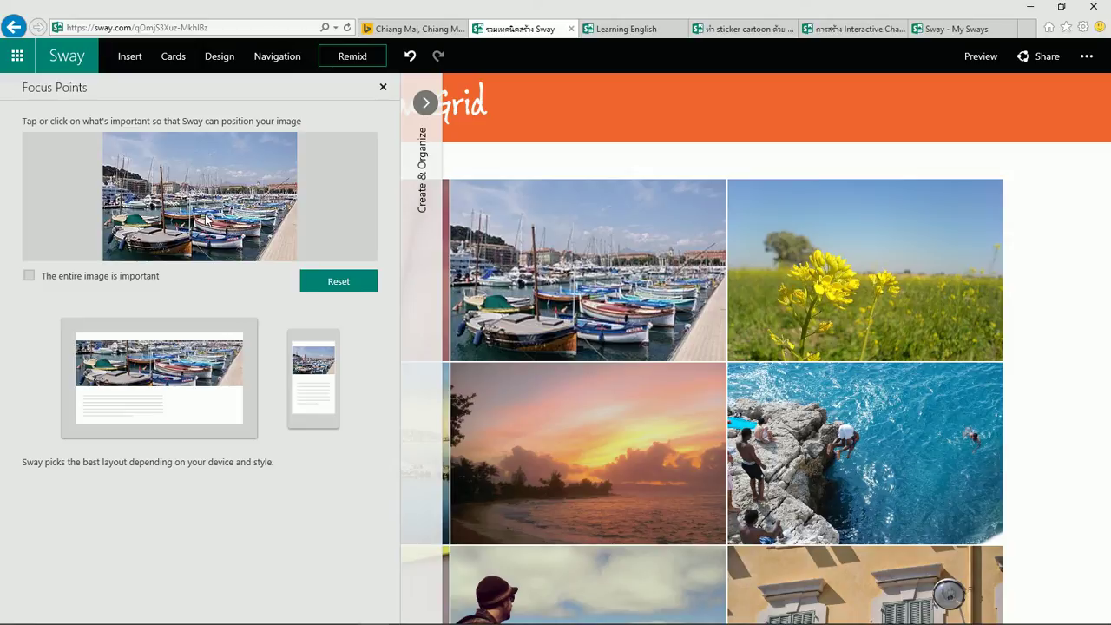
click(187, 163)
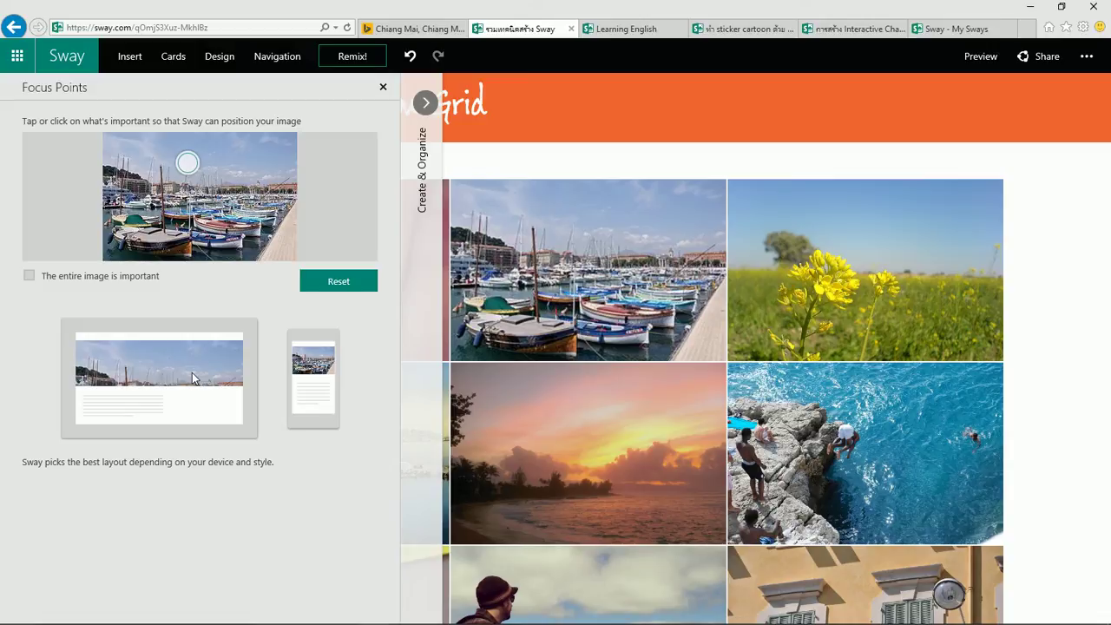
click(190, 227)
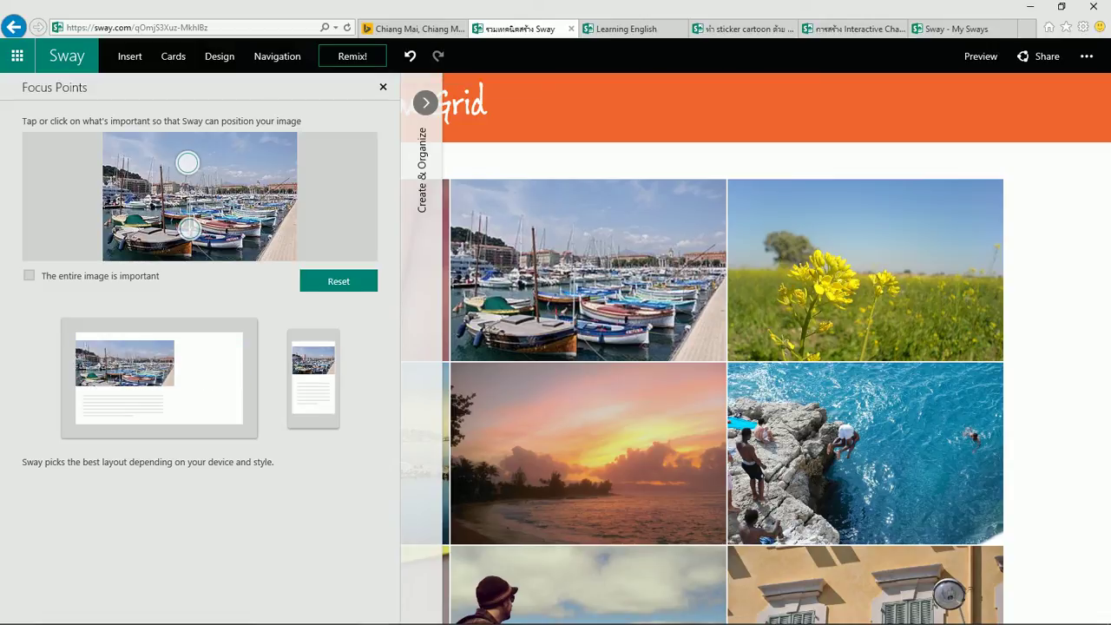
click(188, 162)
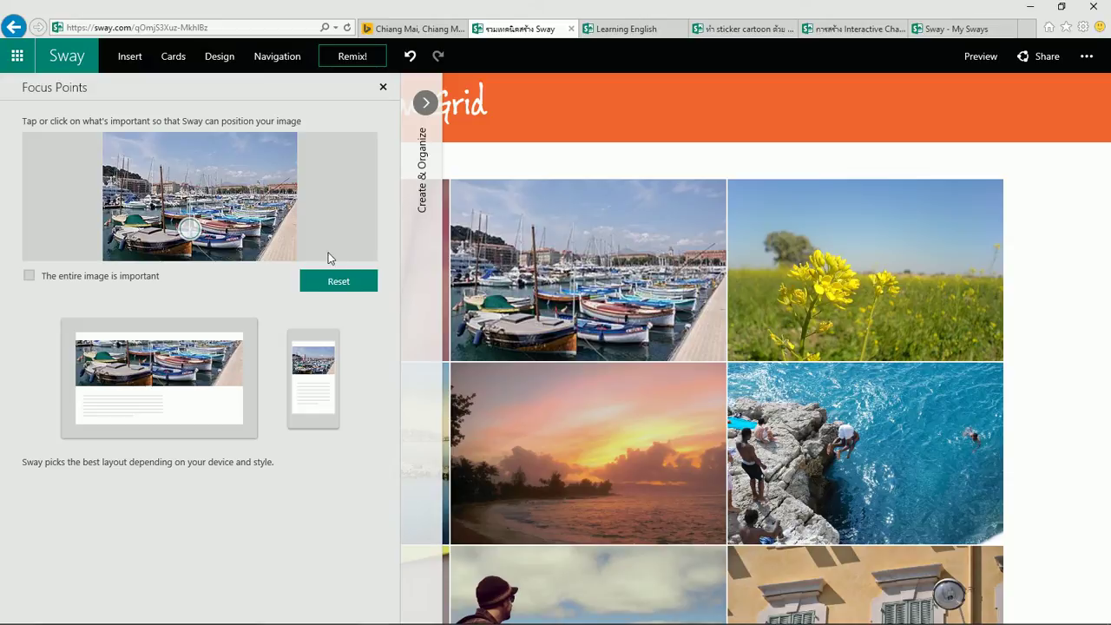
click(385, 91)
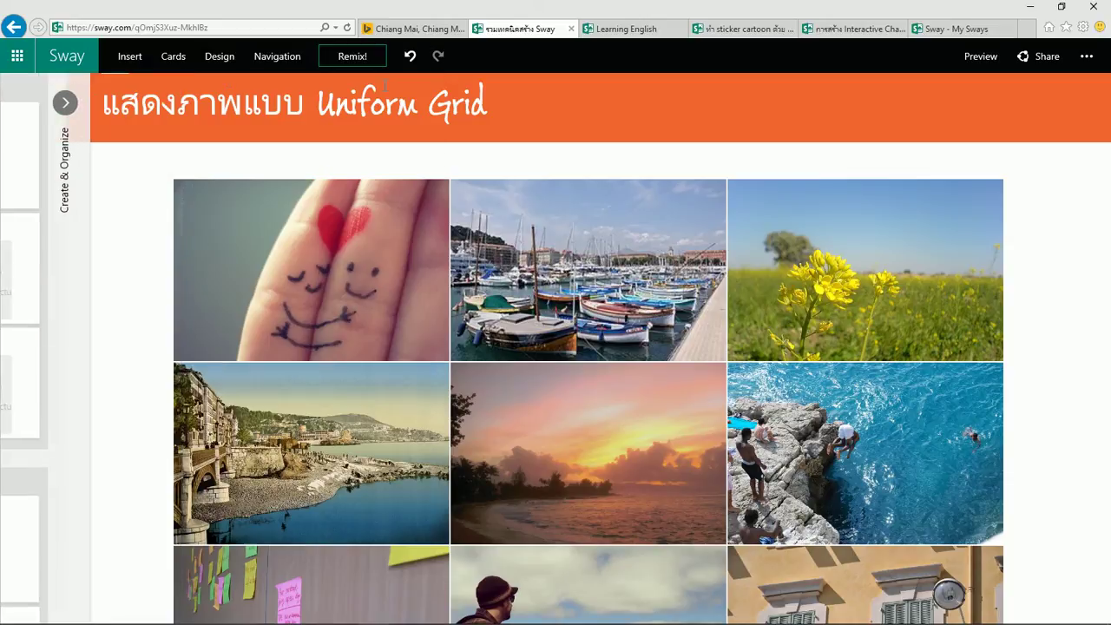
Step: Play the embedded Office Mix lesson and pause it at 00:08 of 02:30
scroll(385, 86, down, 5)
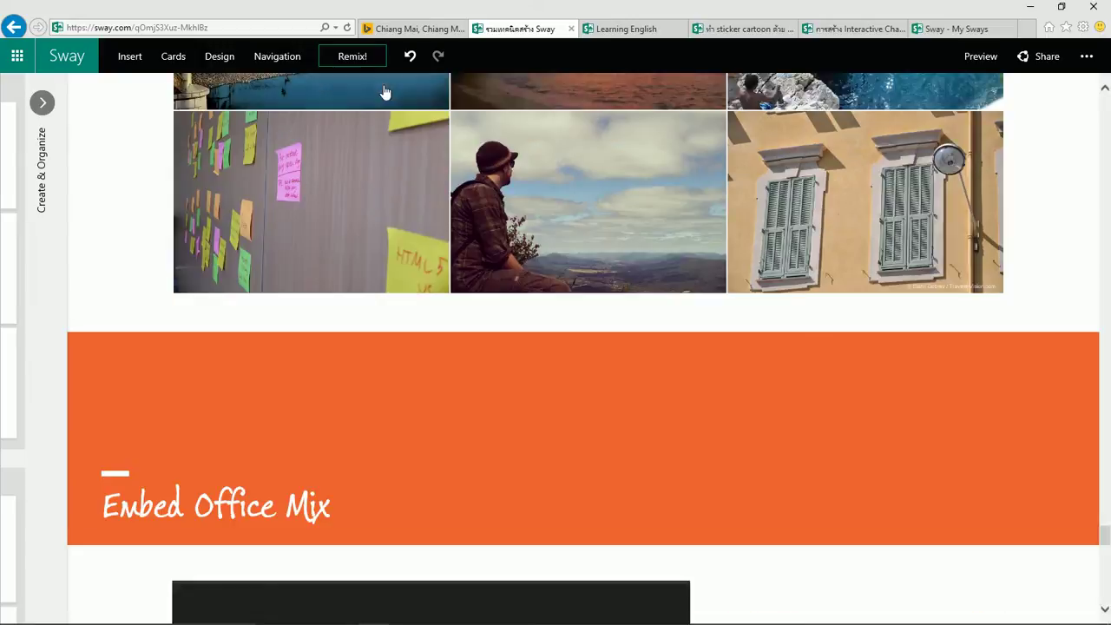
scroll(384, 87, down, 4)
scroll(1030, 443, up, 1)
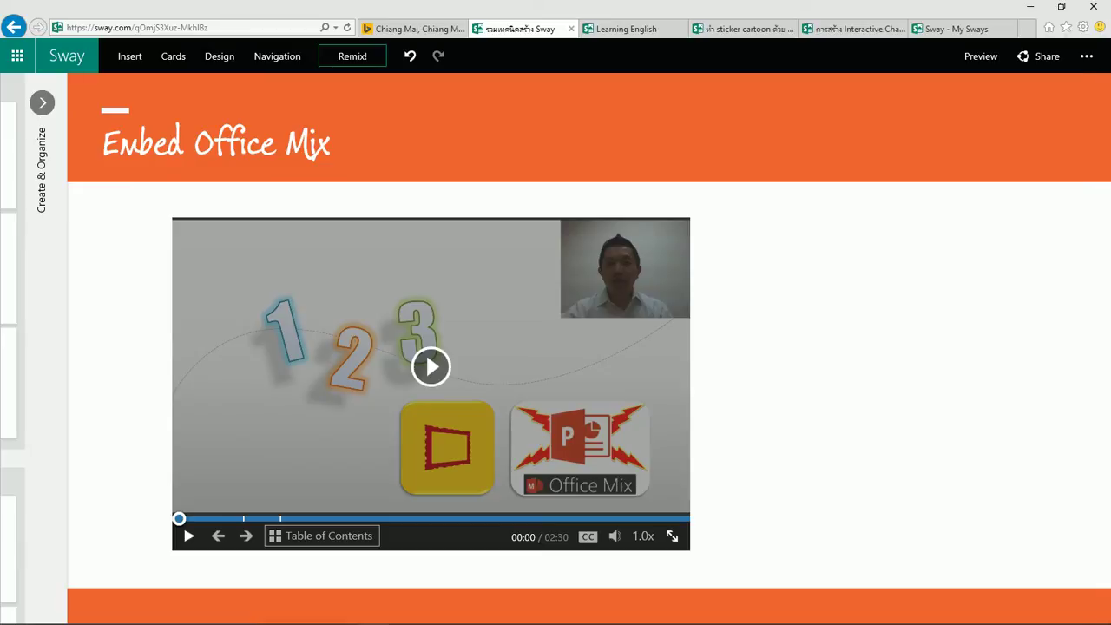
click(431, 366)
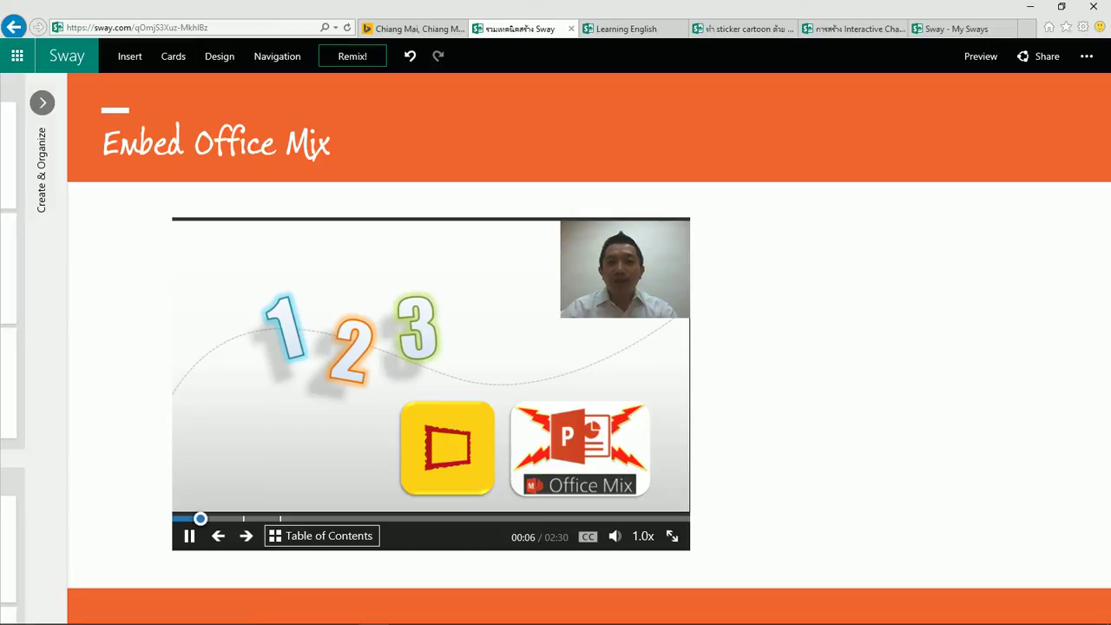
key(space)
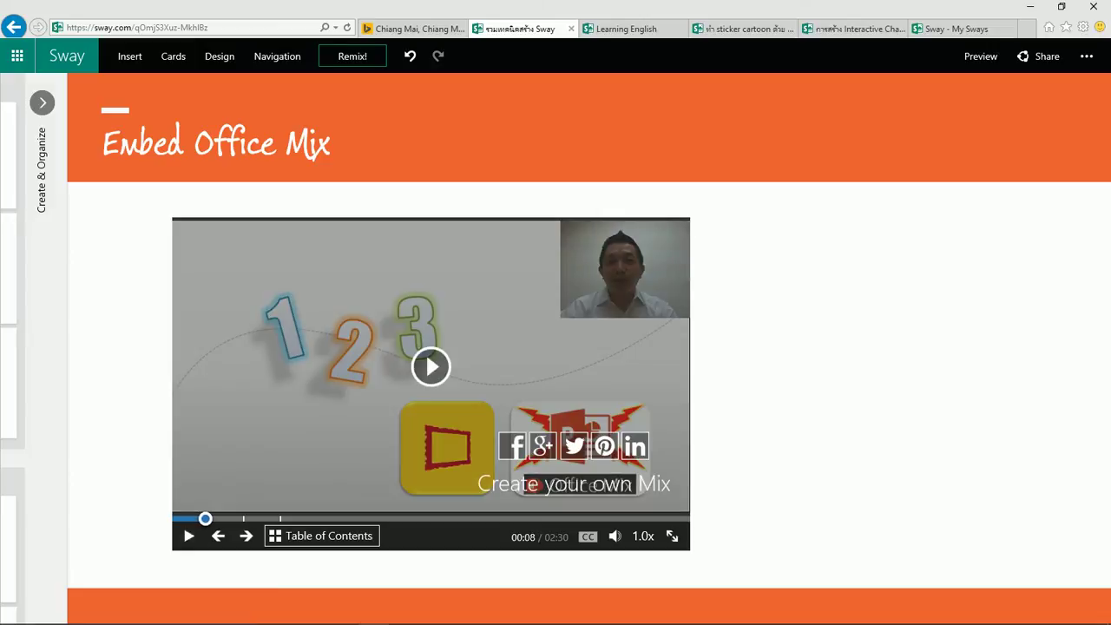
Step: Scroll down past the Office Mix video to the embedded PowerPoint slide of playing cards
scroll(588, 347, down, 1)
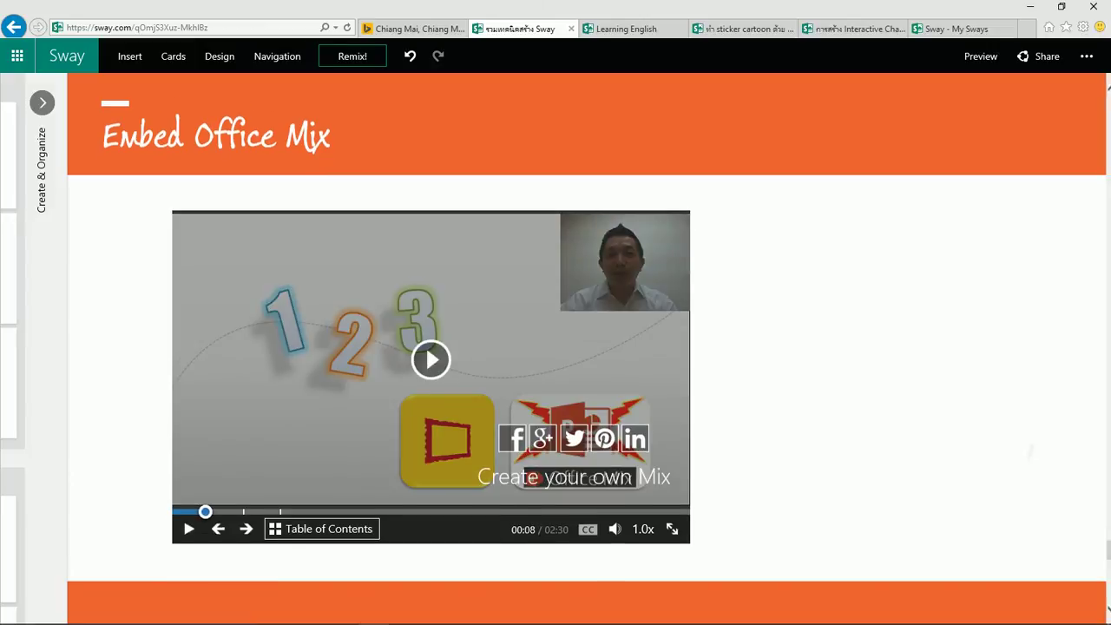
scroll(588, 348, down, 1)
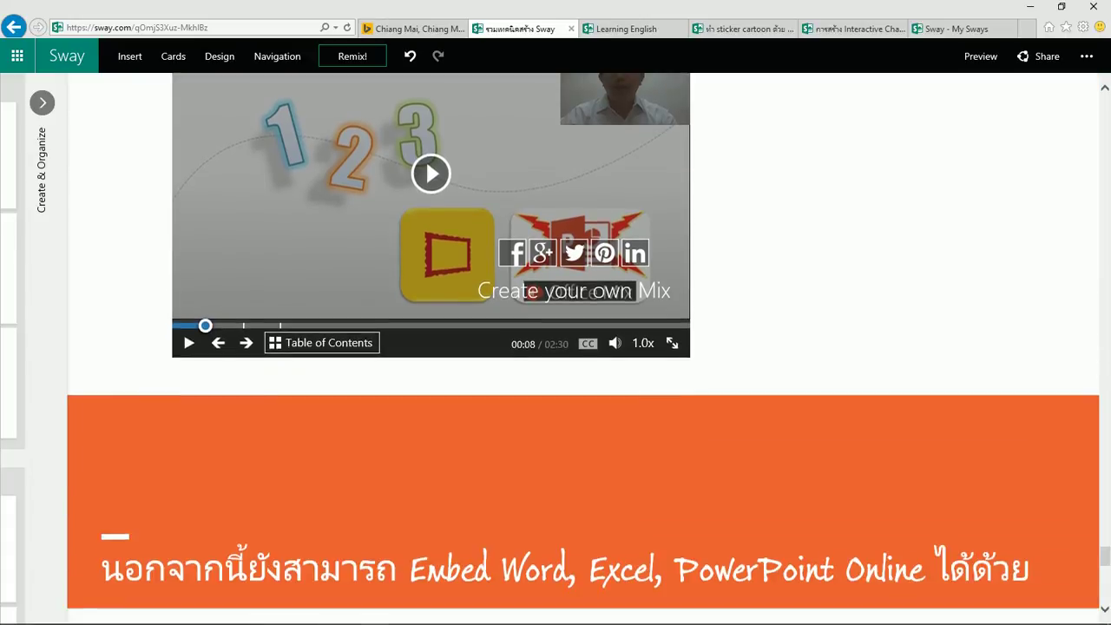
scroll(384, 85, down, 2)
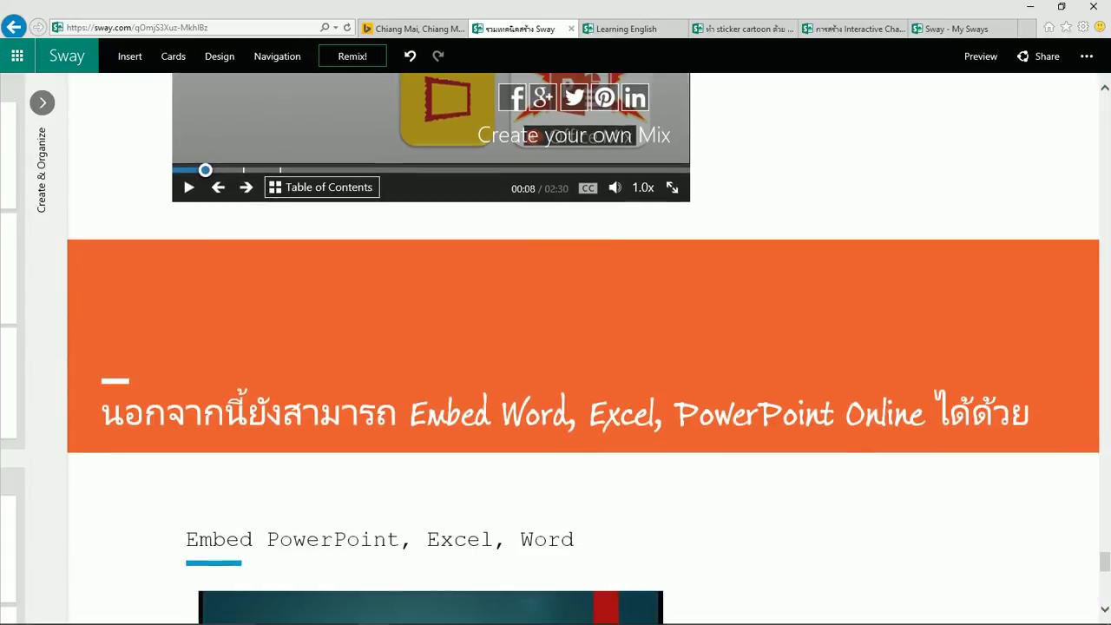
scroll(383, 85, up, 1)
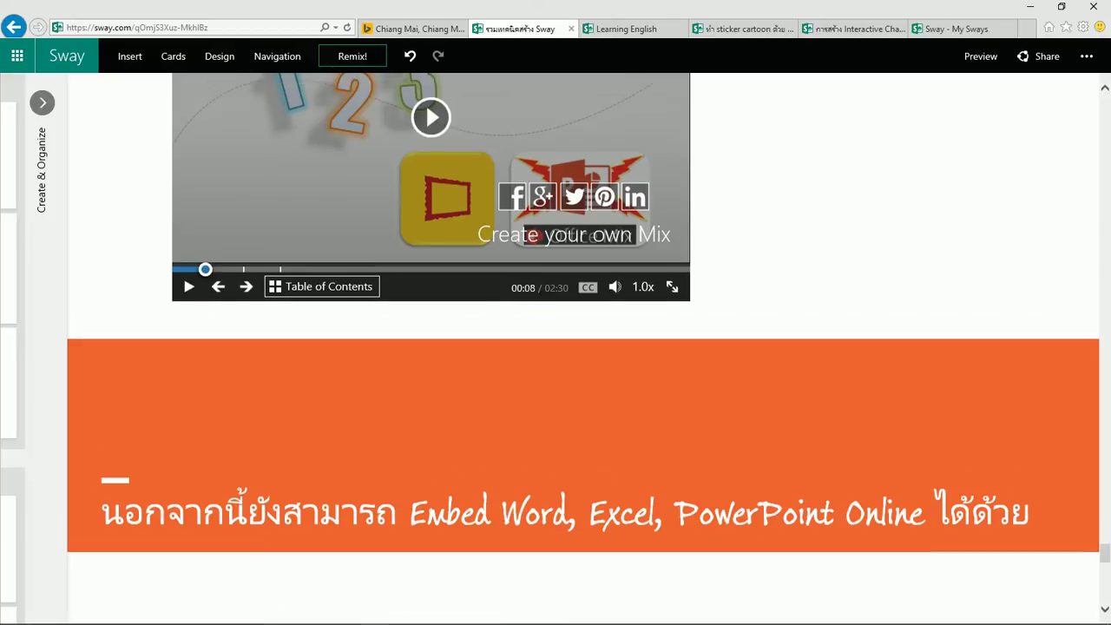
scroll(384, 85, up, 2)
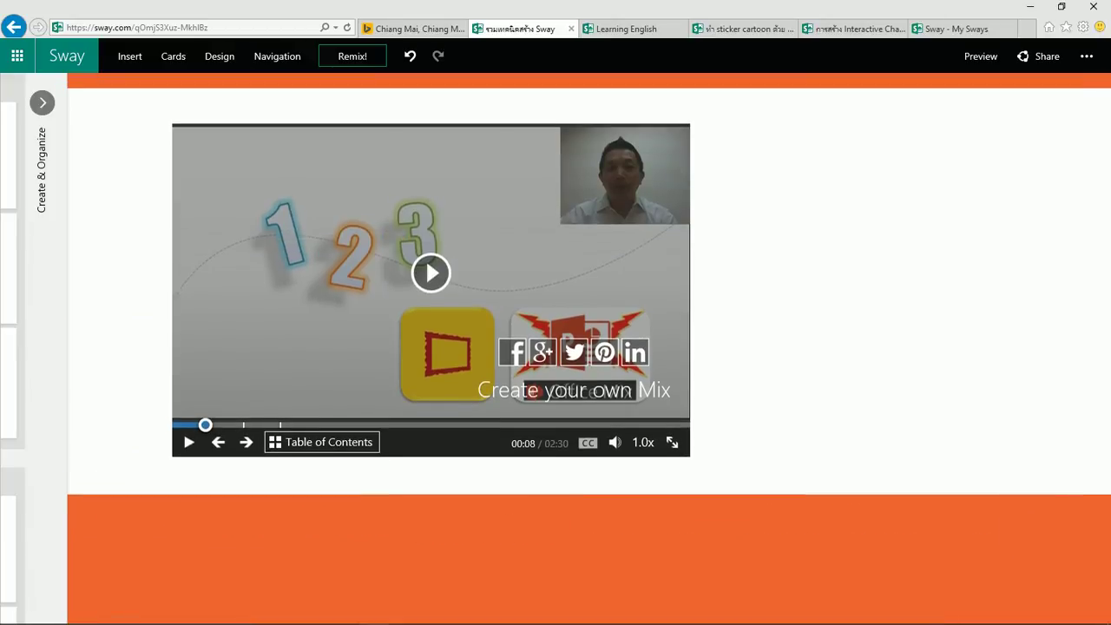
scroll(1025, 419, down, 4)
scroll(1024, 419, down, 1)
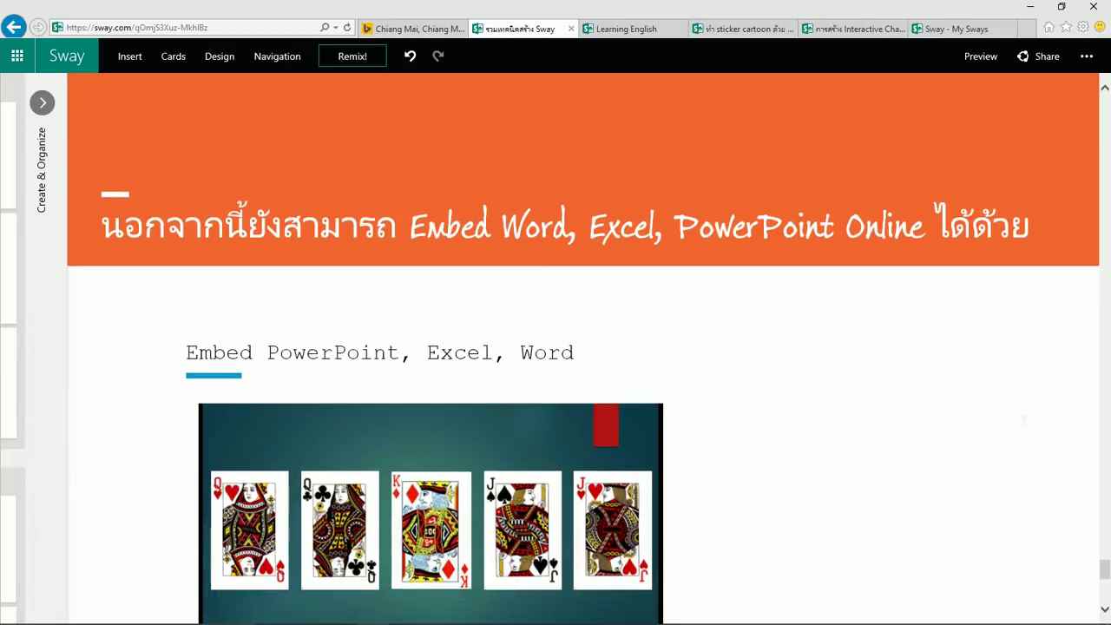
scroll(1024, 419, down, 1)
scroll(1016, 447, down, 1)
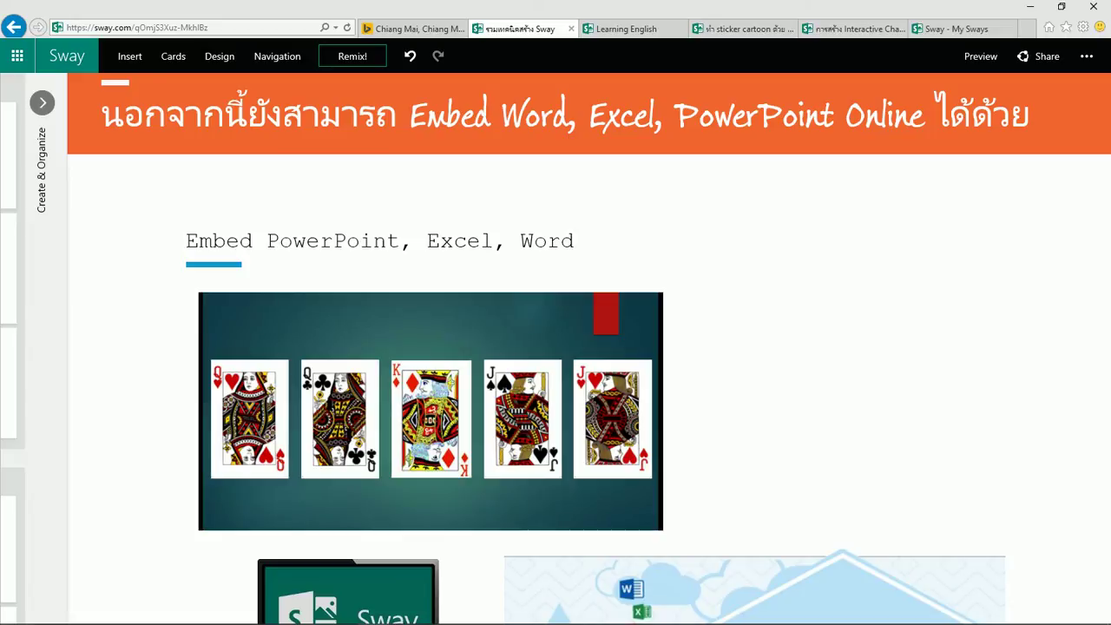
click(130, 56)
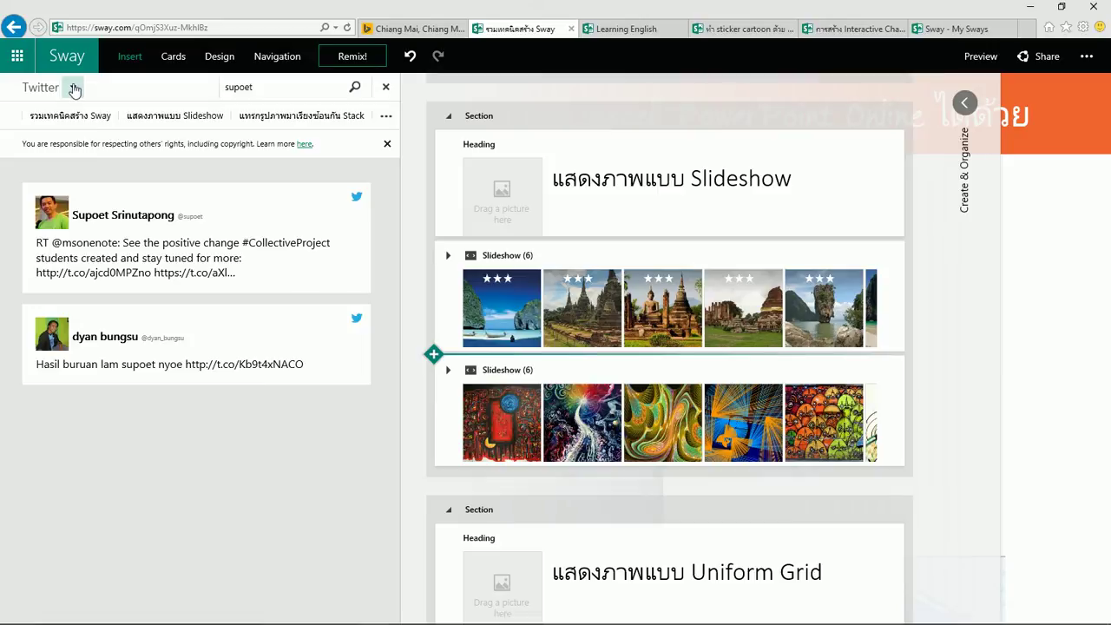
click(73, 87)
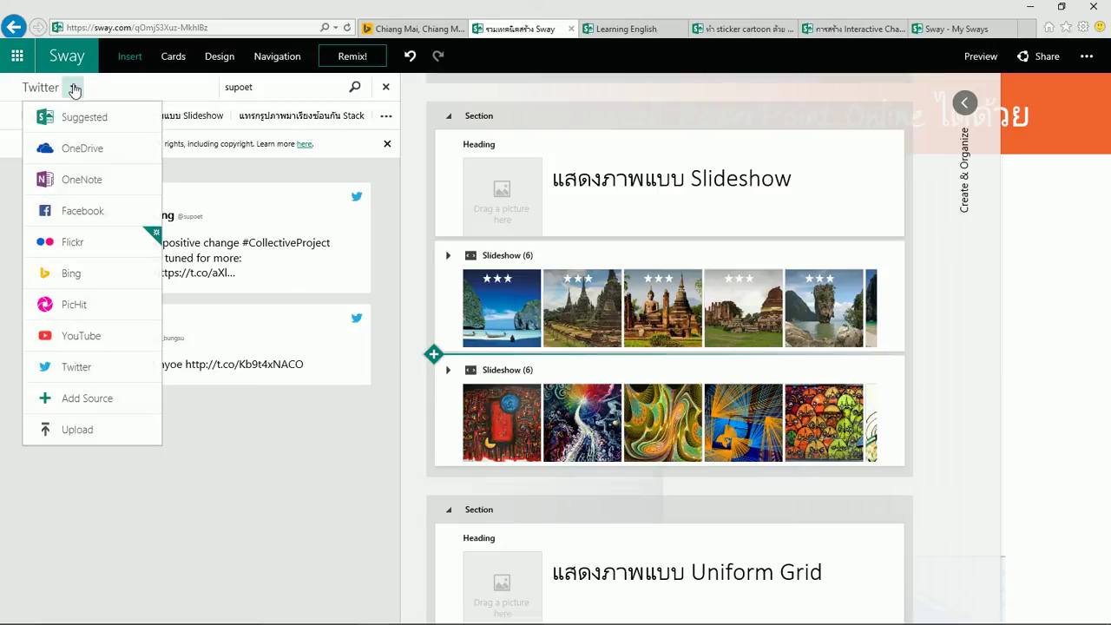
click(71, 154)
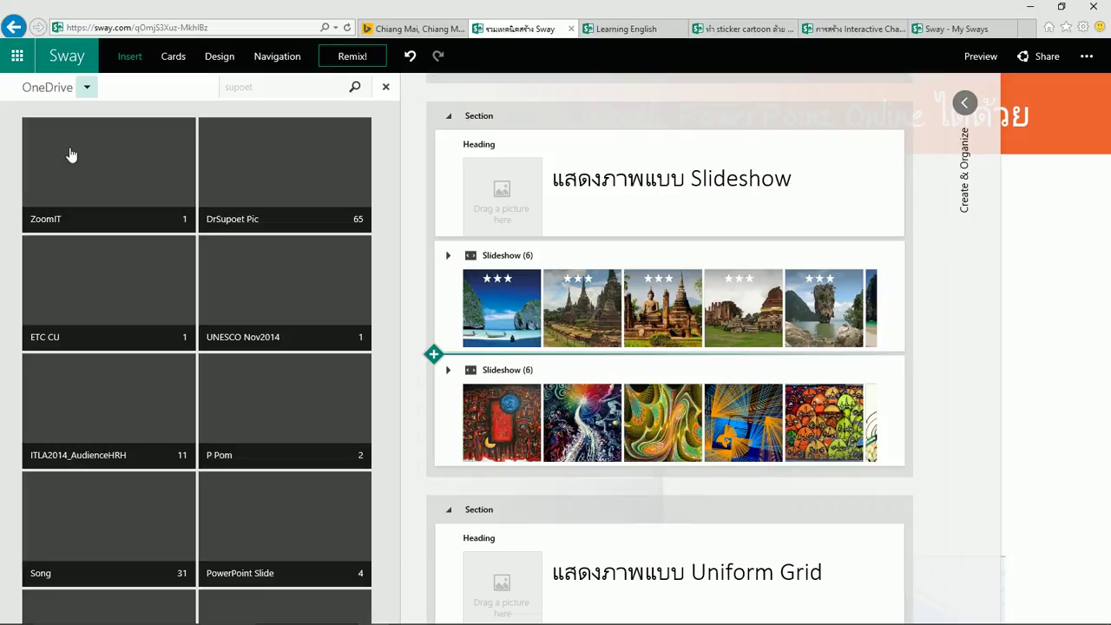
scroll(71, 154, down, 4)
scroll(72, 154, down, 5)
scroll(71, 154, down, 3)
scroll(71, 154, down, 5)
scroll(72, 154, down, 5)
scroll(71, 153, down, 5)
scroll(71, 153, down, 4)
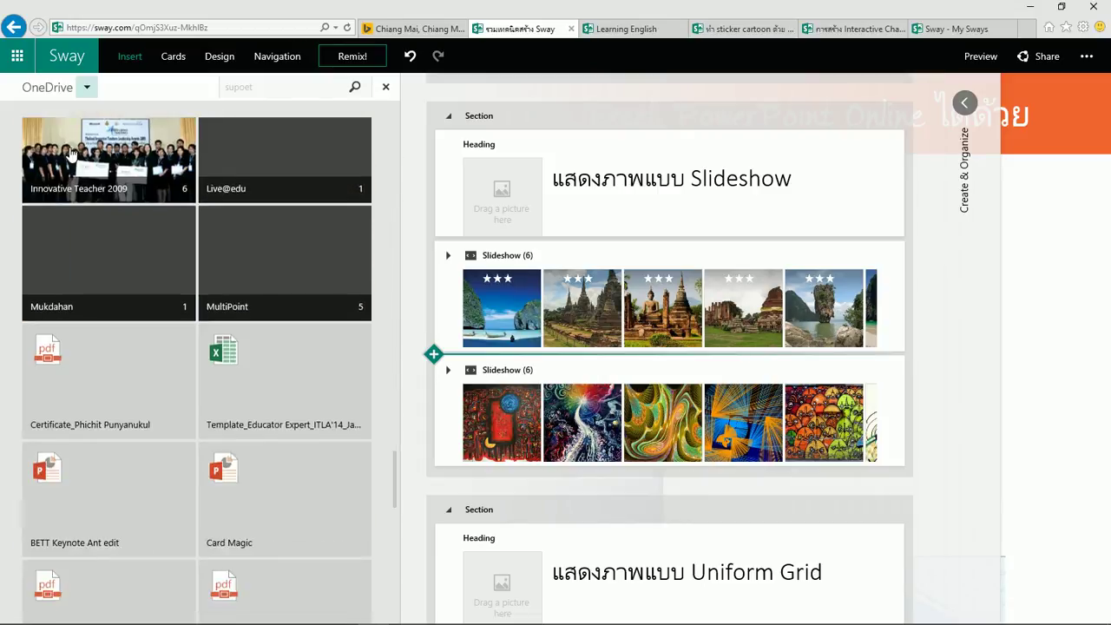
scroll(71, 154, down, 3)
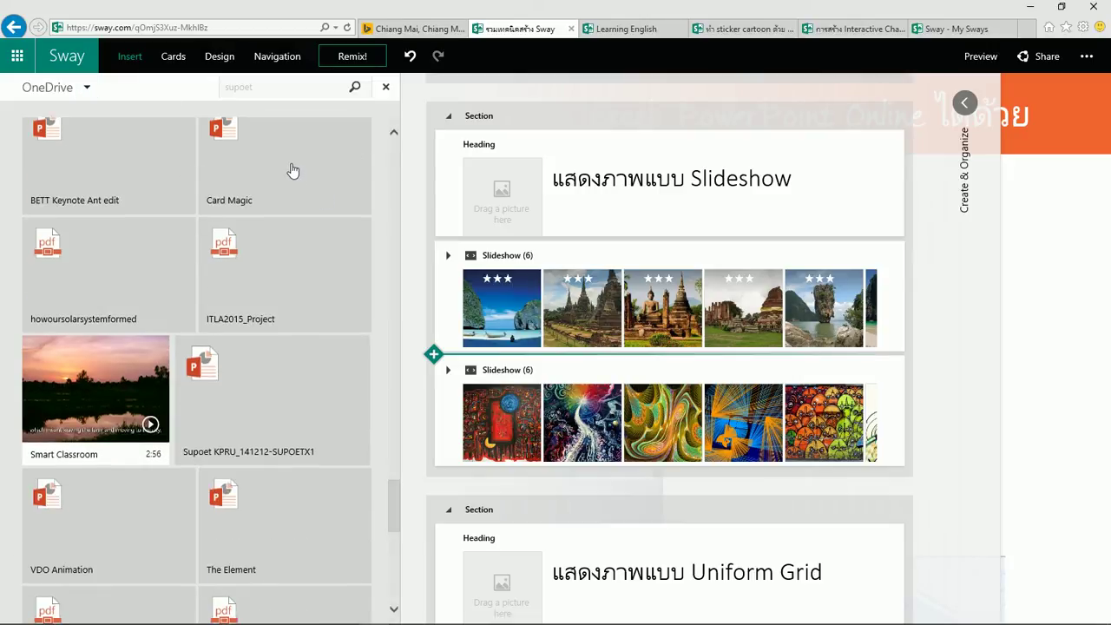
scroll(472, 141, up, 3)
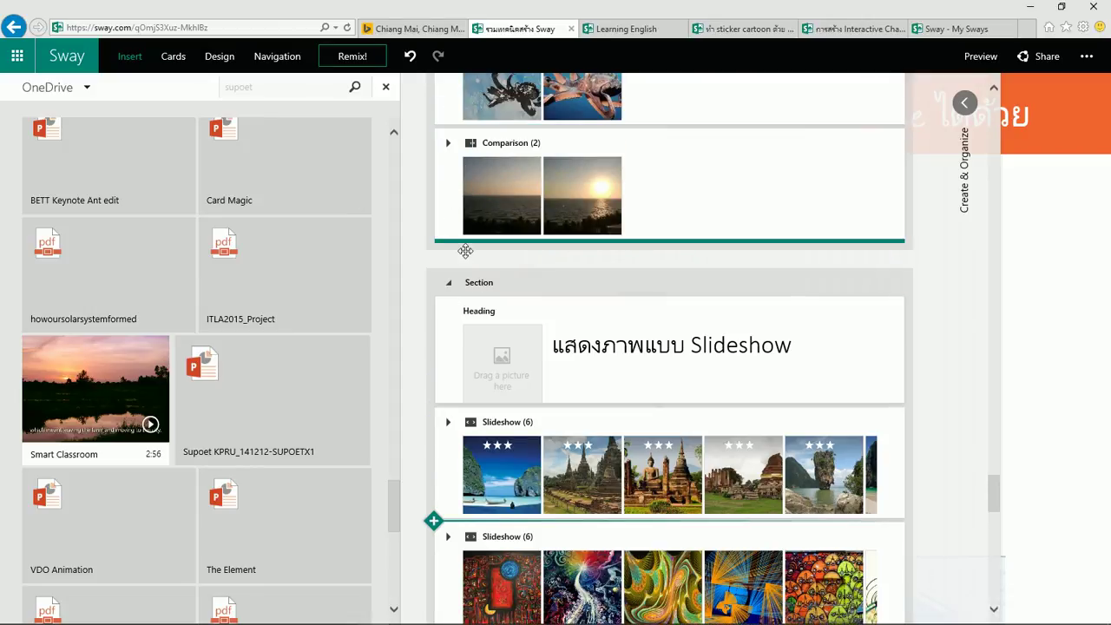
drag(465, 251, 465, 251)
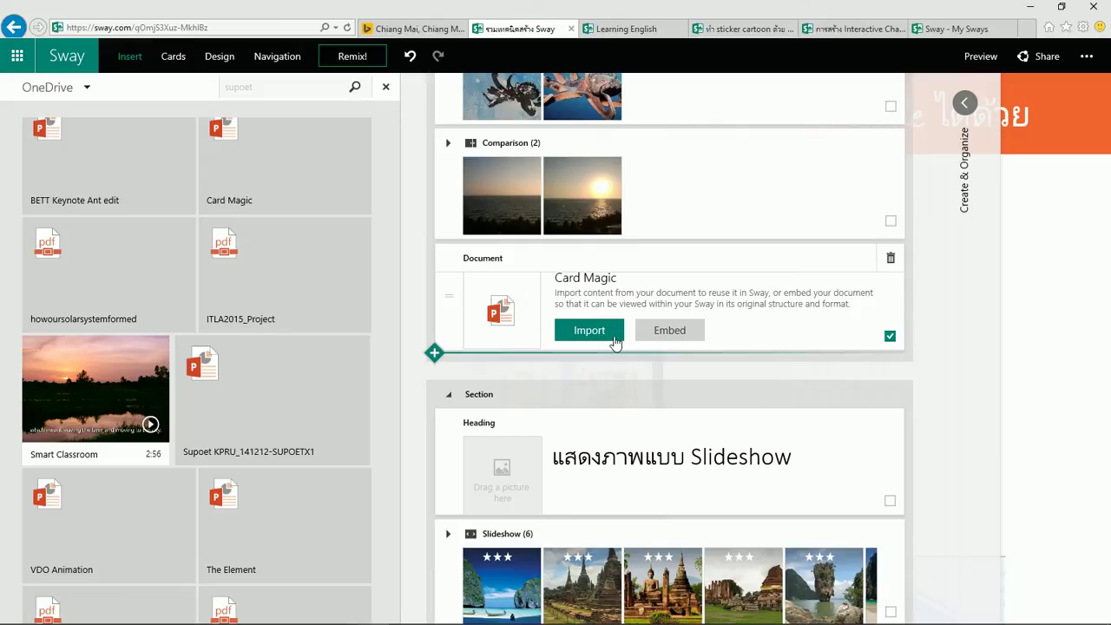
click(888, 260)
Step: Enlarge the preview and pick a face-down card in the embedded PowerPoint card trick
click(987, 299)
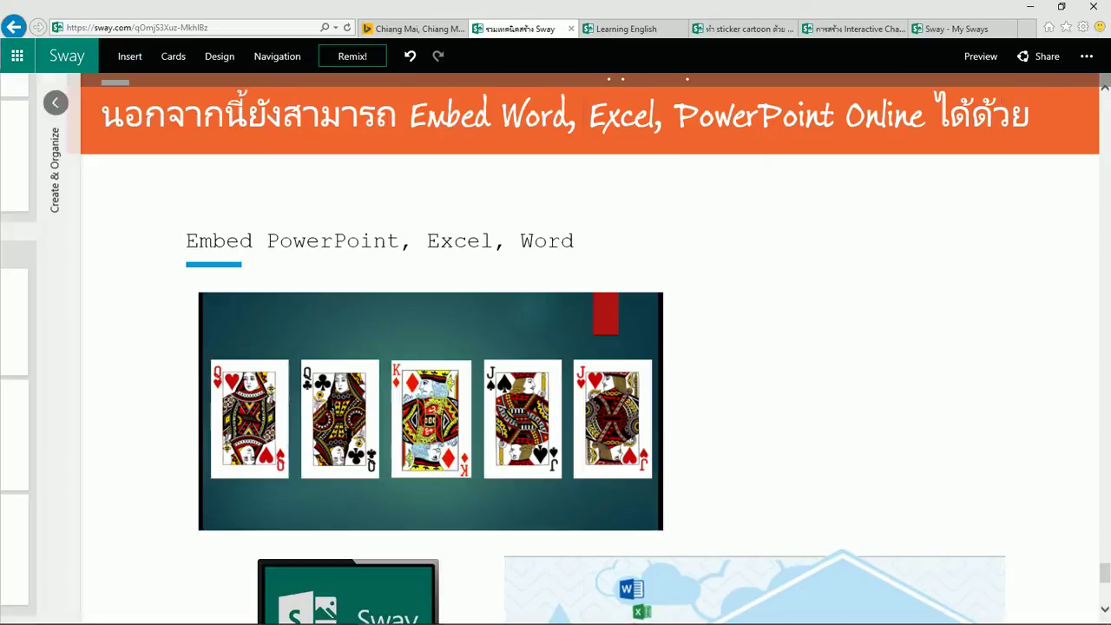
scroll(1042, 367, down, 2)
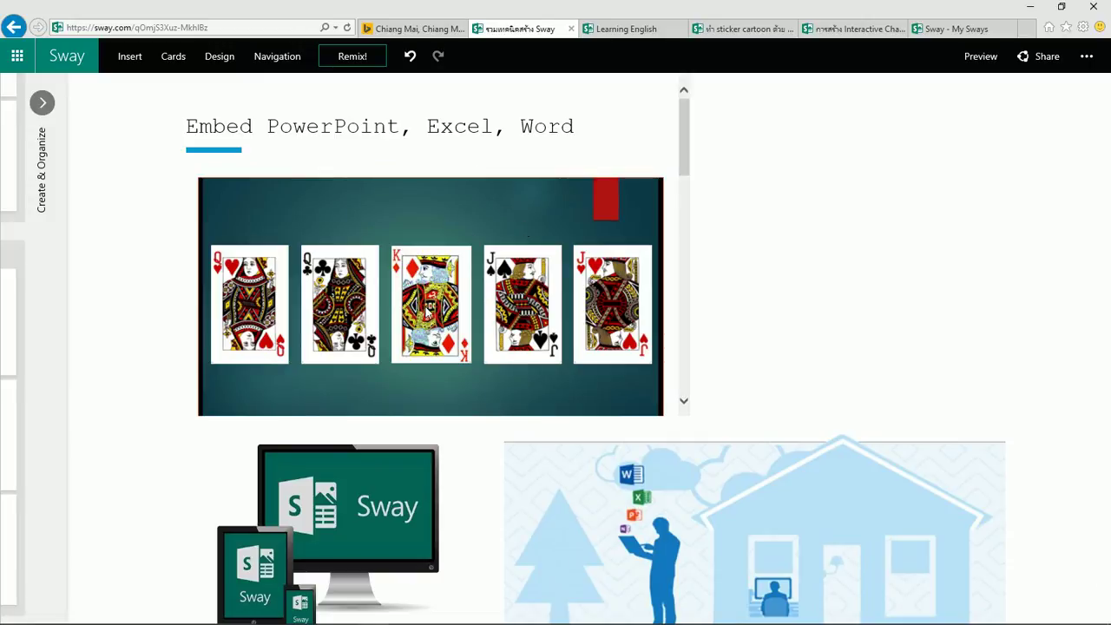
scroll(427, 313, down, 1)
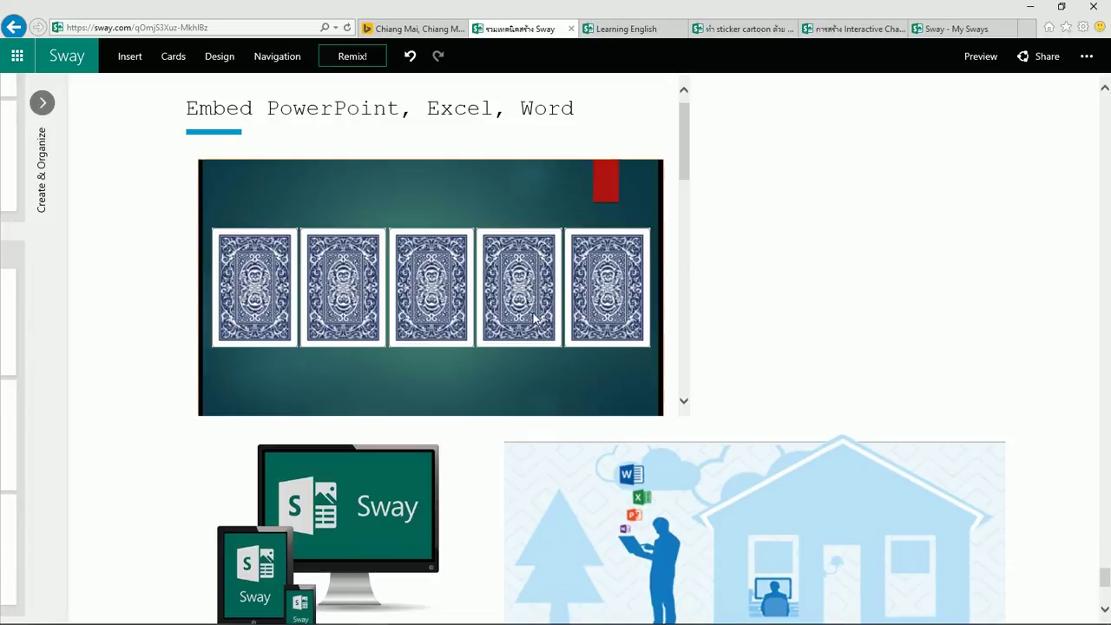
click(437, 300)
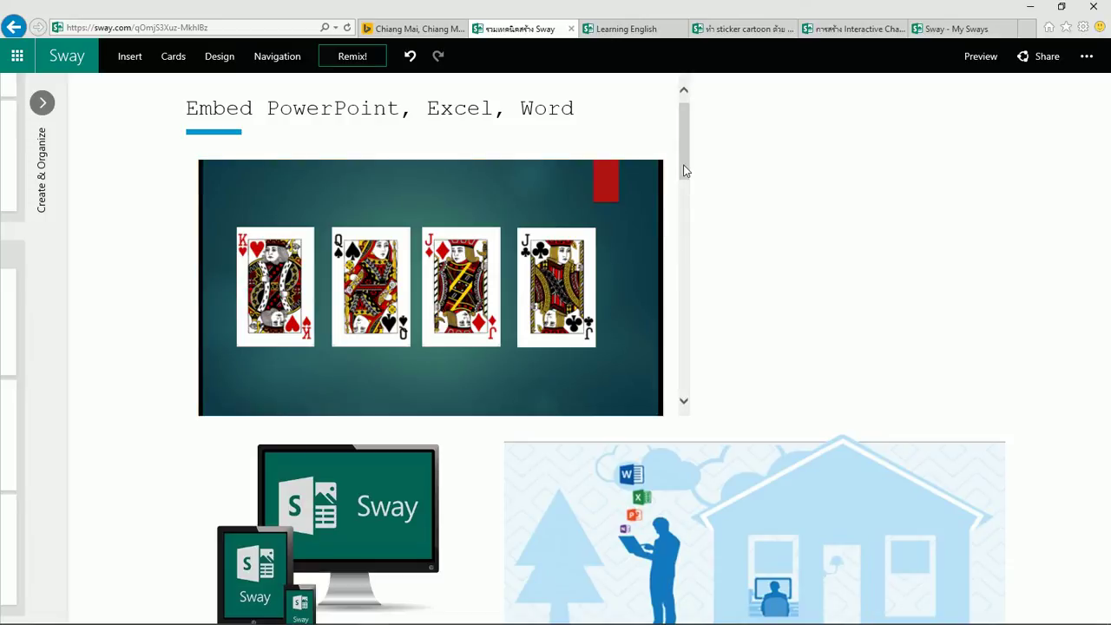
Step: Scroll through the embedded MultiPoint Word document and open it full screen in OneDrive
drag(684, 170, 679, 381)
scroll(431, 260, down, 3)
scroll(431, 260, down, 3)
scroll(432, 260, down, 3)
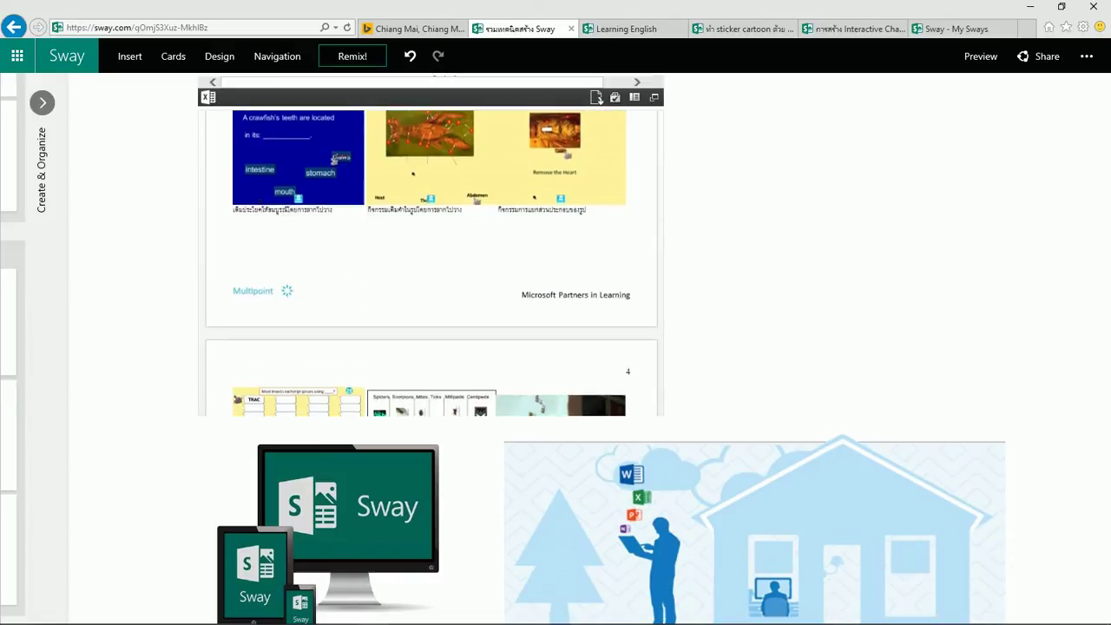
scroll(432, 260, down, 3)
scroll(431, 260, down, 3)
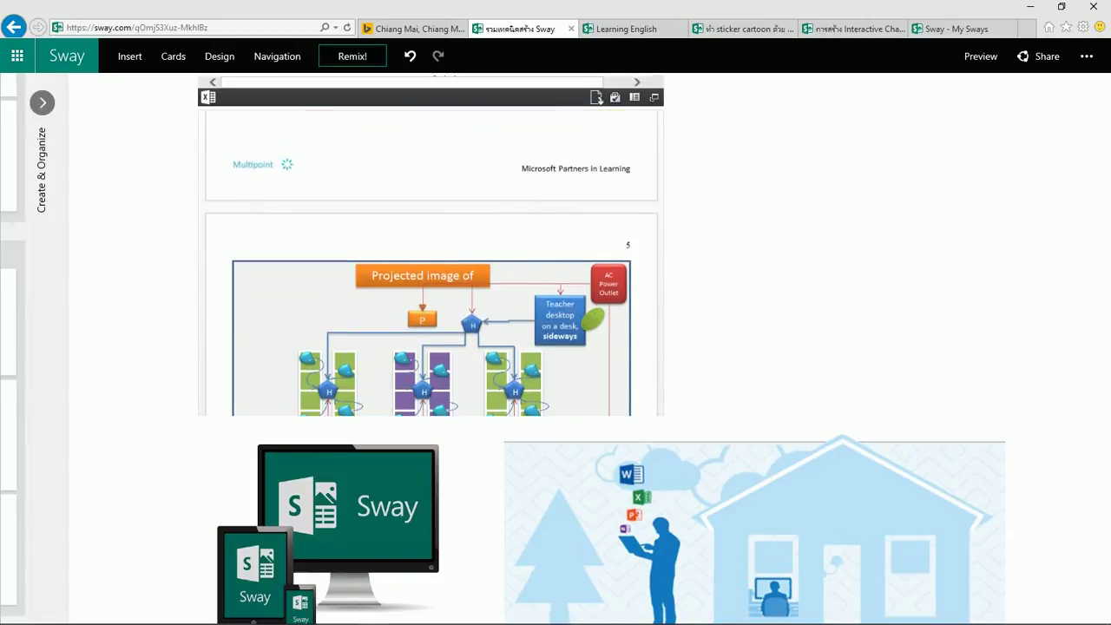
scroll(431, 260, down, 3)
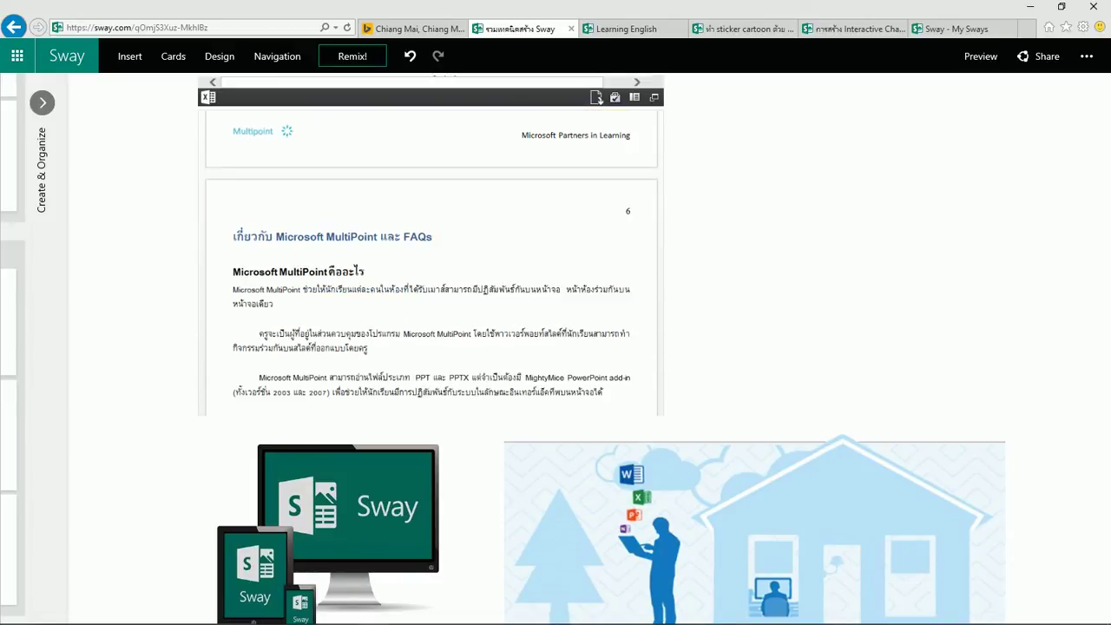
scroll(431, 260, down, 3)
scroll(431, 260, down, 2)
scroll(431, 260, down, 2)
scroll(431, 260, down, 2)
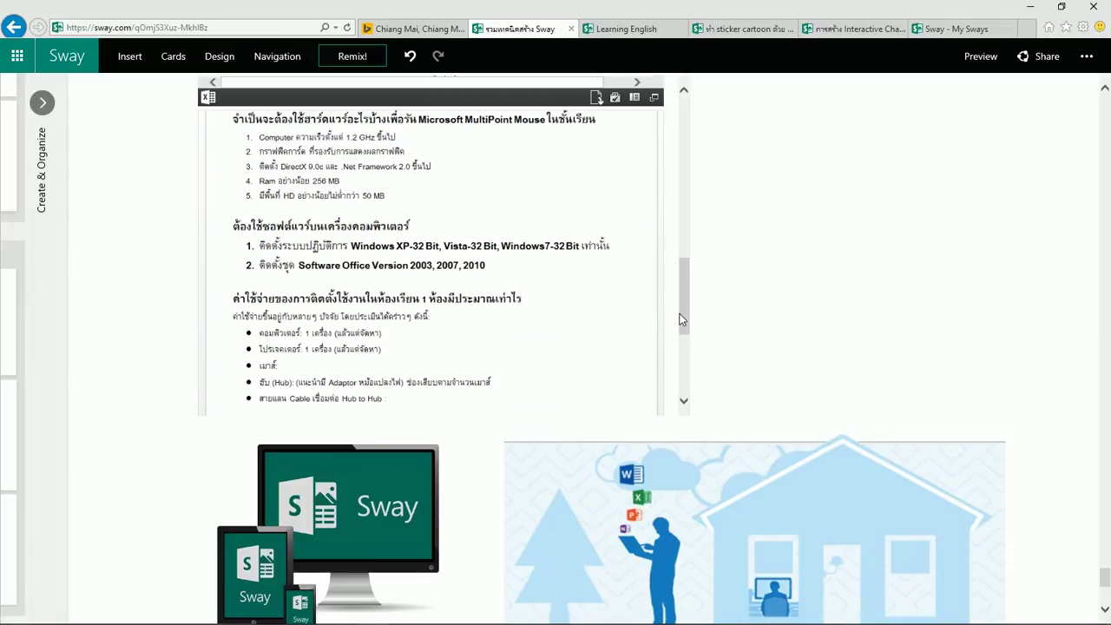
drag(684, 300, 679, 329)
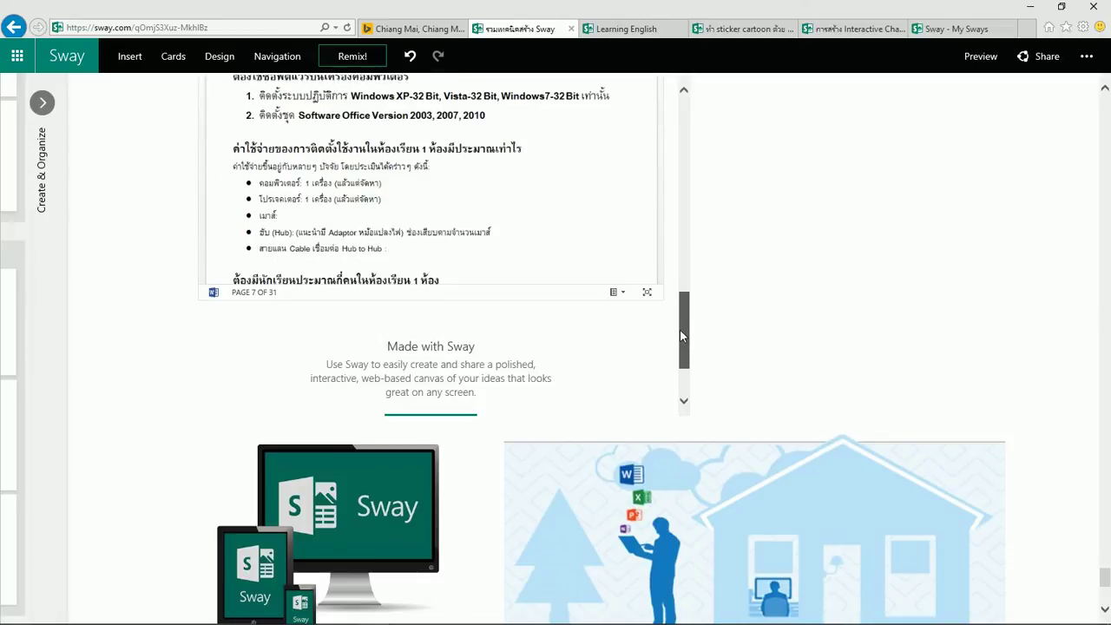
click(647, 289)
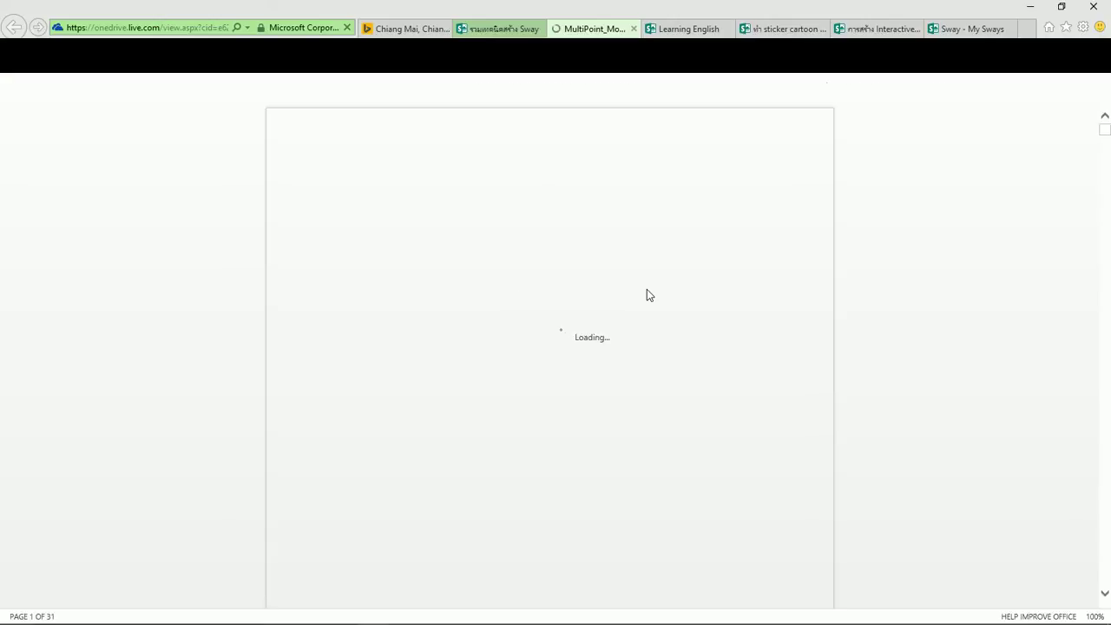
Step: Skim the MultiPoint Mouse manual, then close its Word Online tab with Ctrl+W
scroll(647, 289, down, 5)
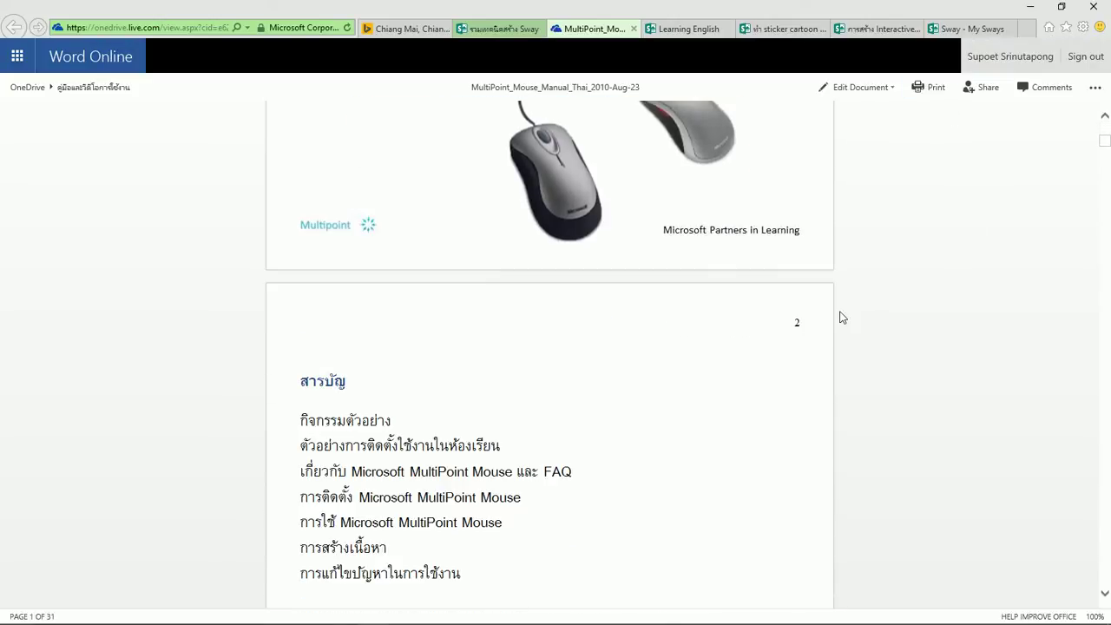
scroll(839, 320, up, 6)
scroll(838, 320, down, 3)
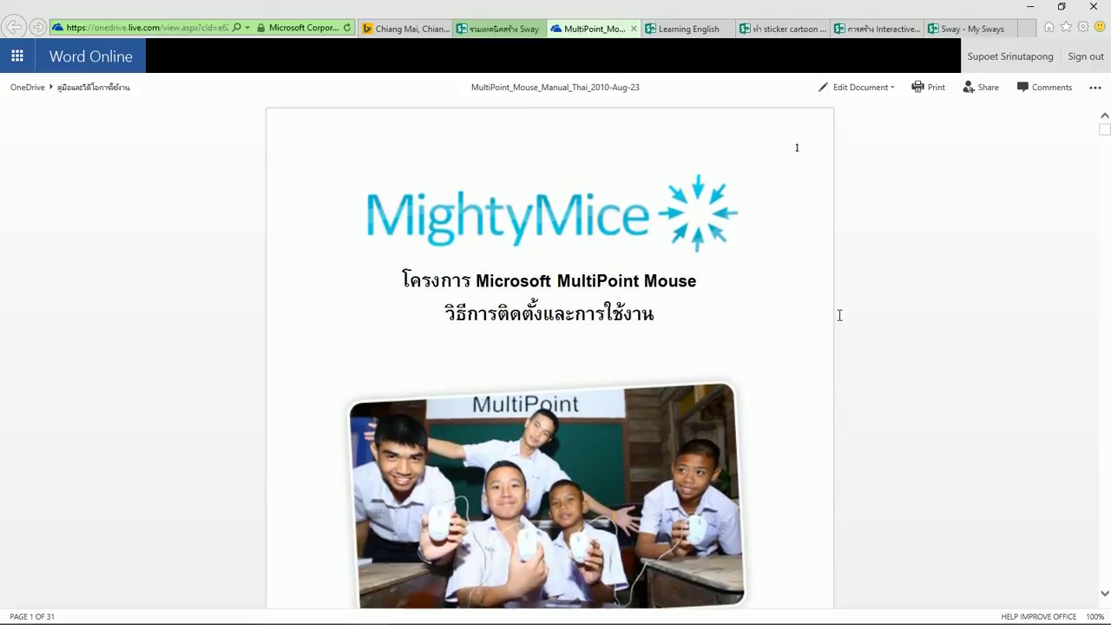
scroll(838, 315, down, 8)
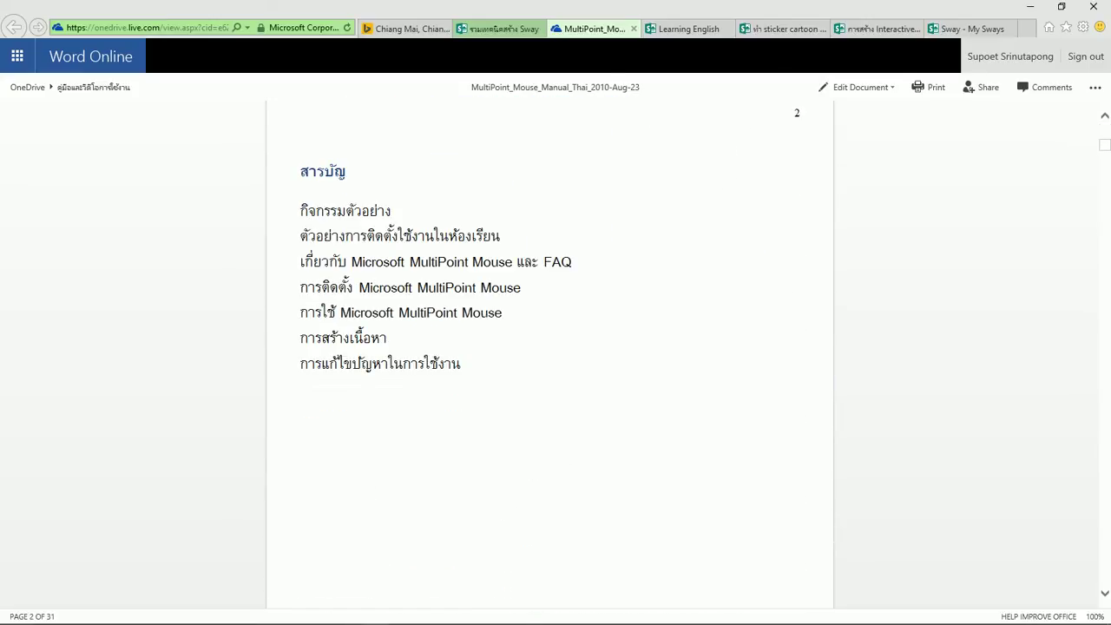
scroll(551, 358, up, 5)
scroll(551, 359, up, 5)
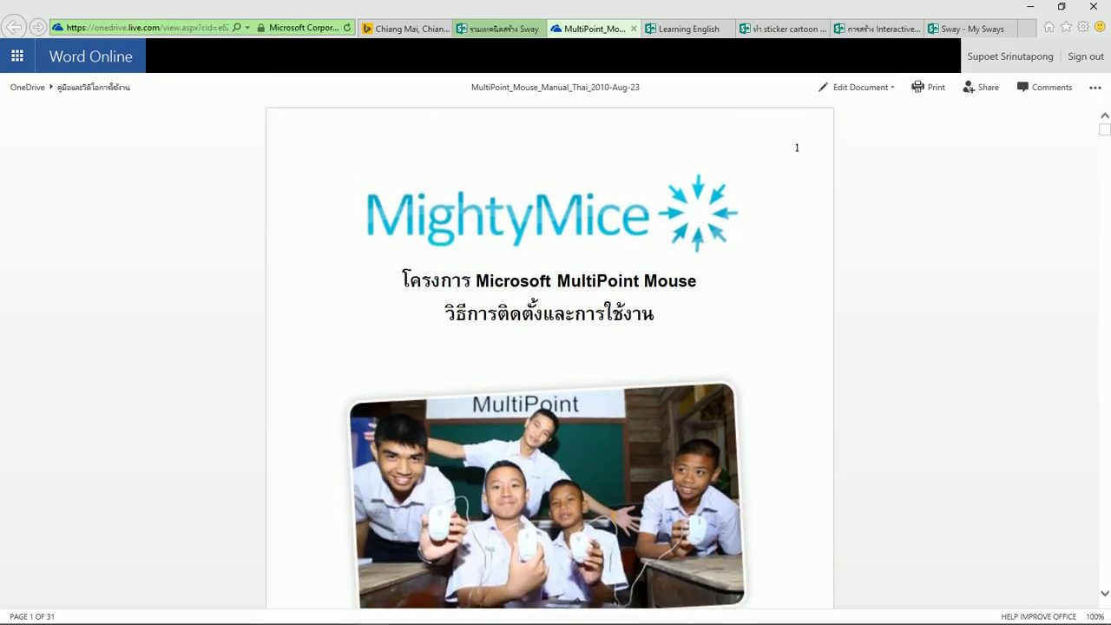
key(ctrl+w)
Step: Switch to the Learning English Sway, dismiss its embed code box, and close that tab
scroll(584, 348, down, 4)
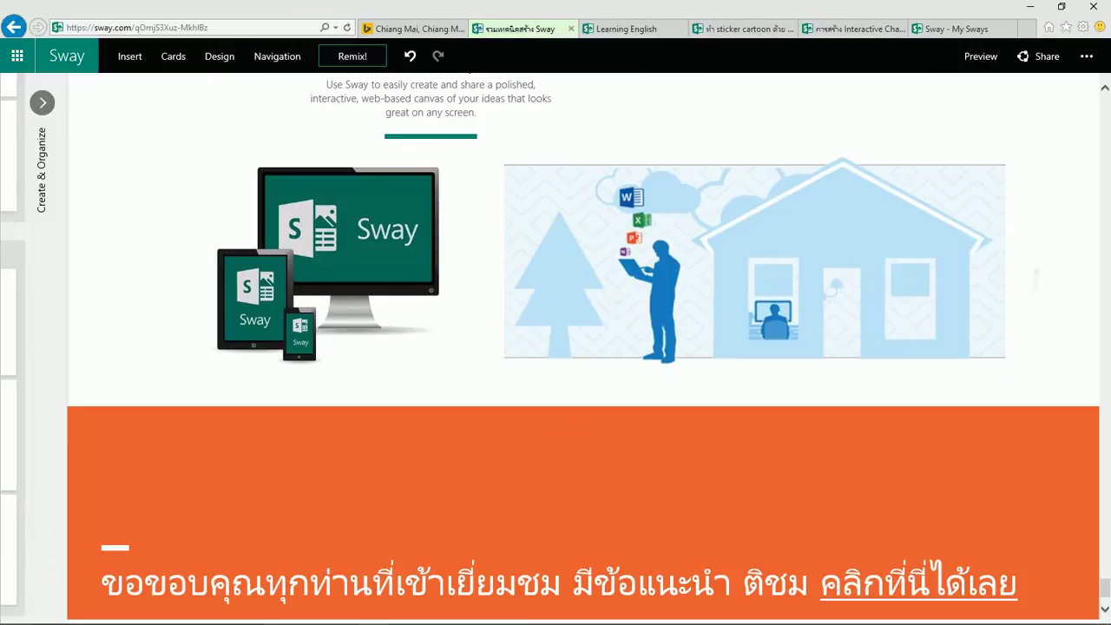
key(ctrl+Tab)
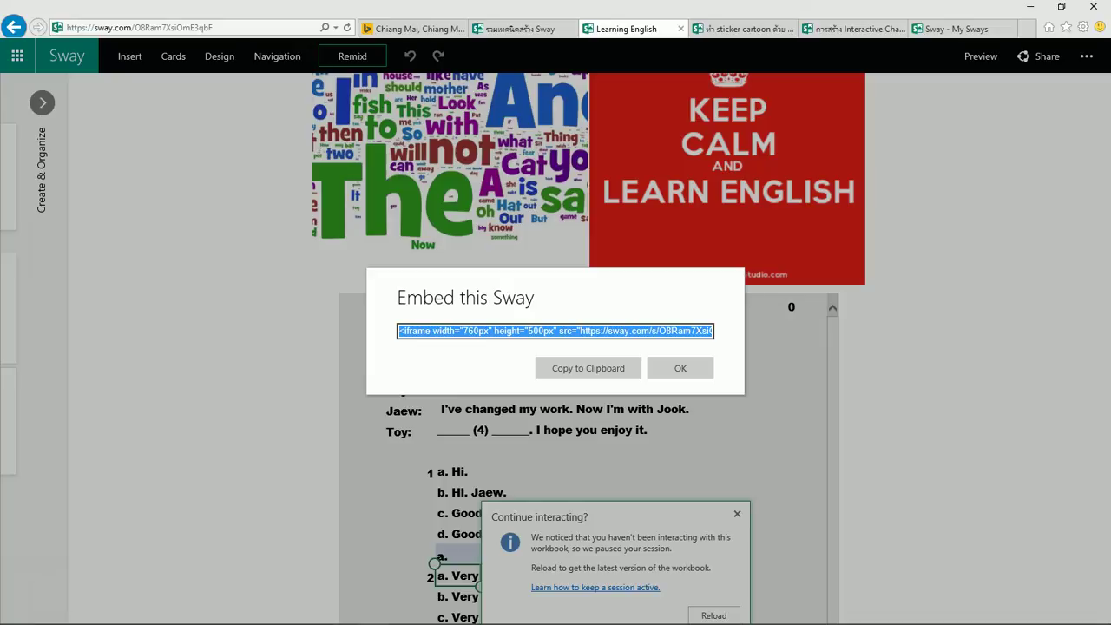
key(Return)
scroll(583, 348, down, 2)
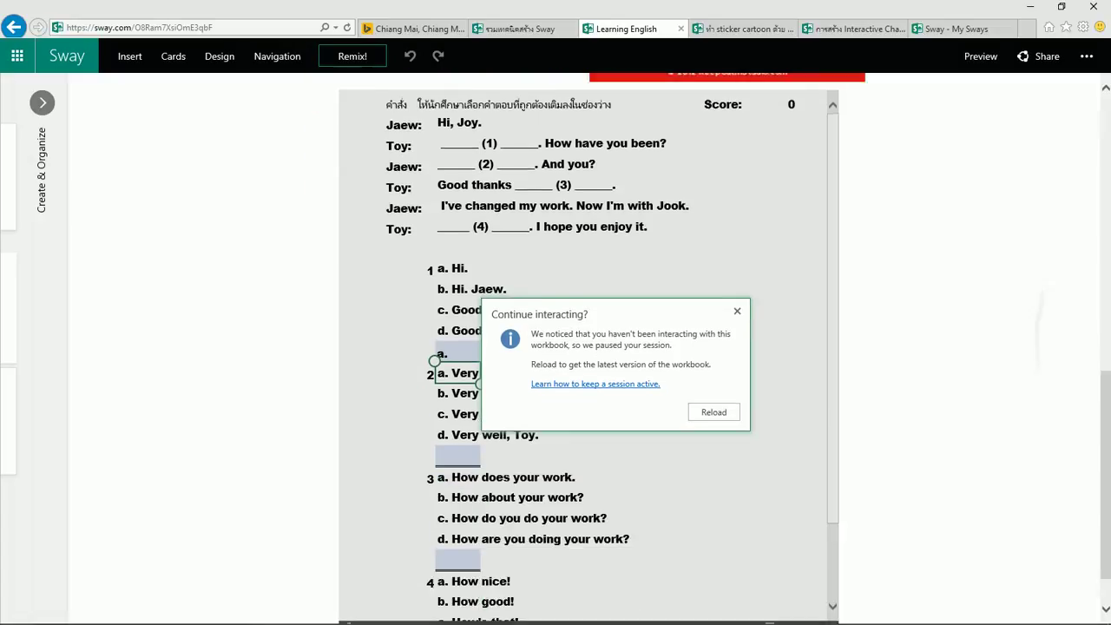
scroll(583, 347, up, 1)
scroll(583, 347, up, 4)
key(ctrl+w)
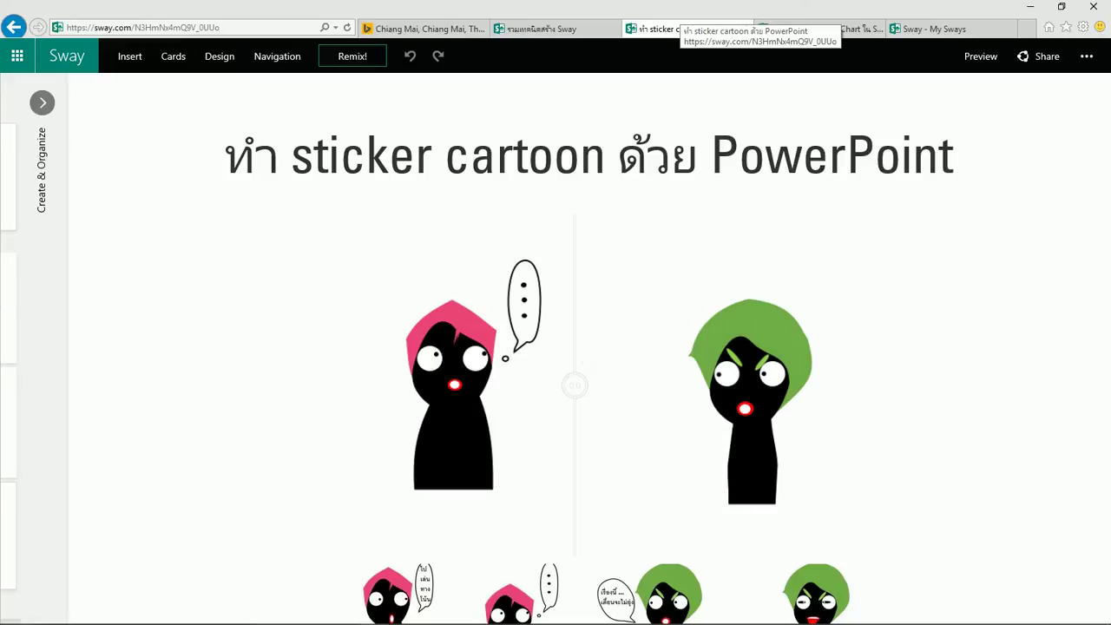
Step: Advance the sticker cartoon Sway's image slideshow by three pictures
scroll(855, 382, down, 5)
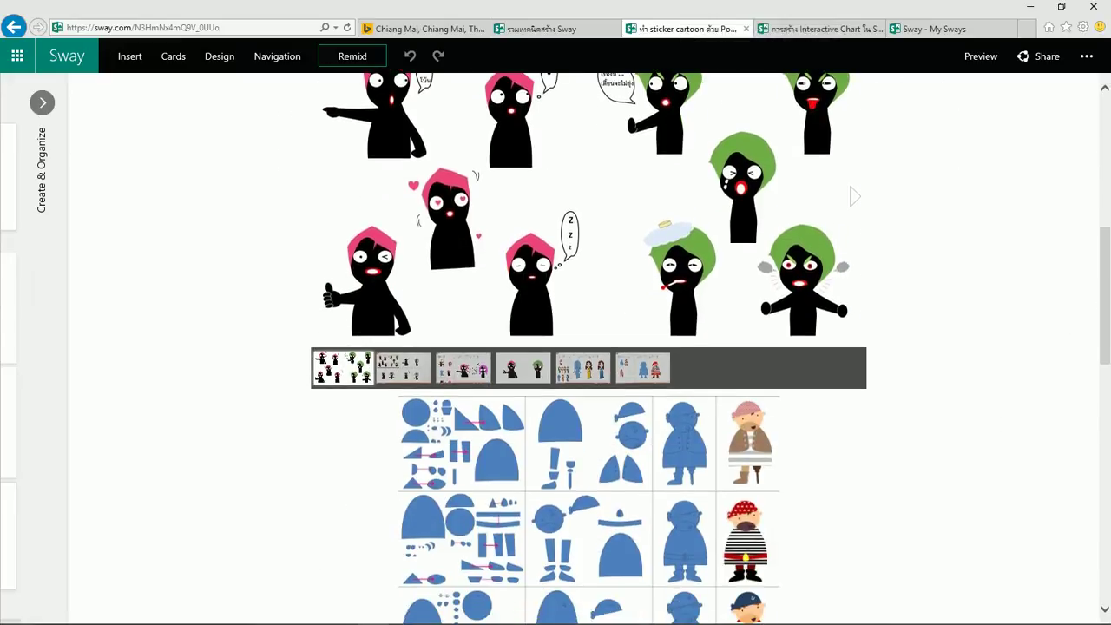
scroll(855, 399, up, 2)
click(854, 399)
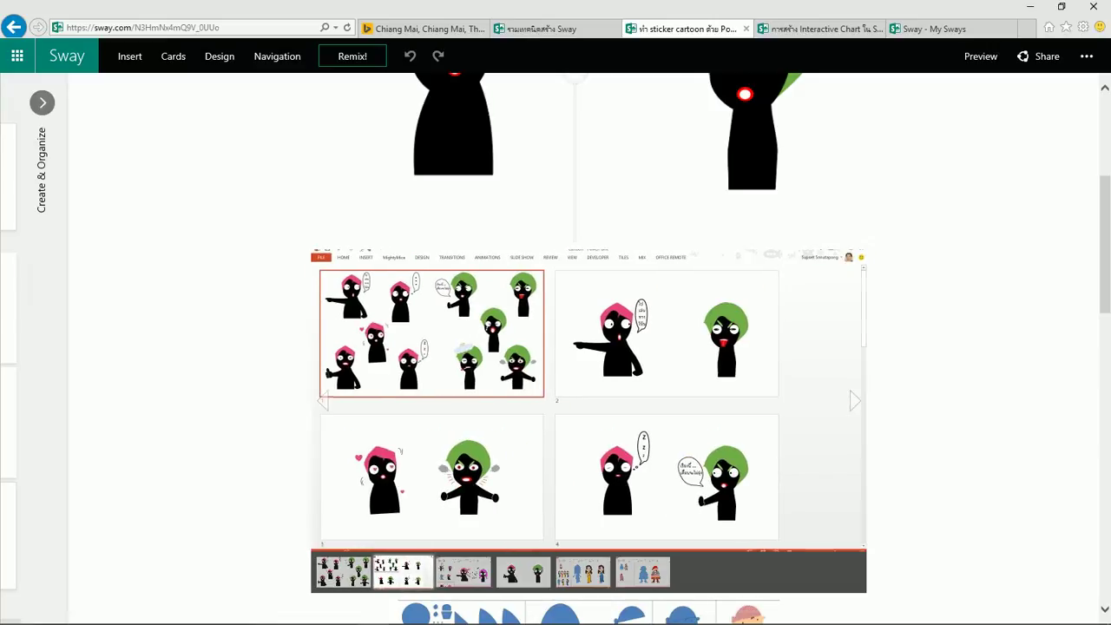
key(Right)
key(Right)
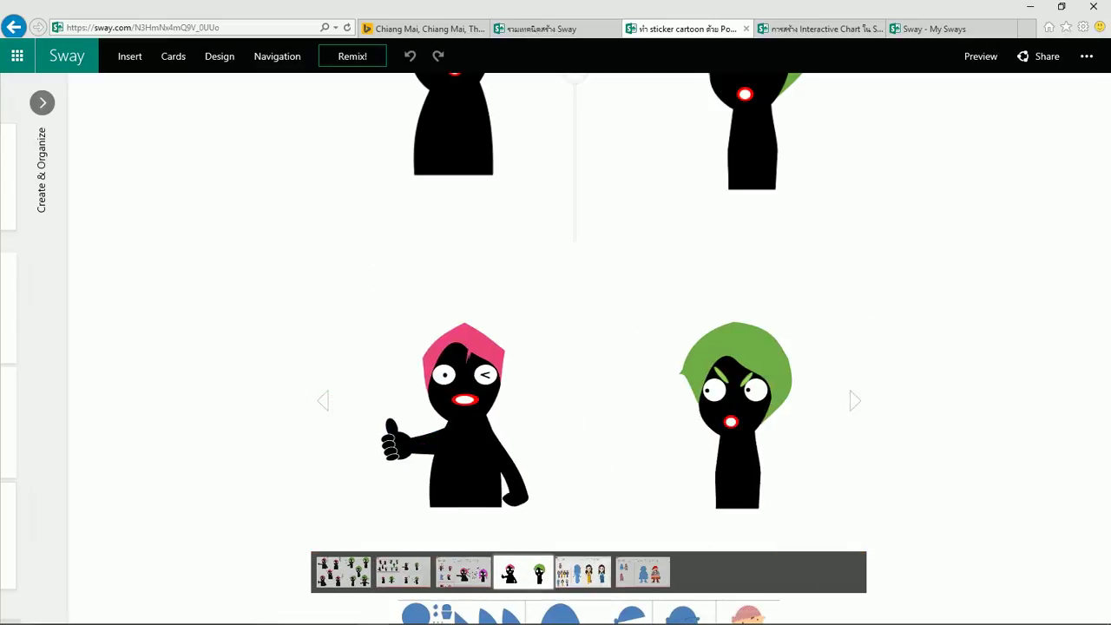
key(Right)
key(Right)
Step: Step through the cartoon carousel, then close the sticker cartoon tab
scroll(589, 347, down, 8)
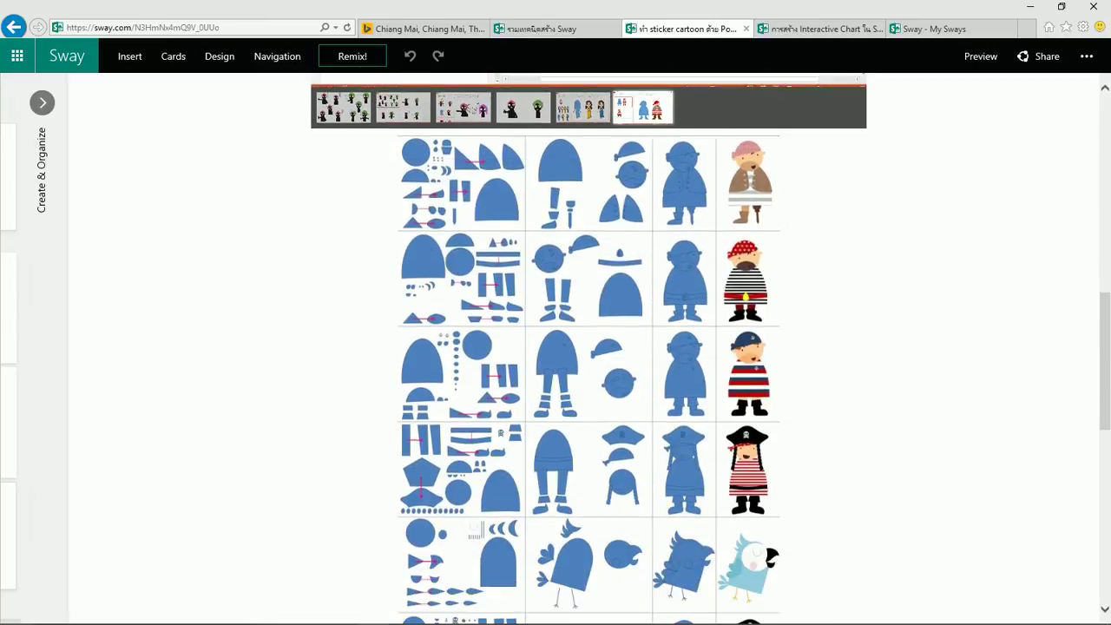
scroll(589, 347, down, 5)
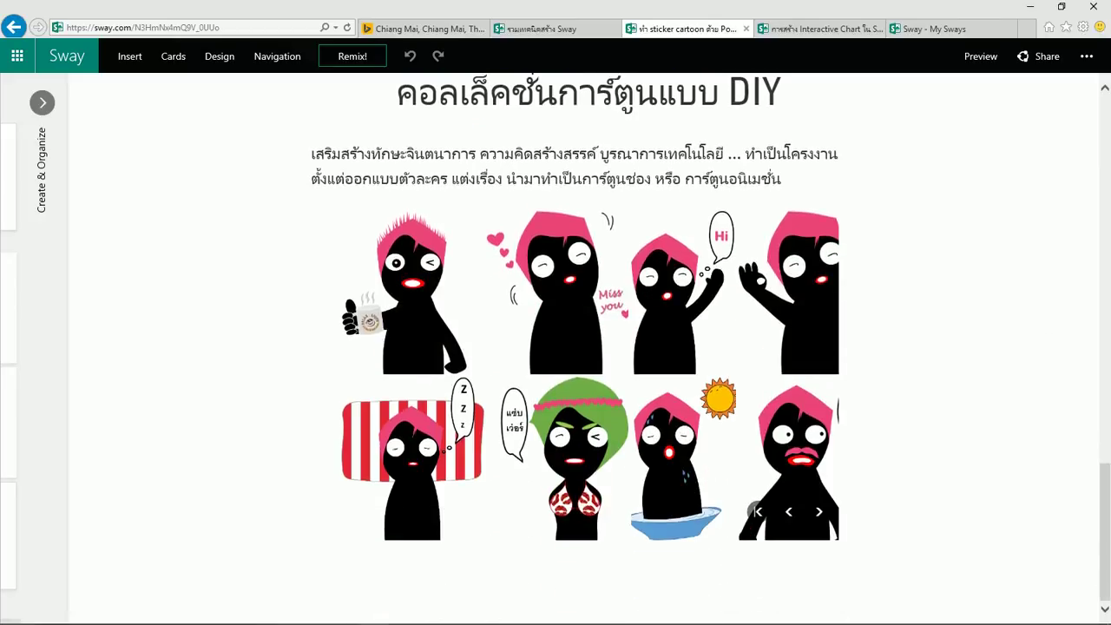
key(Right)
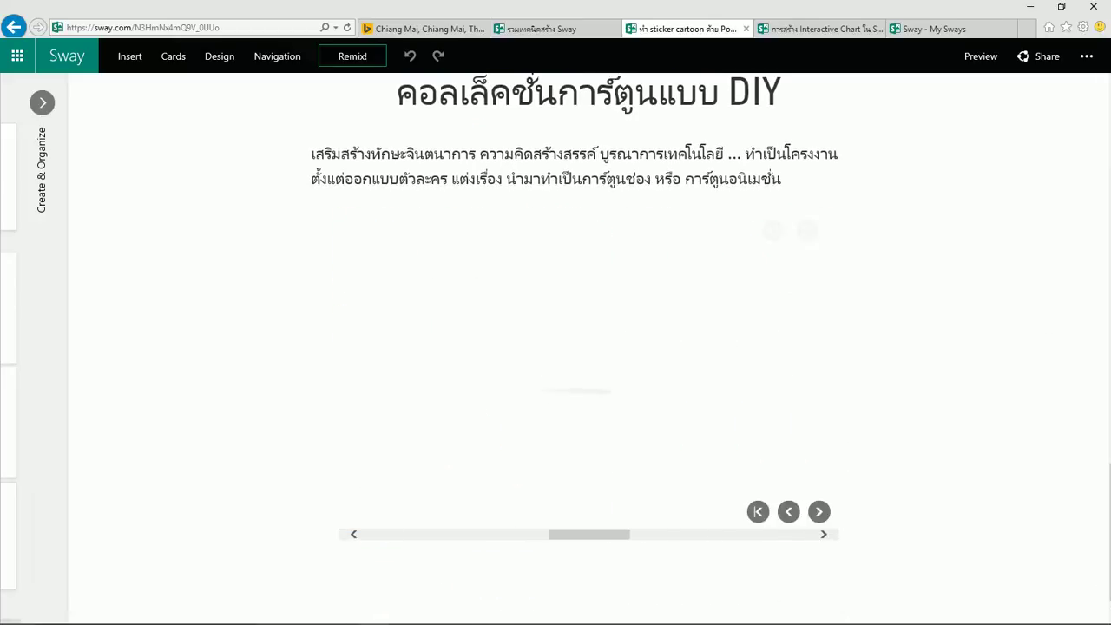
key(Home)
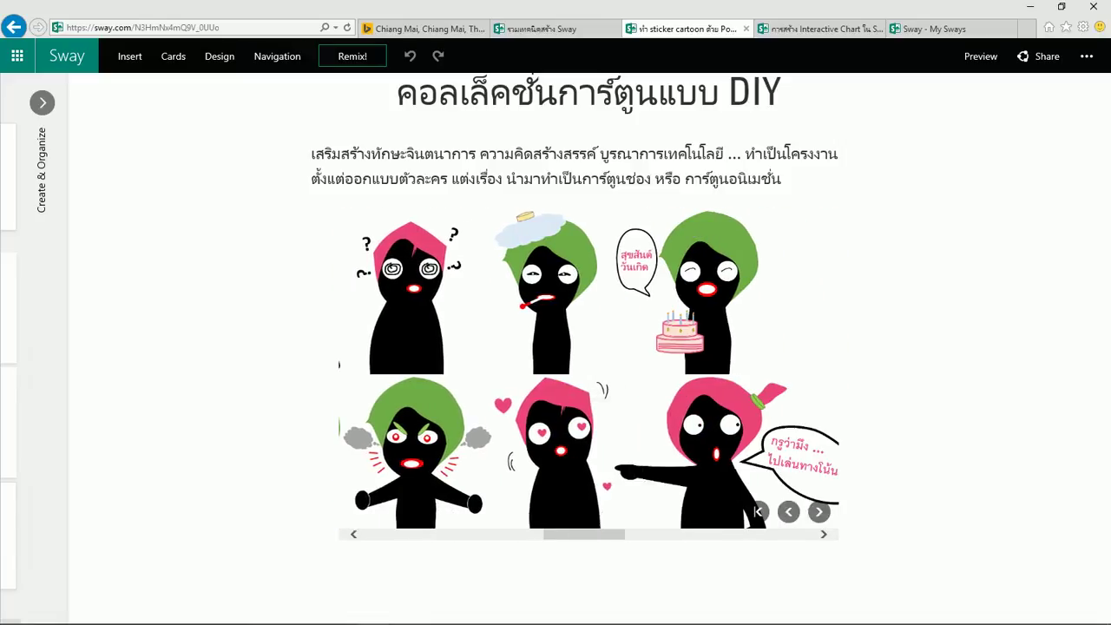
key(ctrl+w)
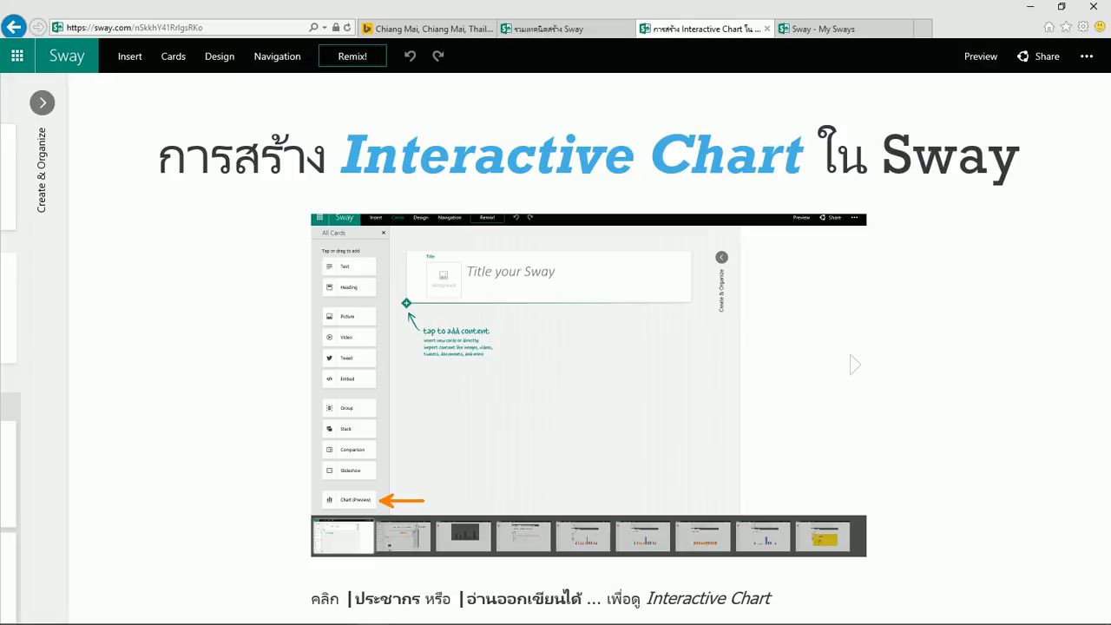
Step: Step through the tutorial images to the orange-only chart, then scroll to the ASEAN column chart
key(Right)
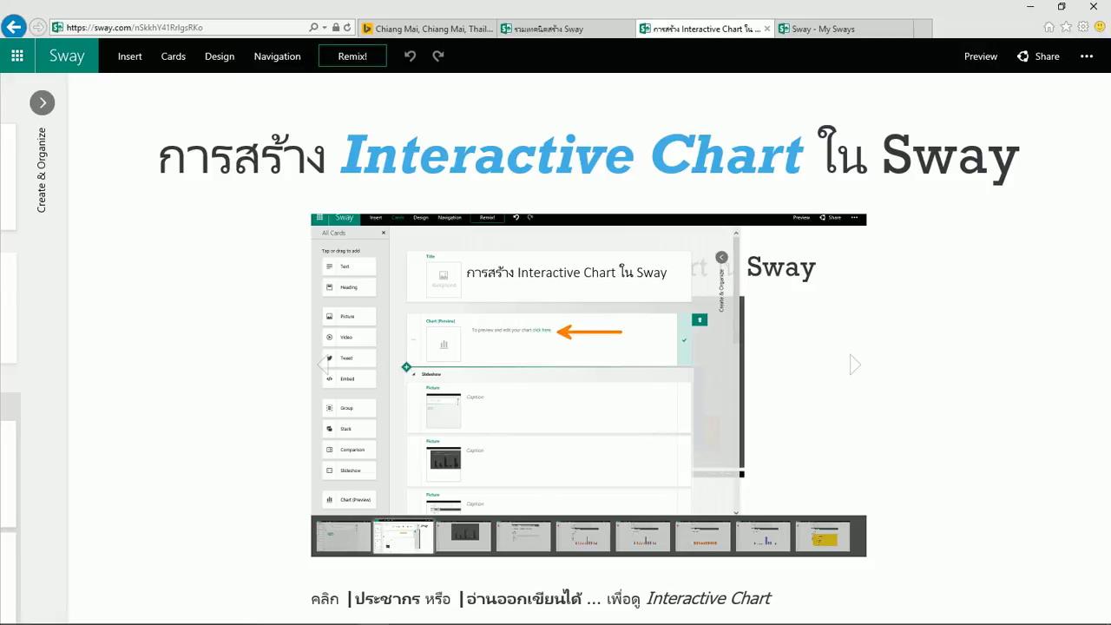
key(Right)
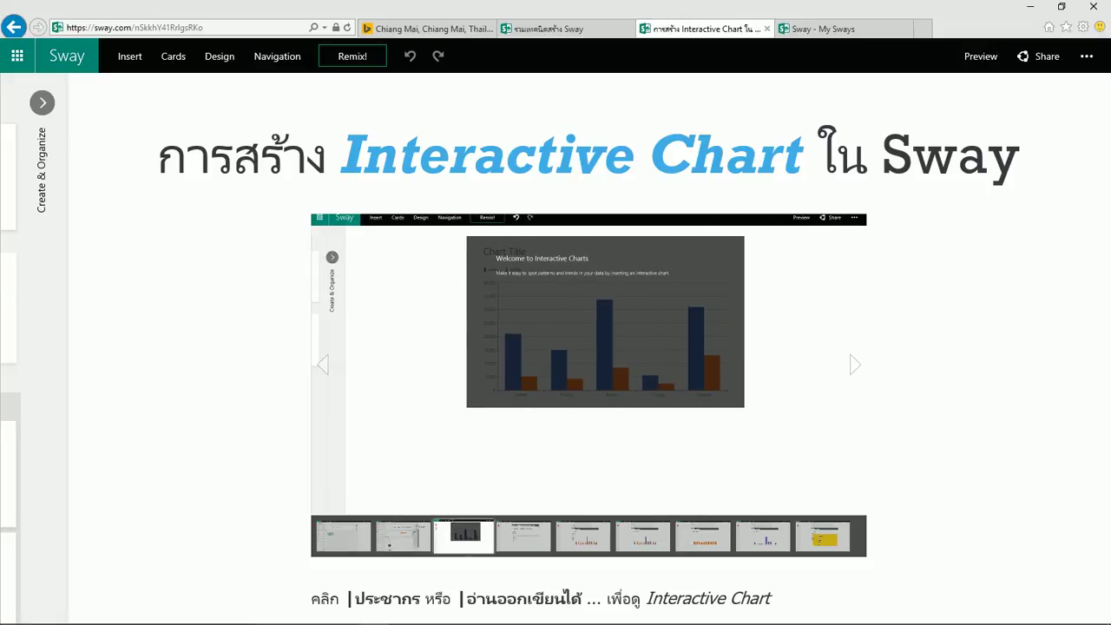
key(Right)
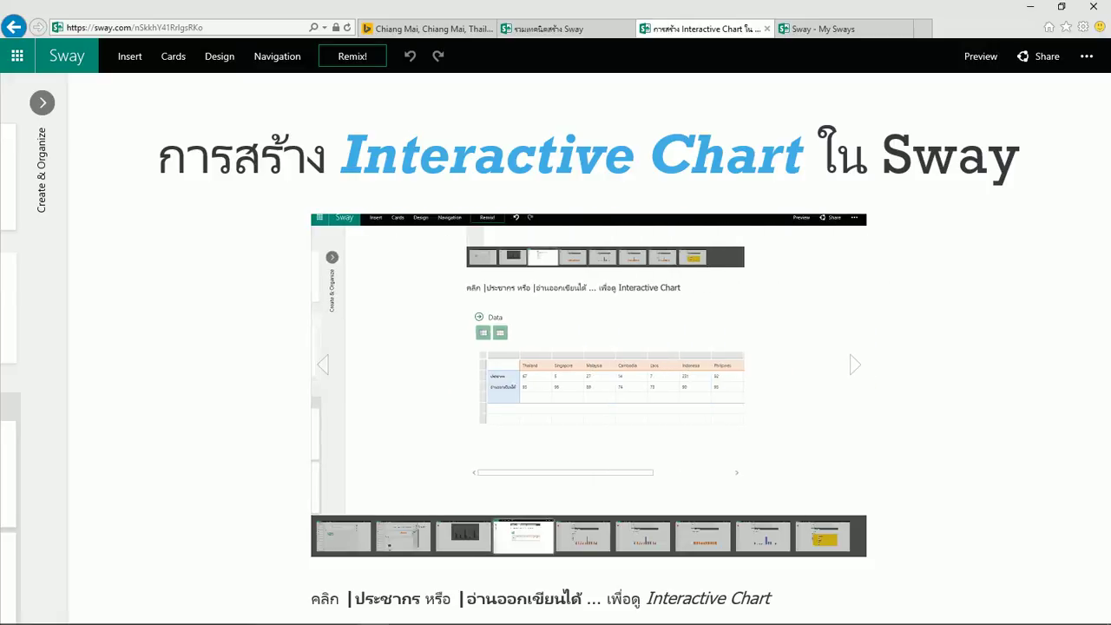
key(Right)
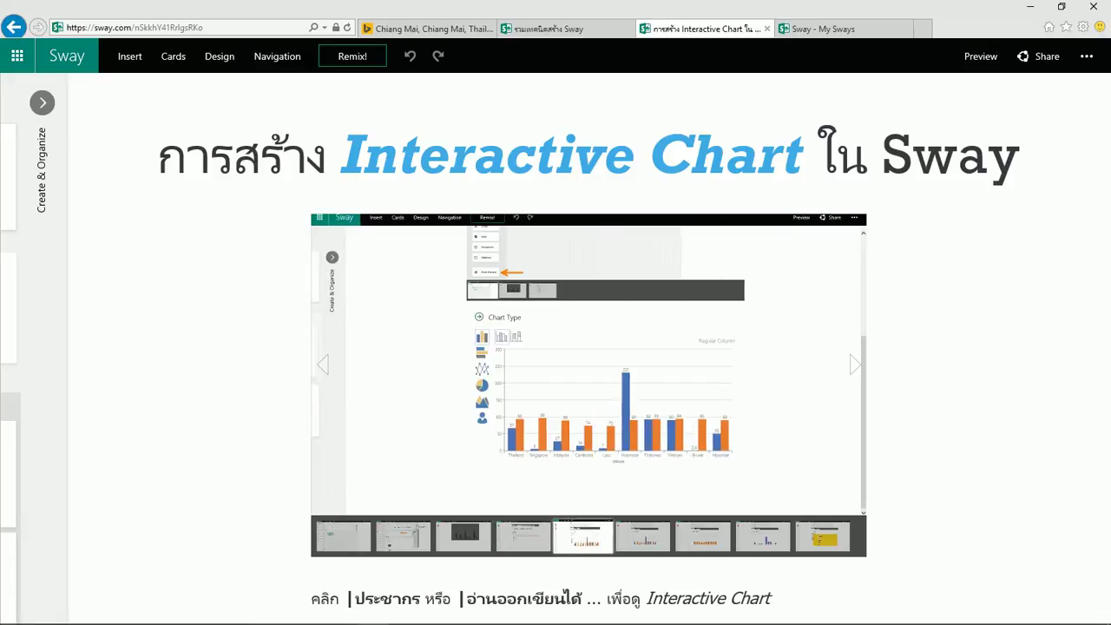
key(Right)
key(Right)
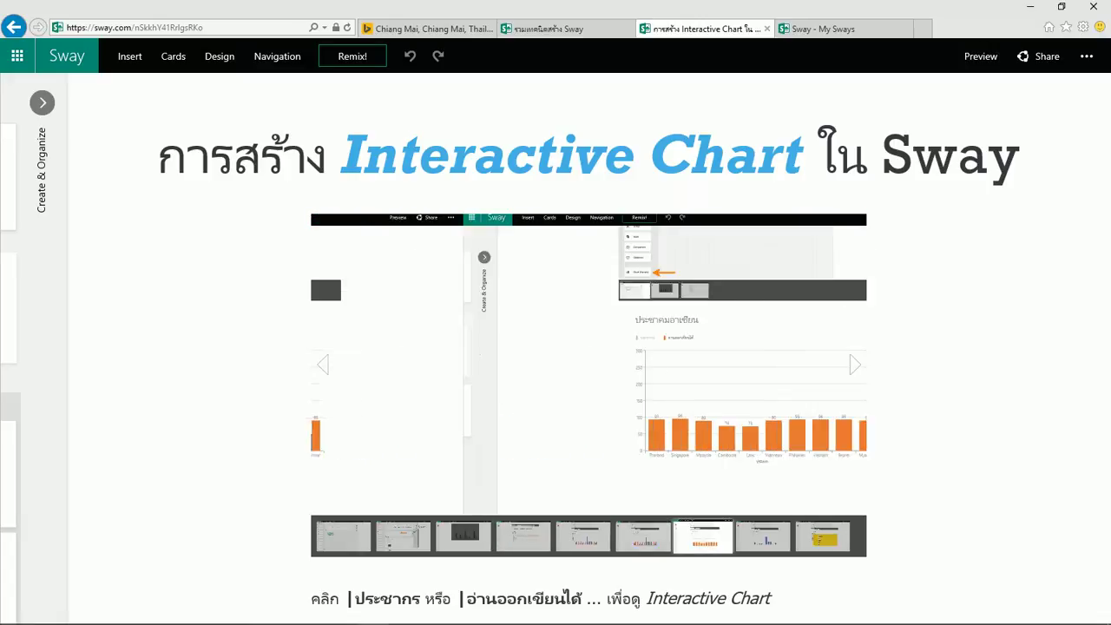
key(Right)
key(Right)
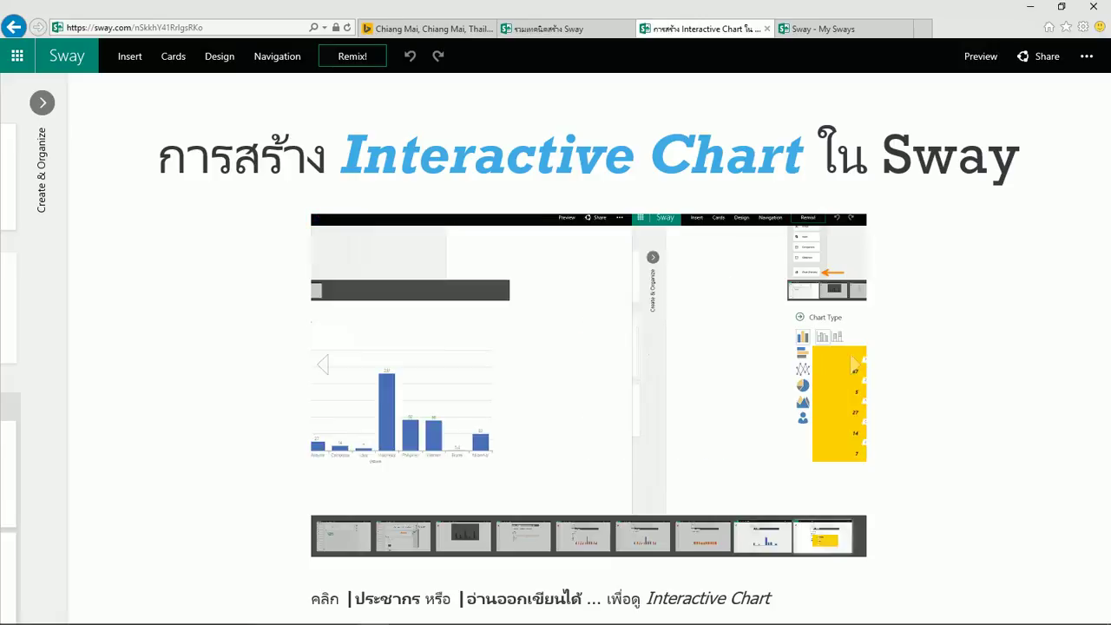
scroll(555, 348, down, 5)
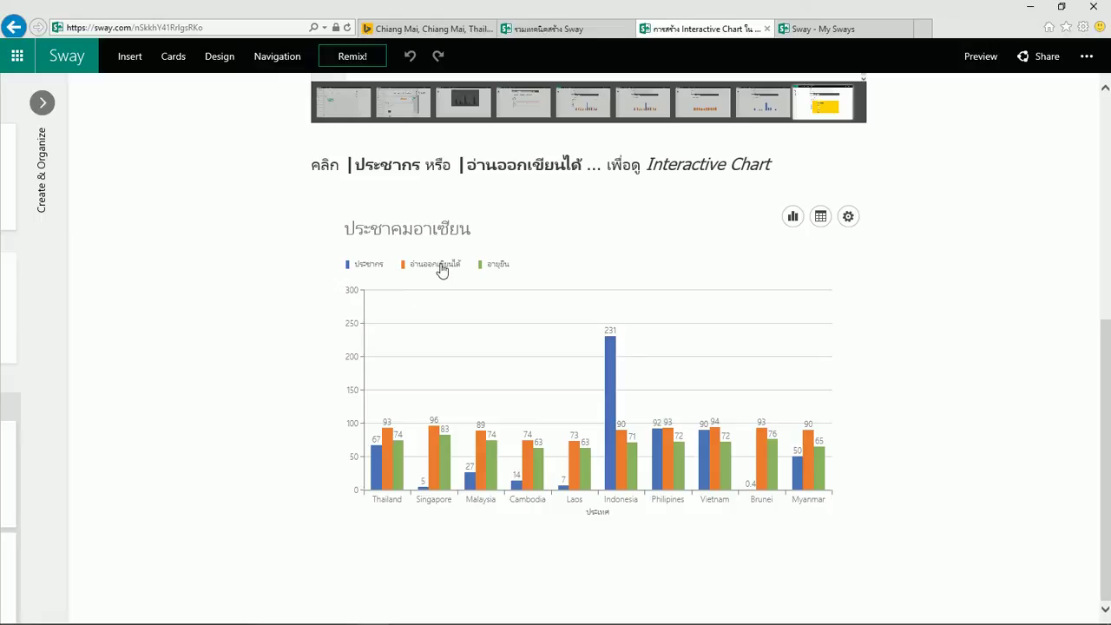
Step: Toggle the อายุยืน and อ่านออกเขียนได้ series off and back on from the chart legend
click(496, 267)
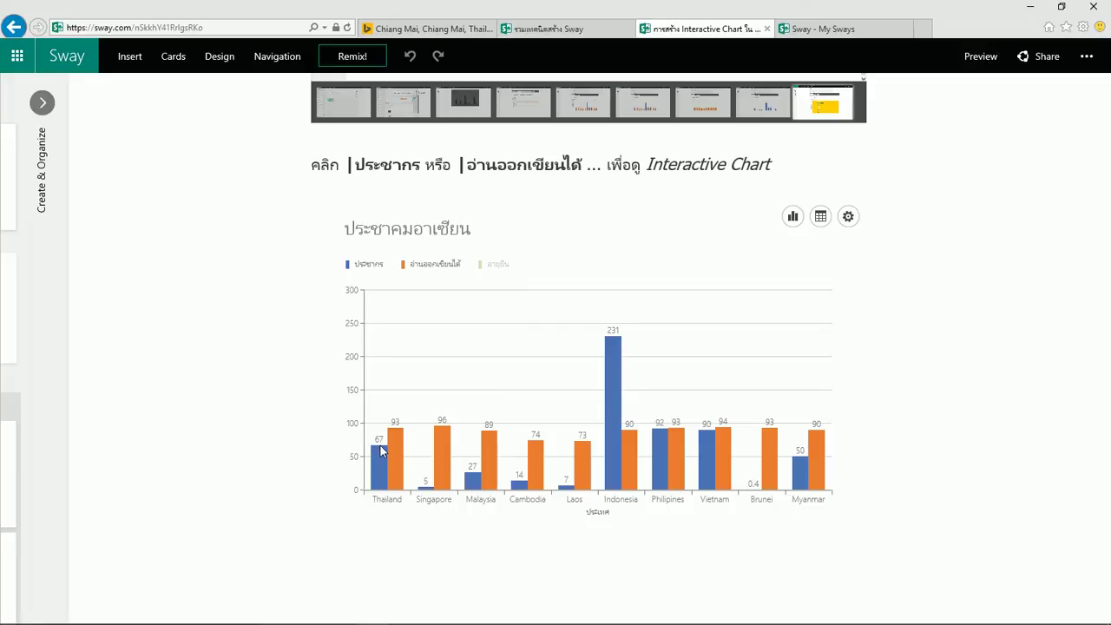
mouse_move(394, 434)
click(449, 267)
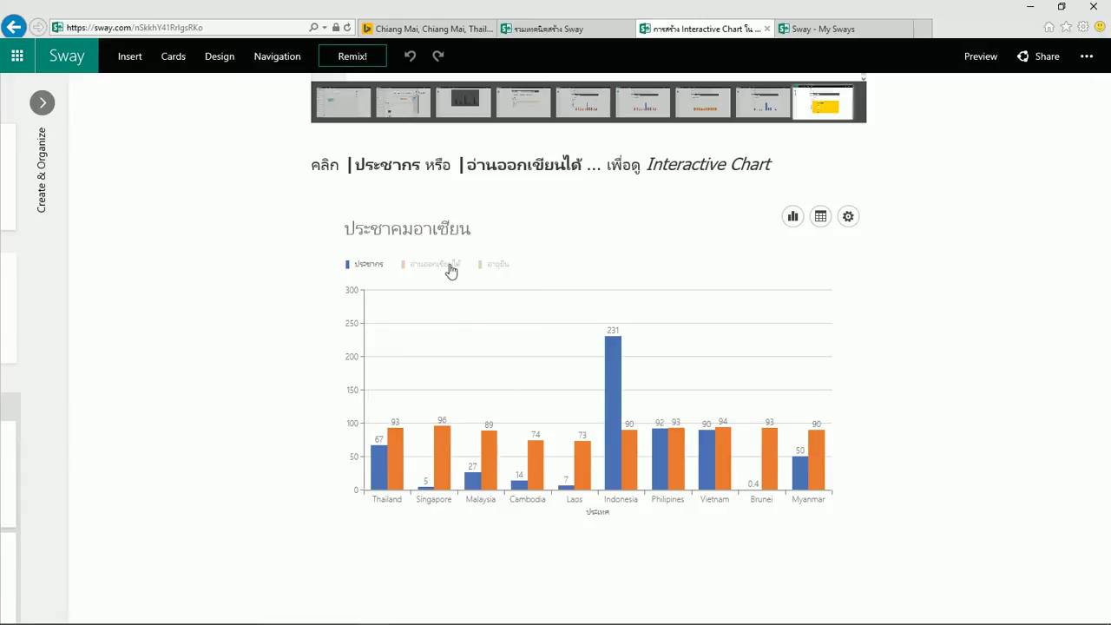
click(497, 268)
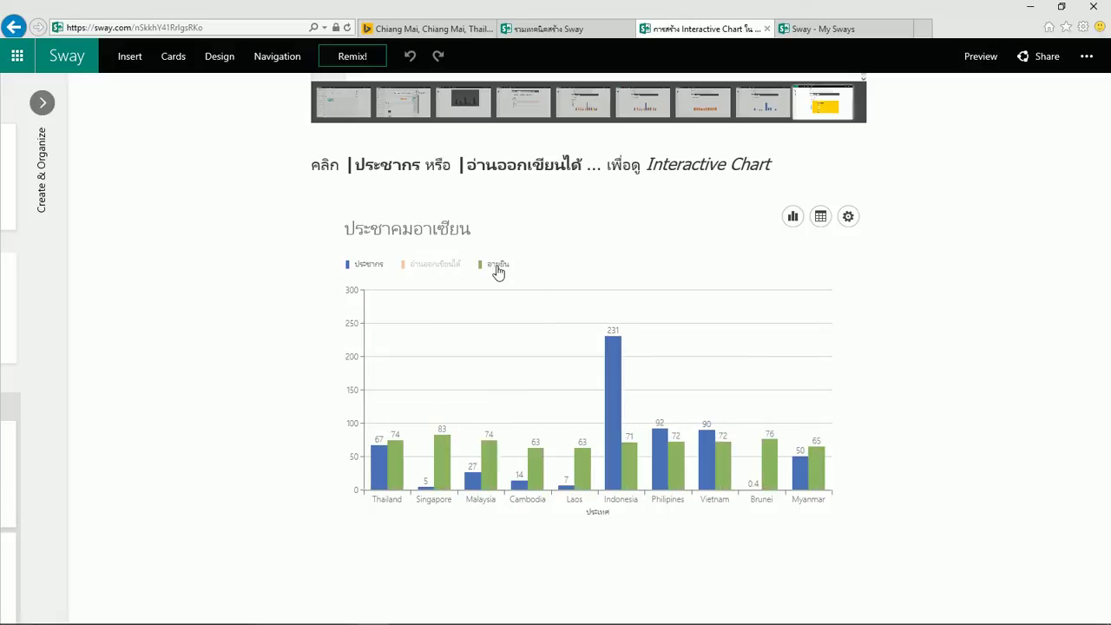
mouse_move(378, 460)
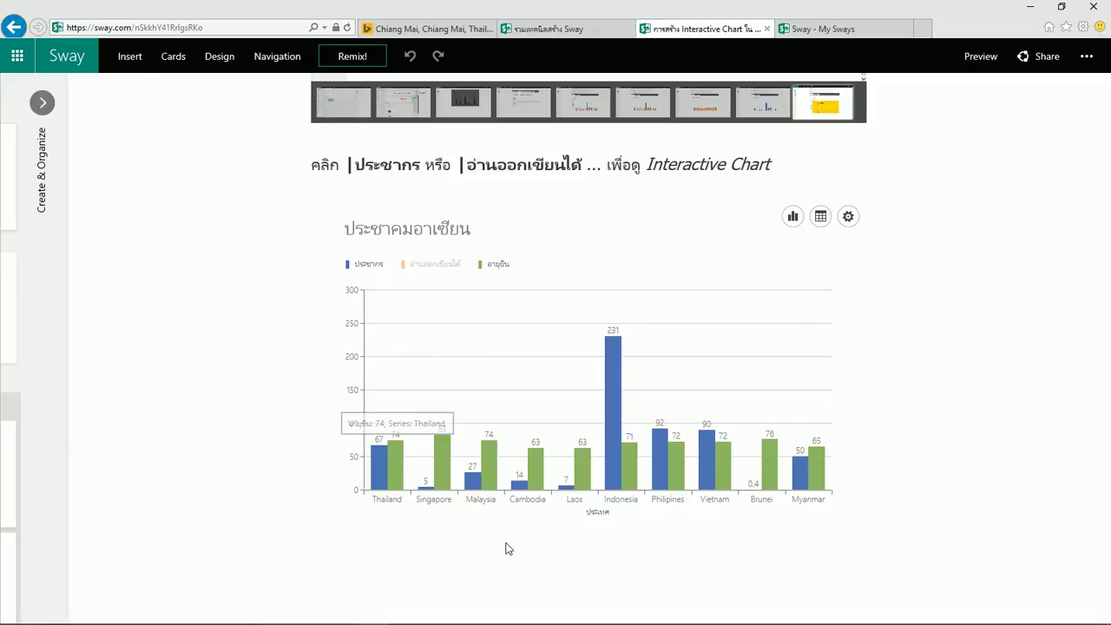
mouse_move(616, 381)
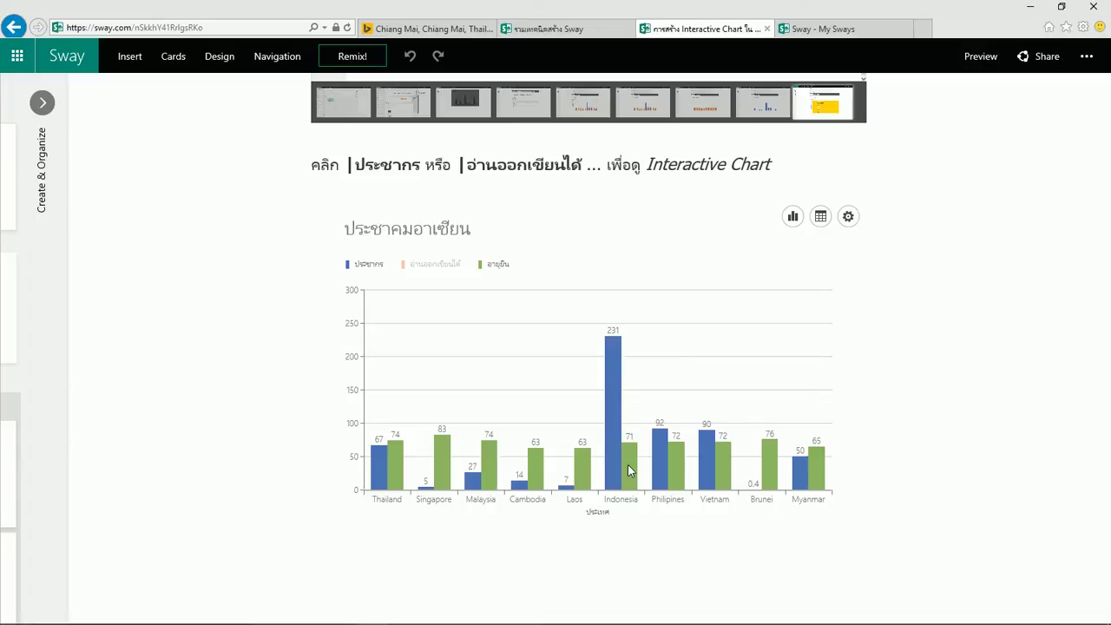
mouse_move(630, 471)
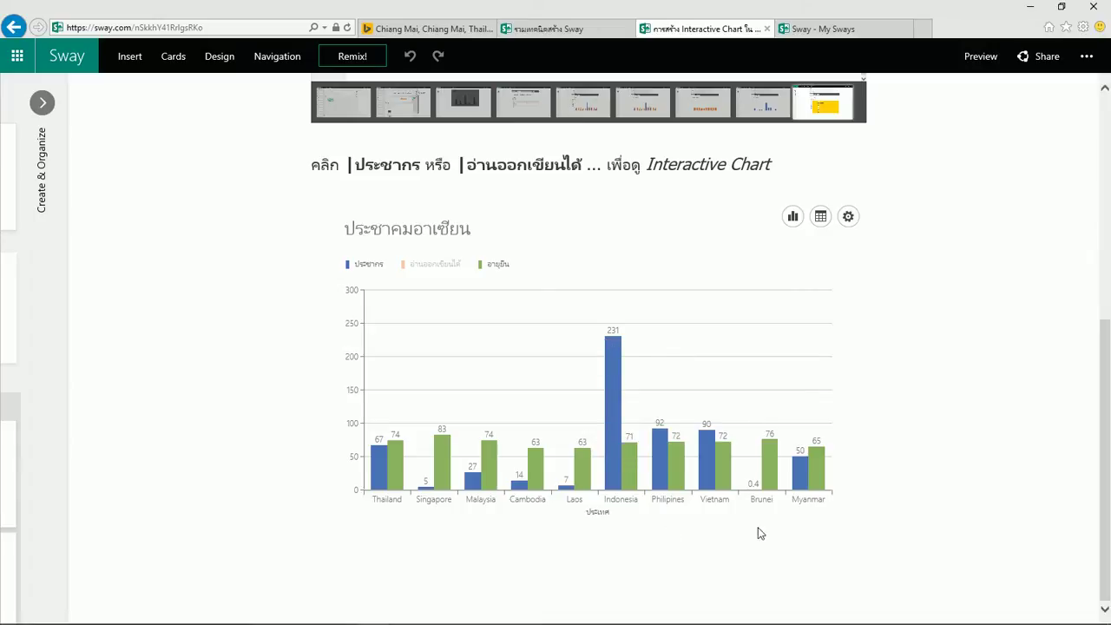
click(438, 267)
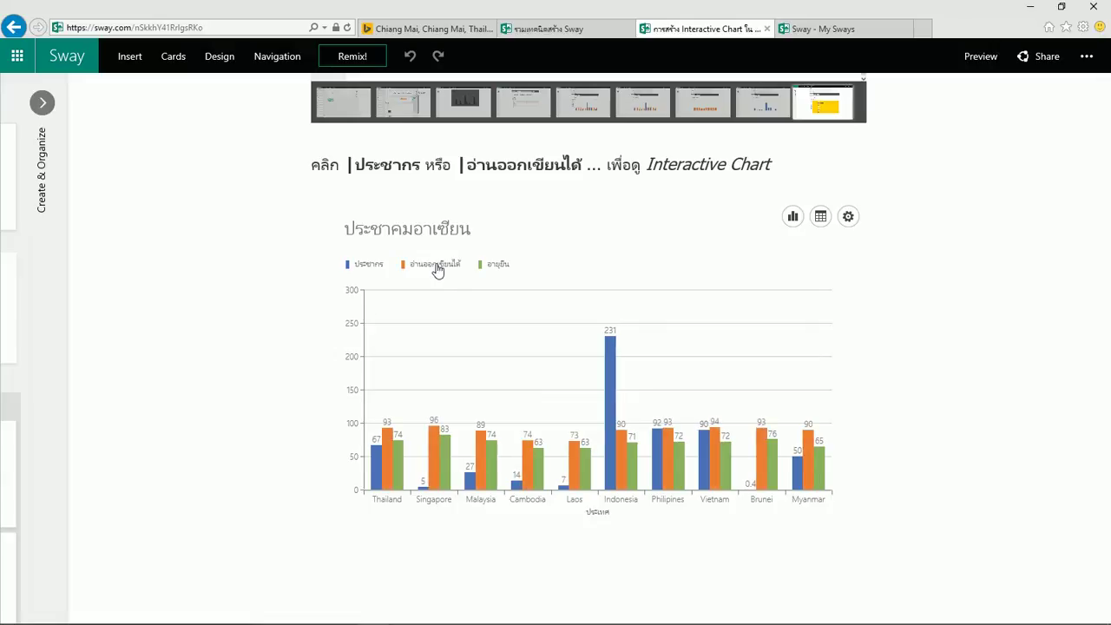
click(496, 271)
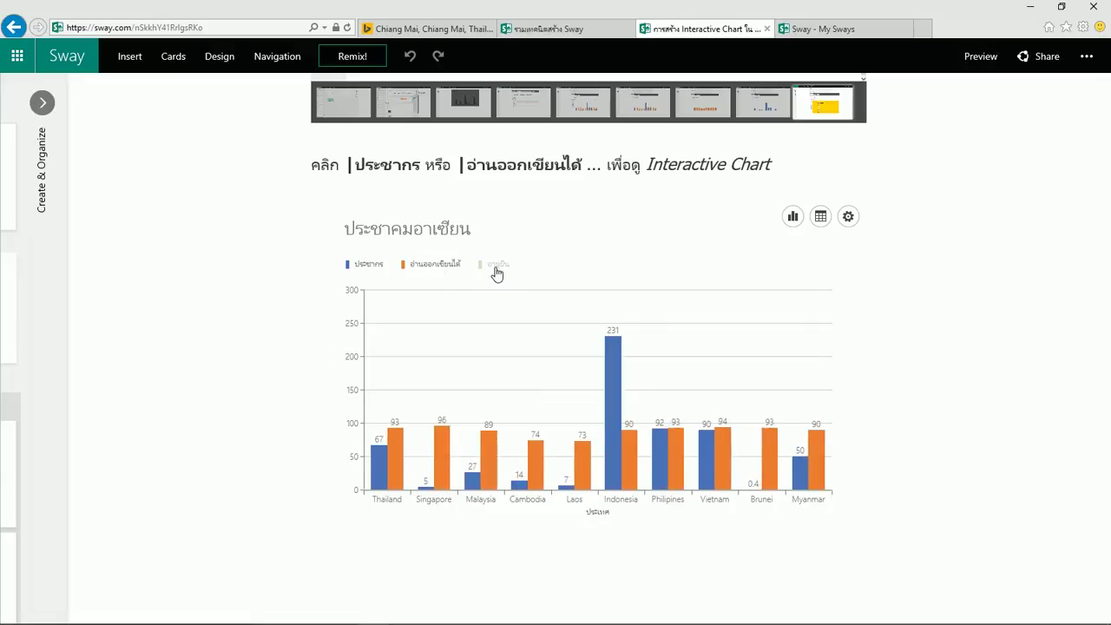
click(497, 271)
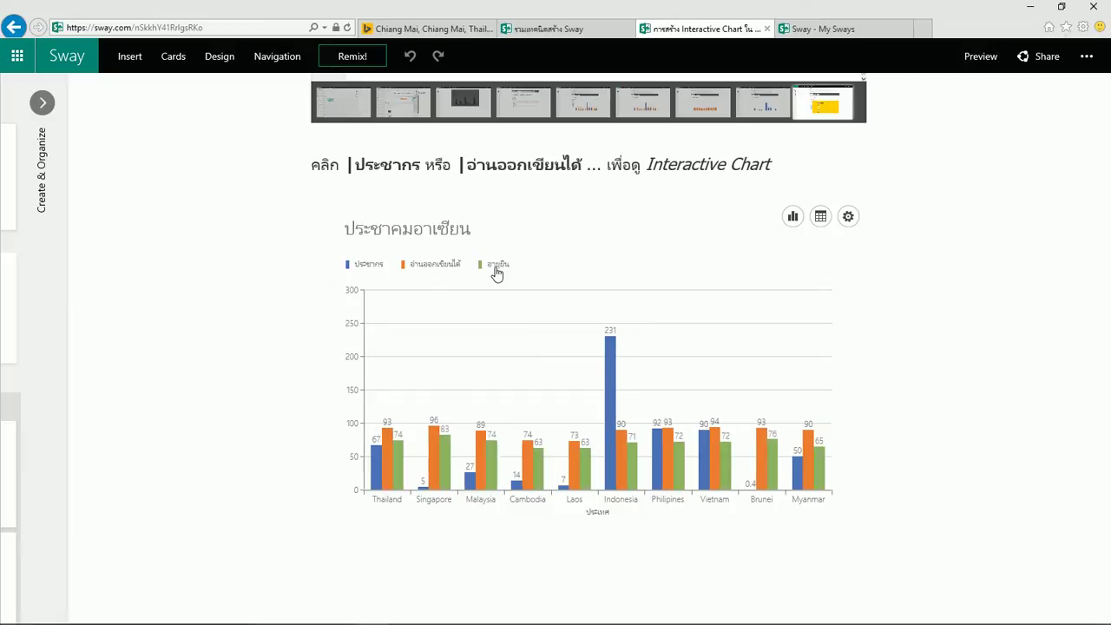
Step: View the chart's data table, return, hide the ประชากร series, and show chart type options
click(820, 217)
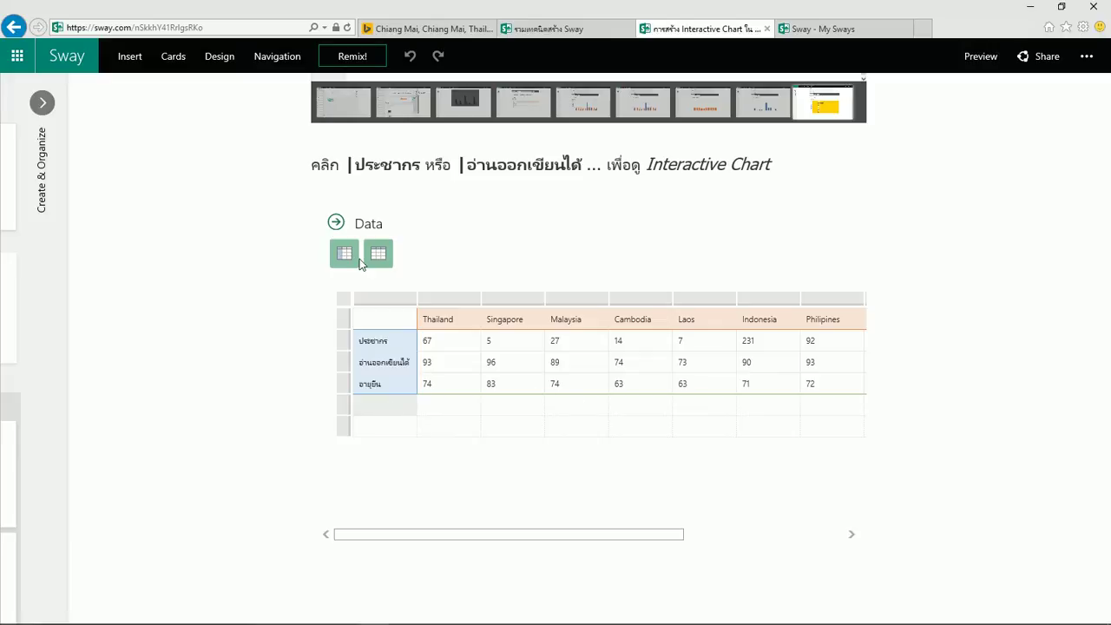
click(337, 223)
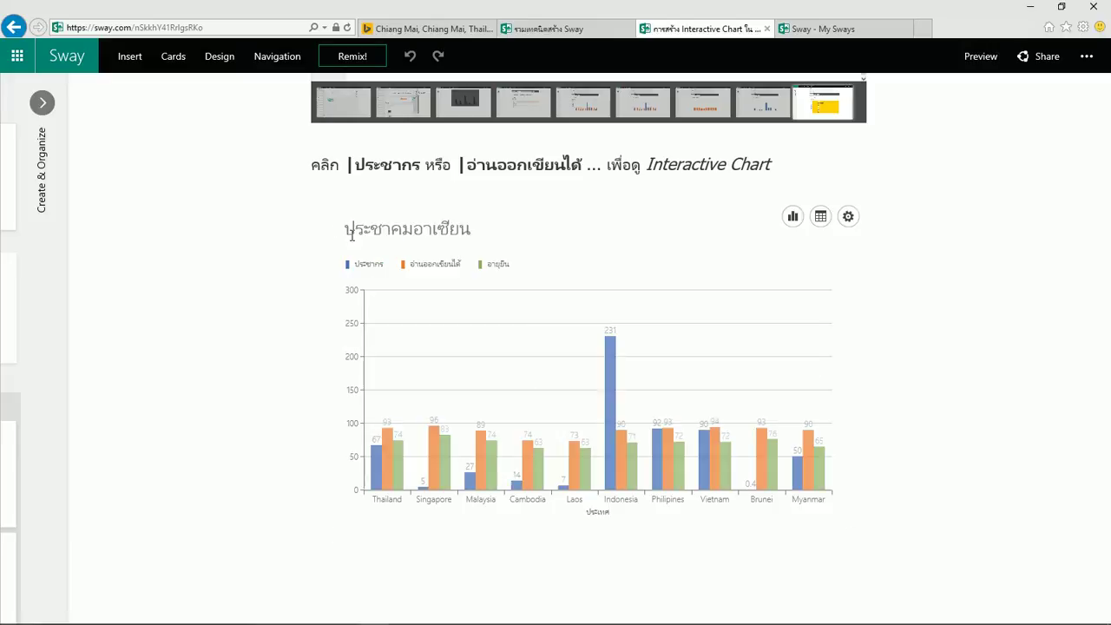
click(370, 267)
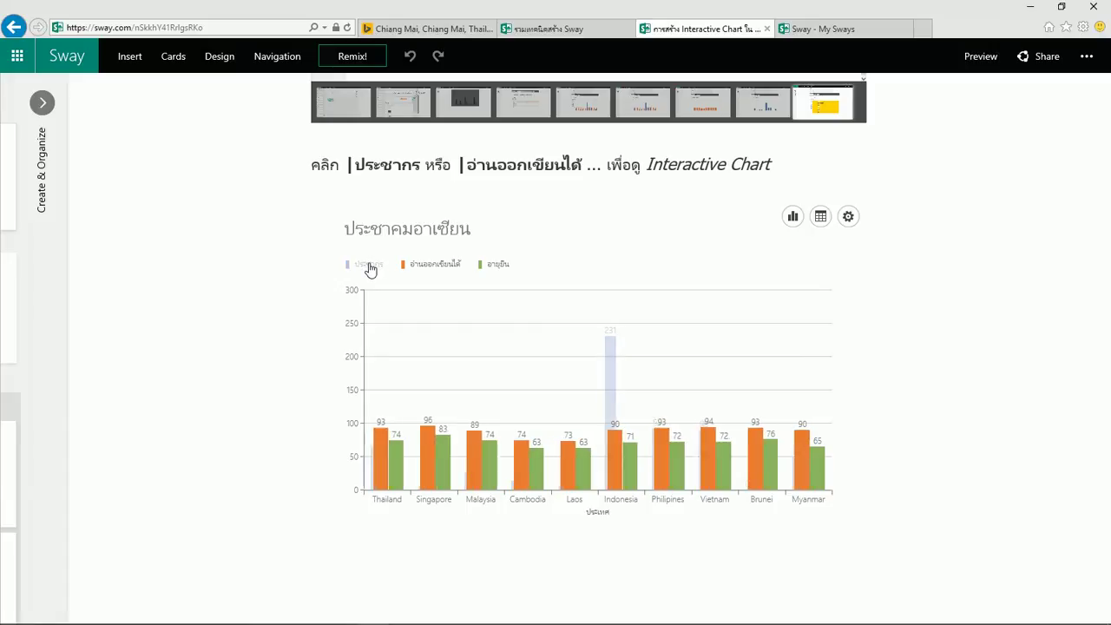
click(794, 219)
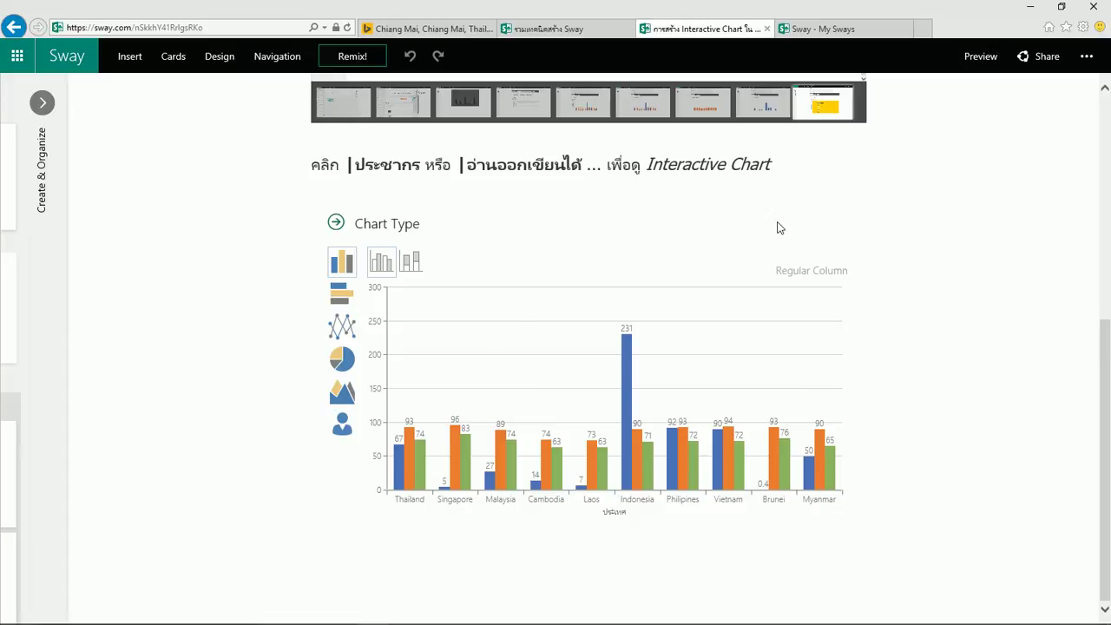
Step: Review the chart once more and close the Interactive Chart tab
scroll(779, 227, up, 3)
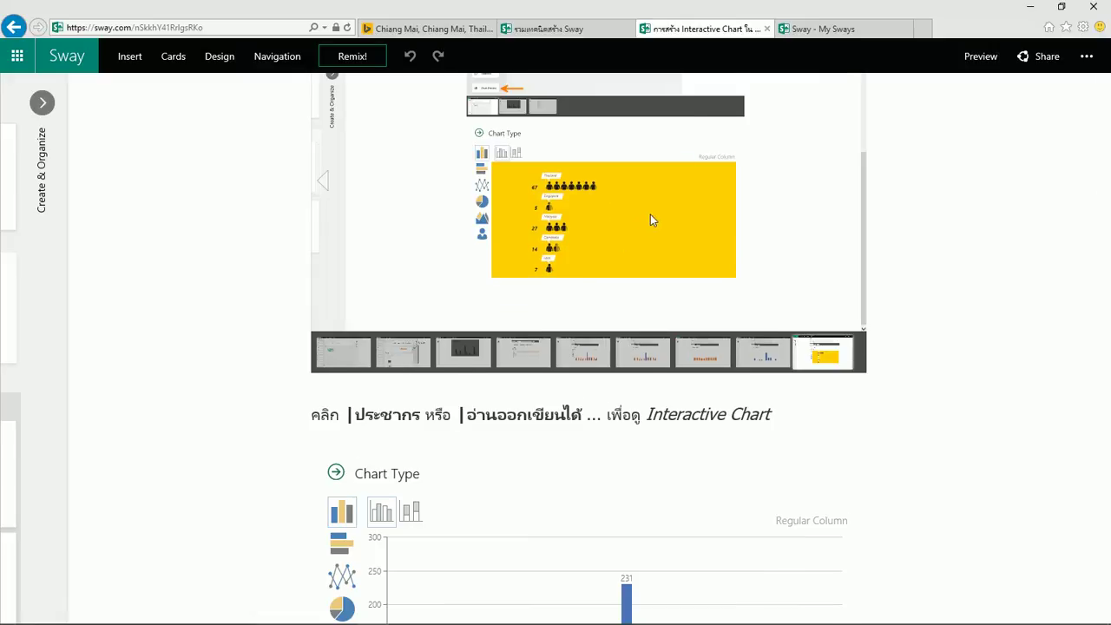
scroll(652, 220, down, 2)
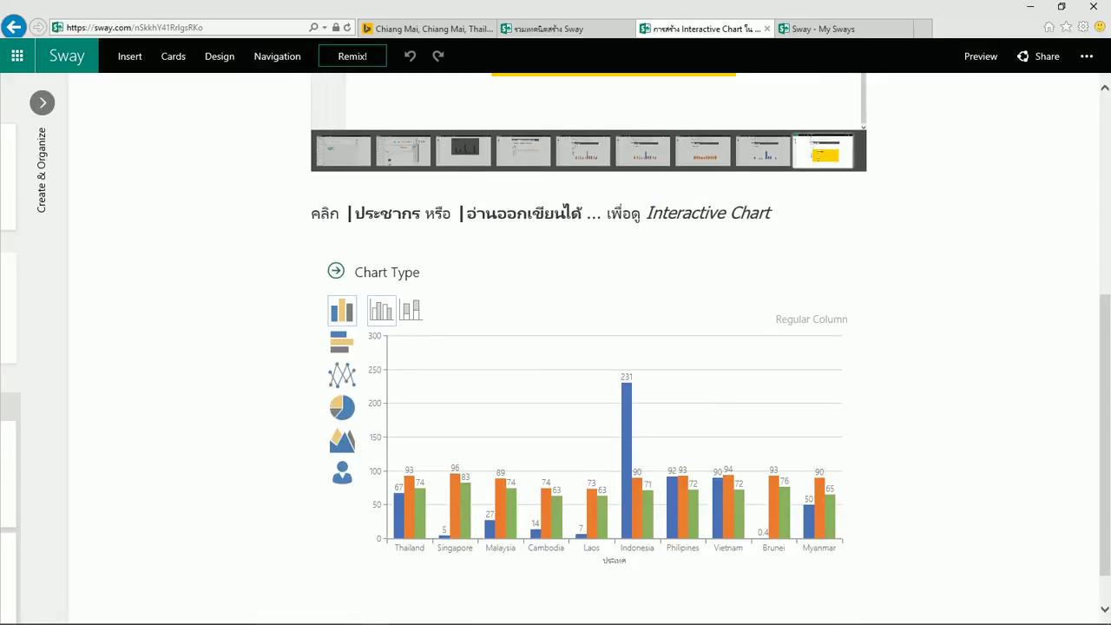
key(ctrl+w)
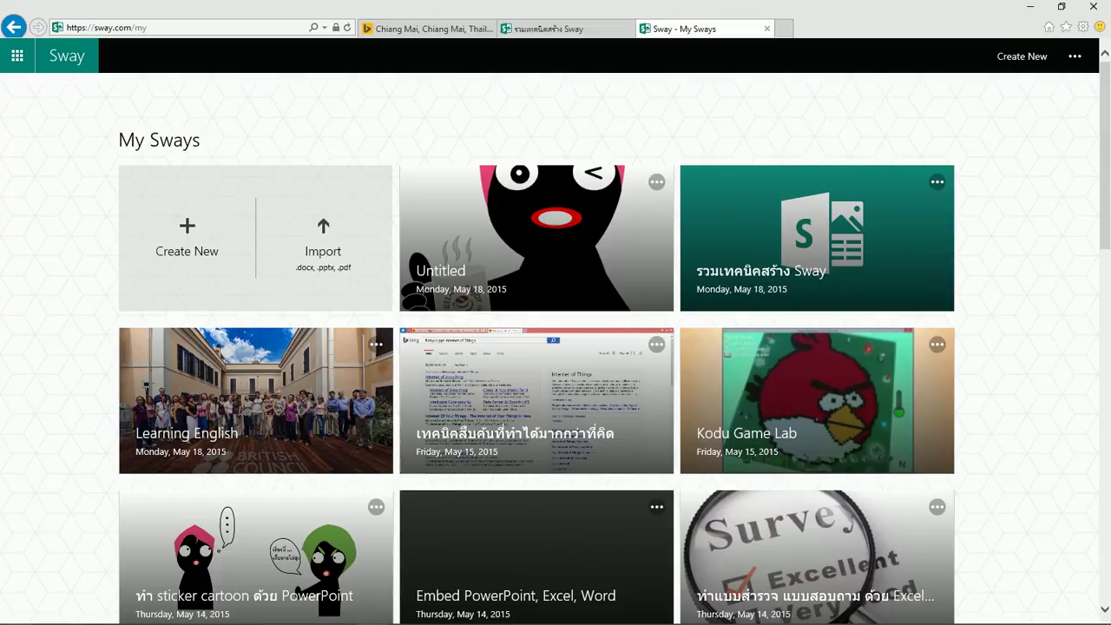
Step: Check the Untitled Sway's options, then return to the รวมเทคนิคสร้าง Sway editor
click(657, 186)
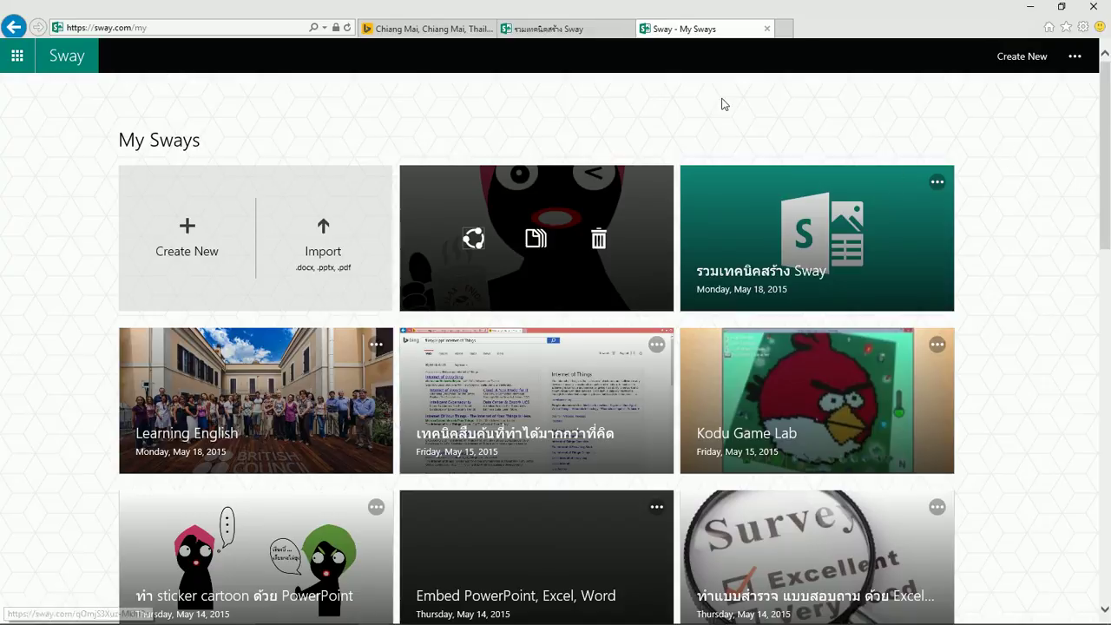
click(547, 31)
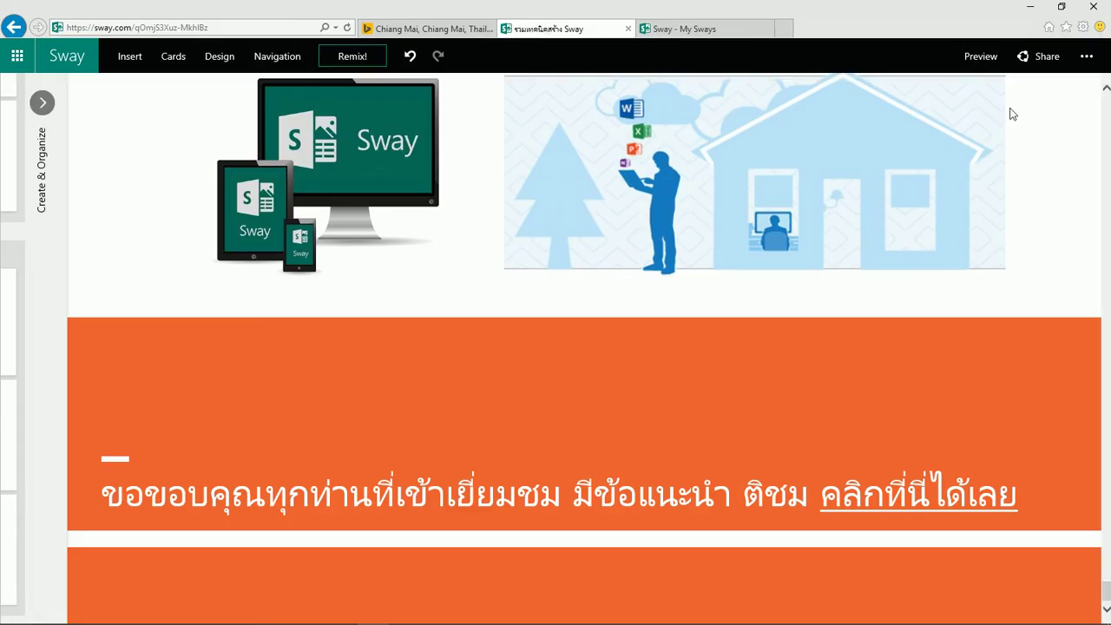
Step: Look at the Sway's shareable link and its embed code, closing each dialog
click(1045, 61)
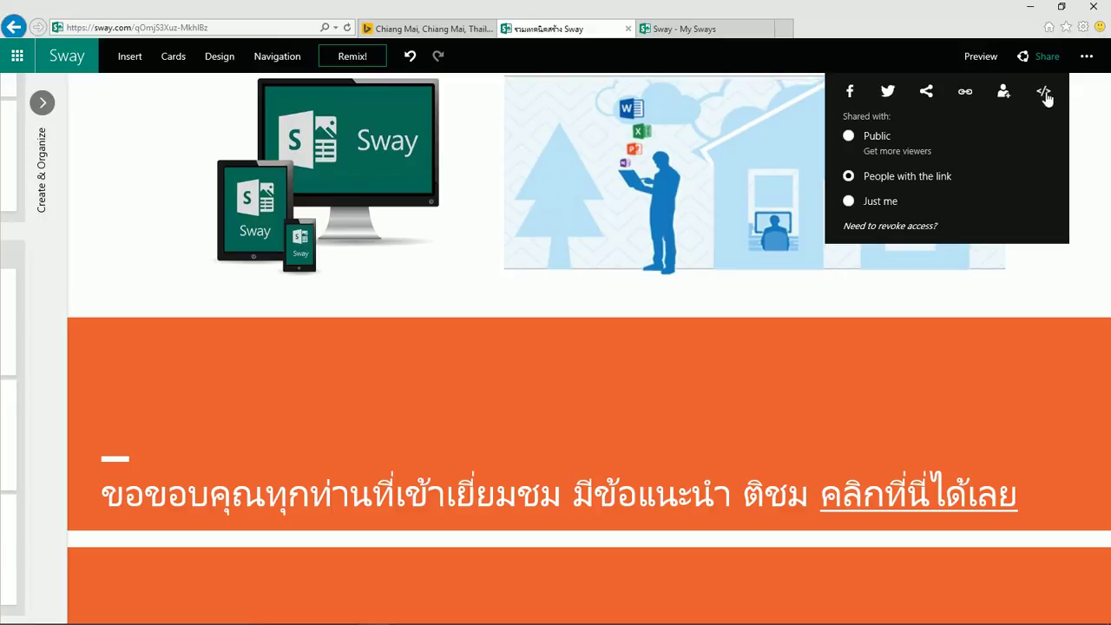
click(966, 93)
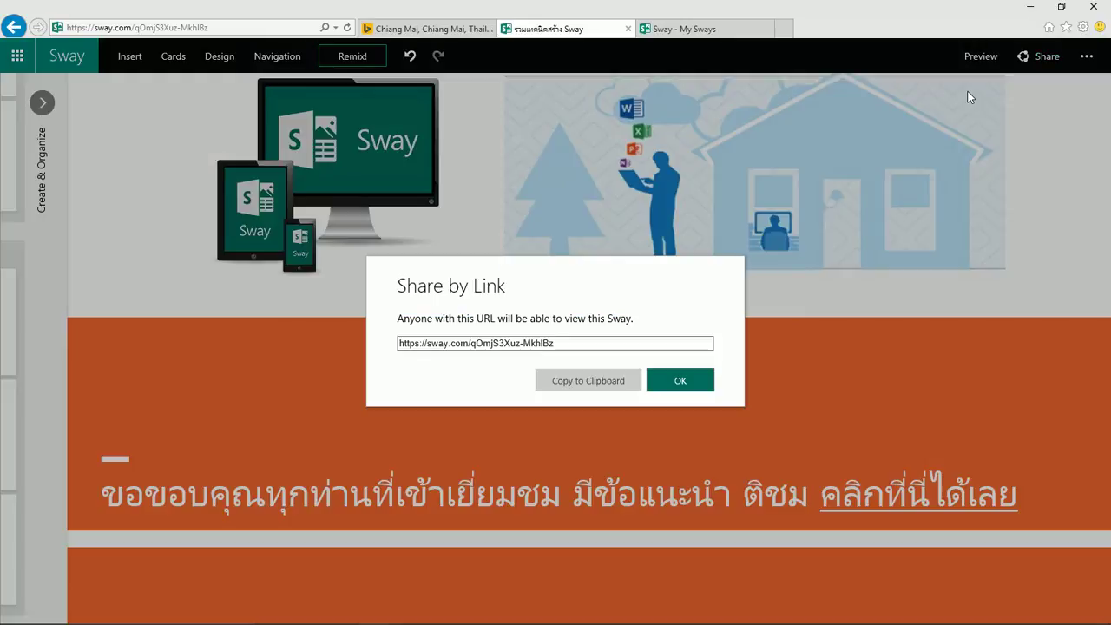
click(700, 387)
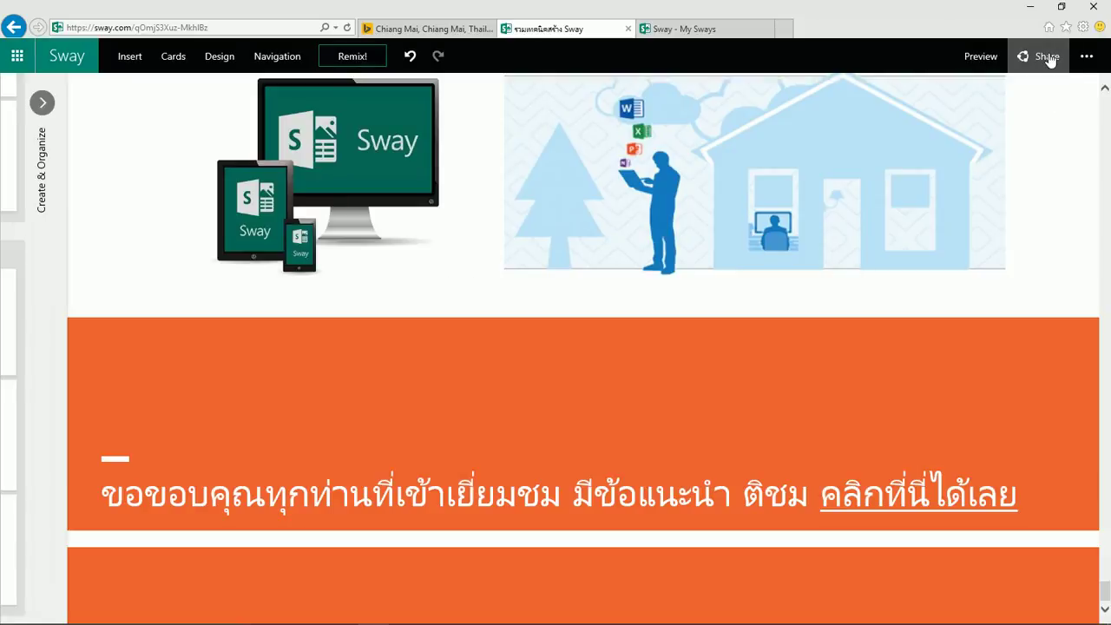
click(1049, 57)
click(1044, 93)
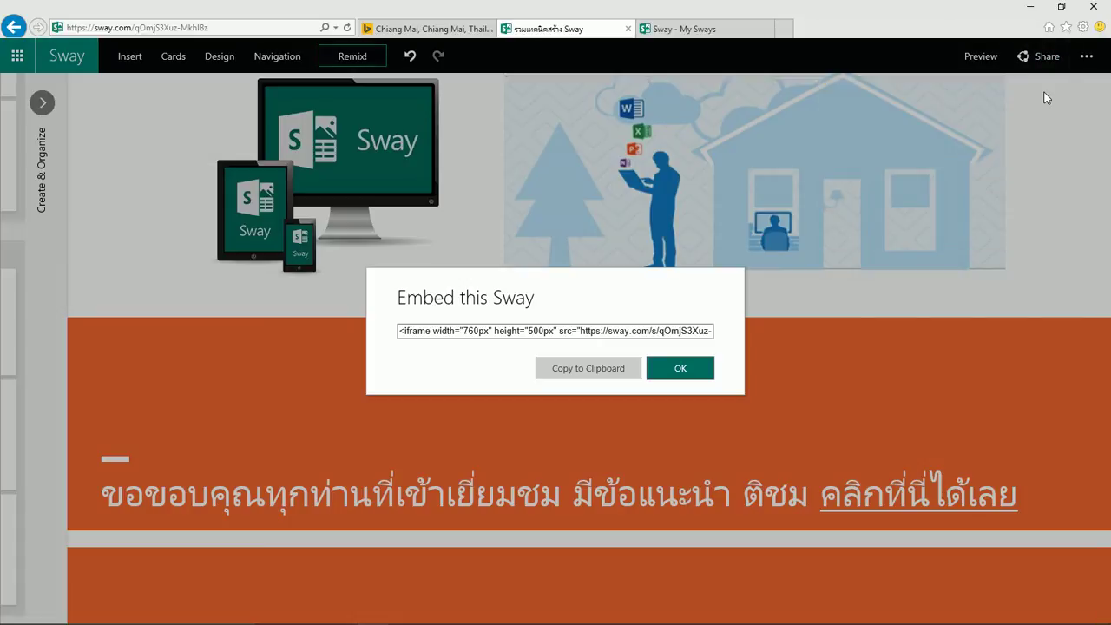
click(681, 372)
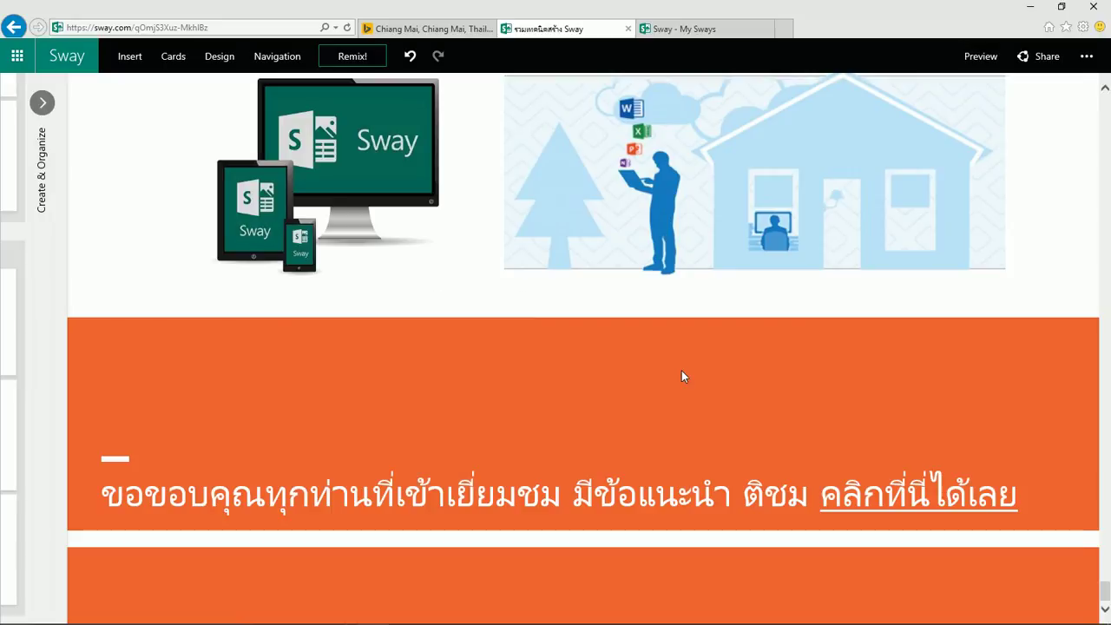
Step: Toggle sharing between Just me and People with the link, ending on People with the link
click(1047, 57)
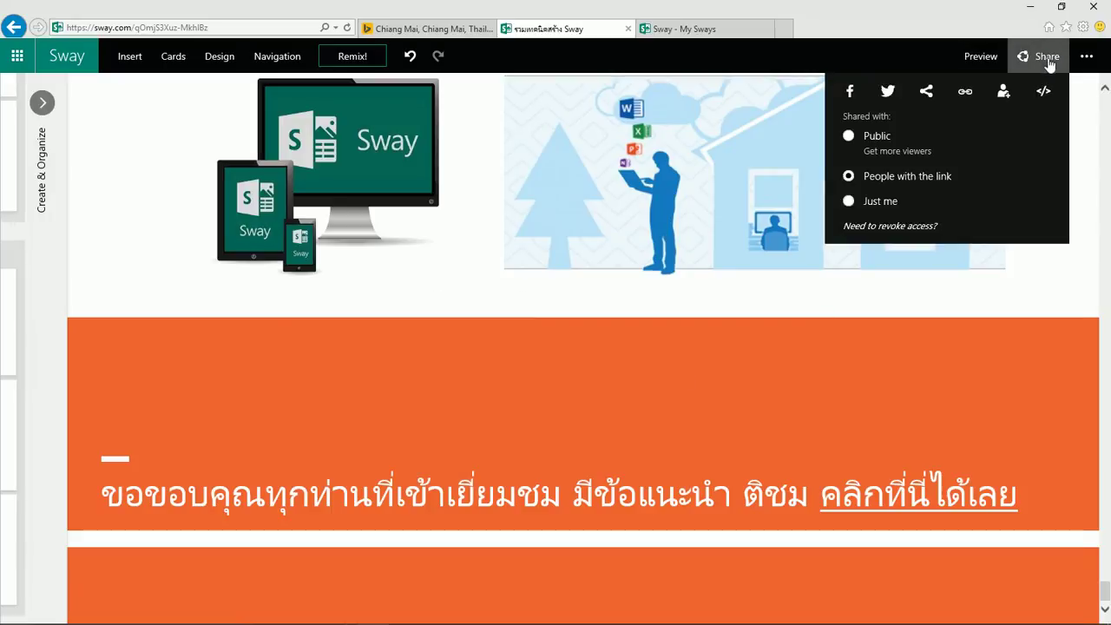
click(848, 202)
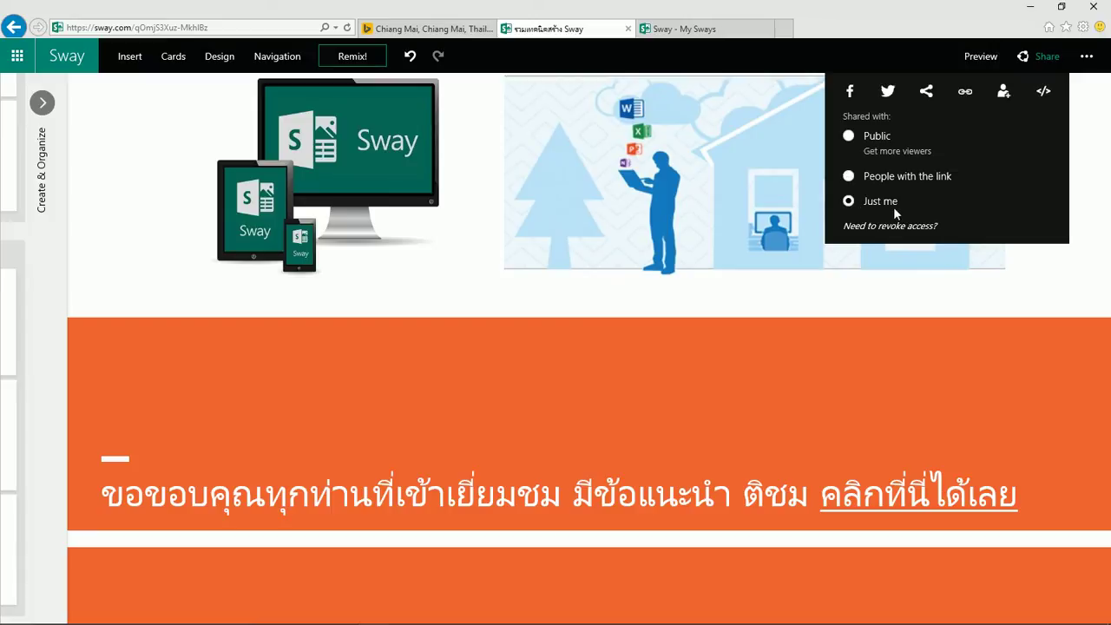
click(850, 179)
click(849, 202)
click(849, 177)
click(848, 202)
click(848, 177)
Step: Copy the Sway's share link and open a new browser tab
click(965, 96)
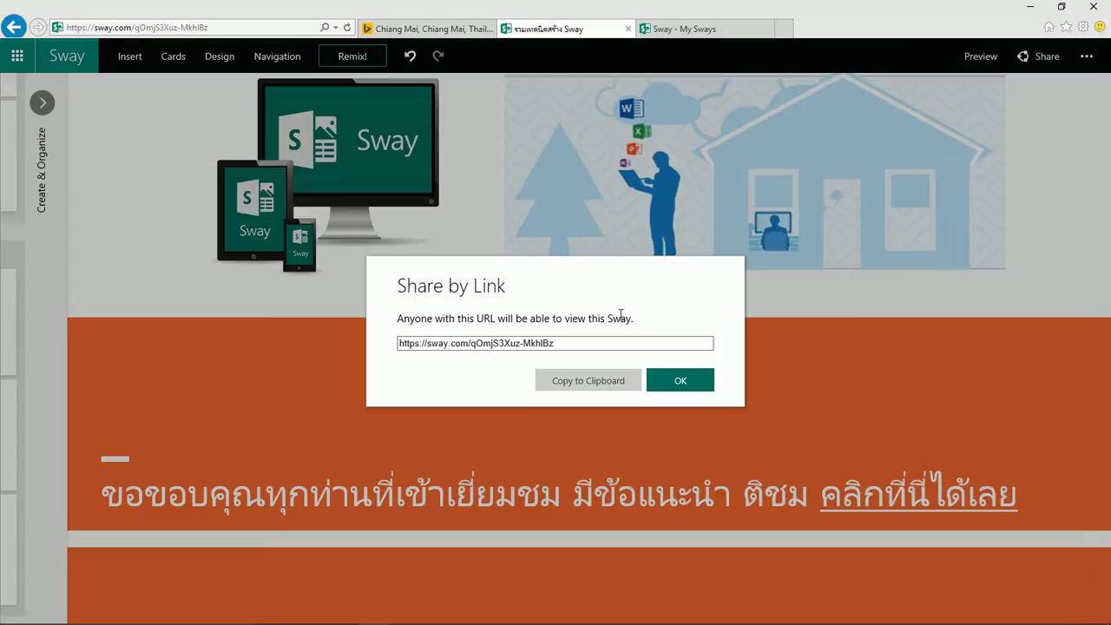
click(577, 344)
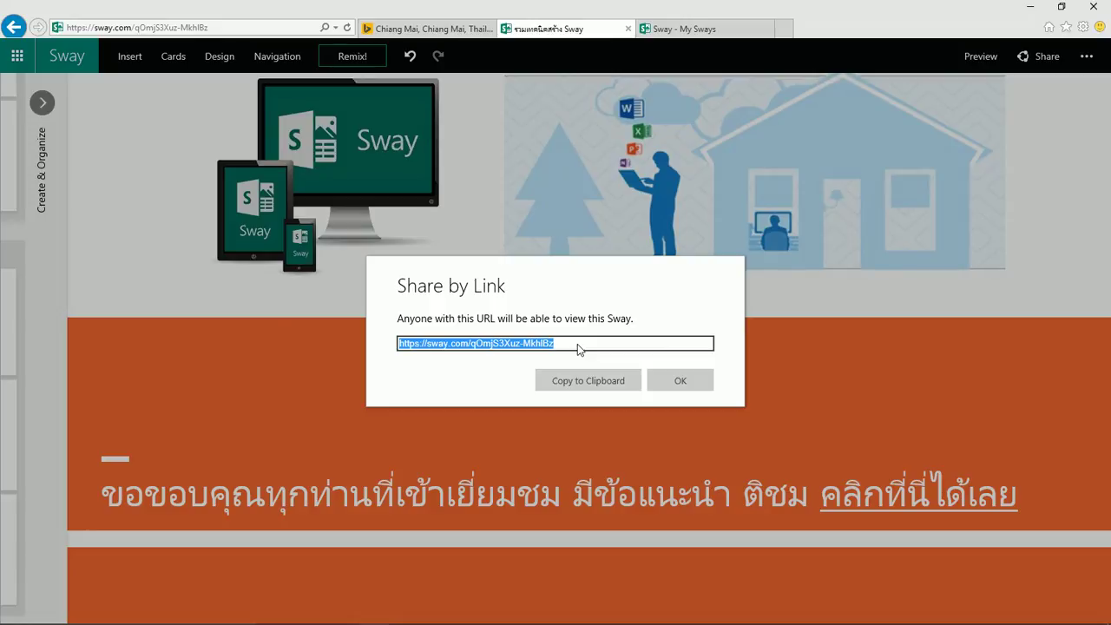
key(ctrl+t)
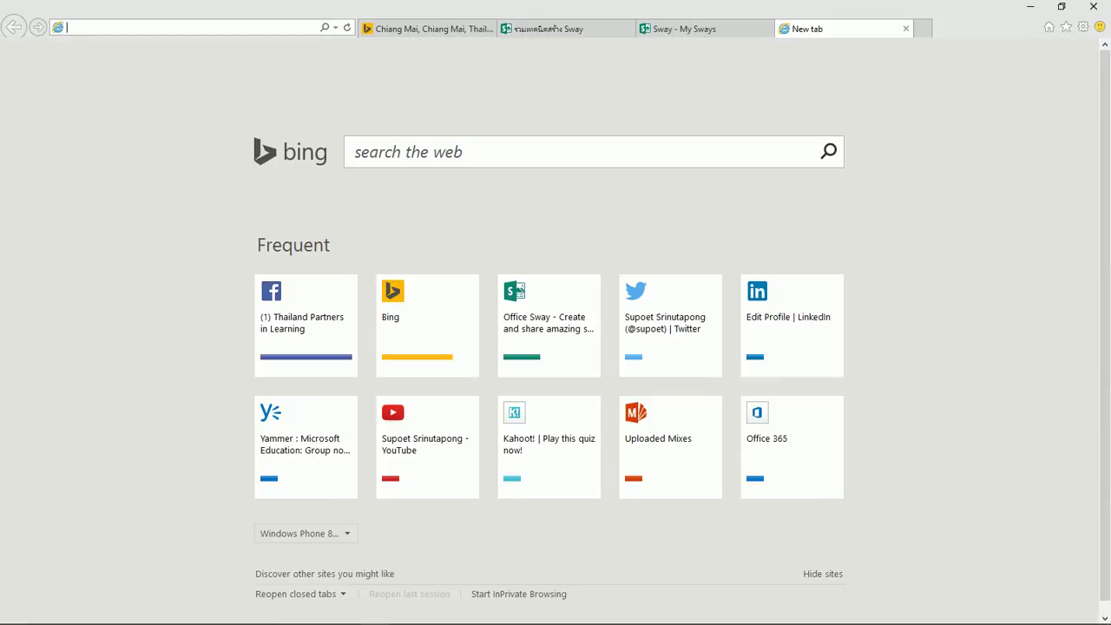
Step: Generate a QR code for the Sway share link on qr-code-generator.com, then go back to Sway
text(qr-code-generator.com/)
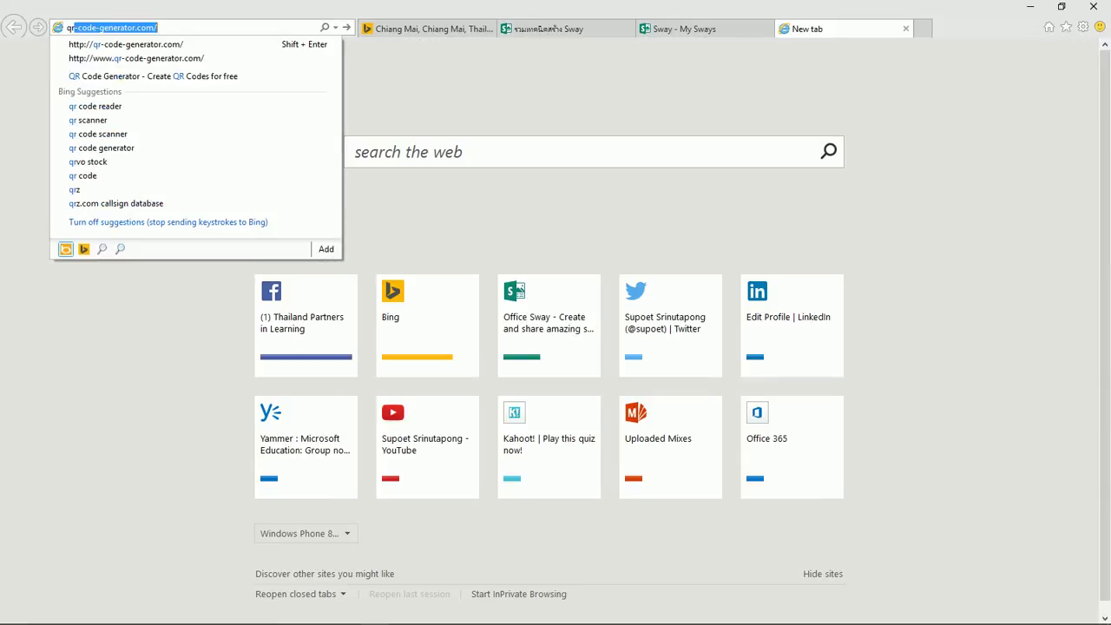
key(Return)
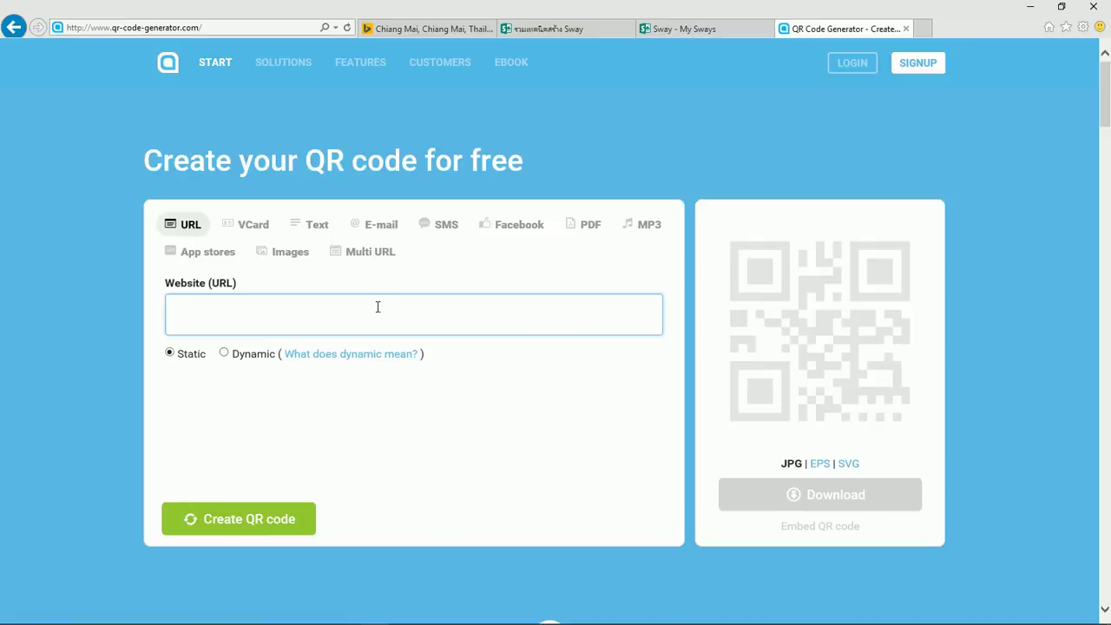
key(Return)
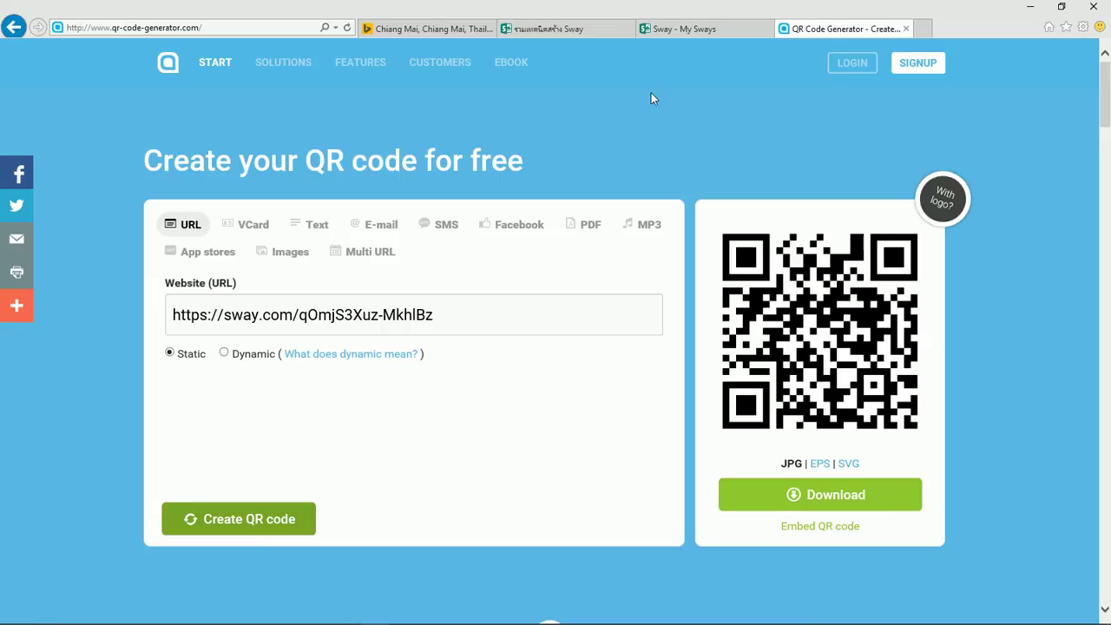
click(569, 31)
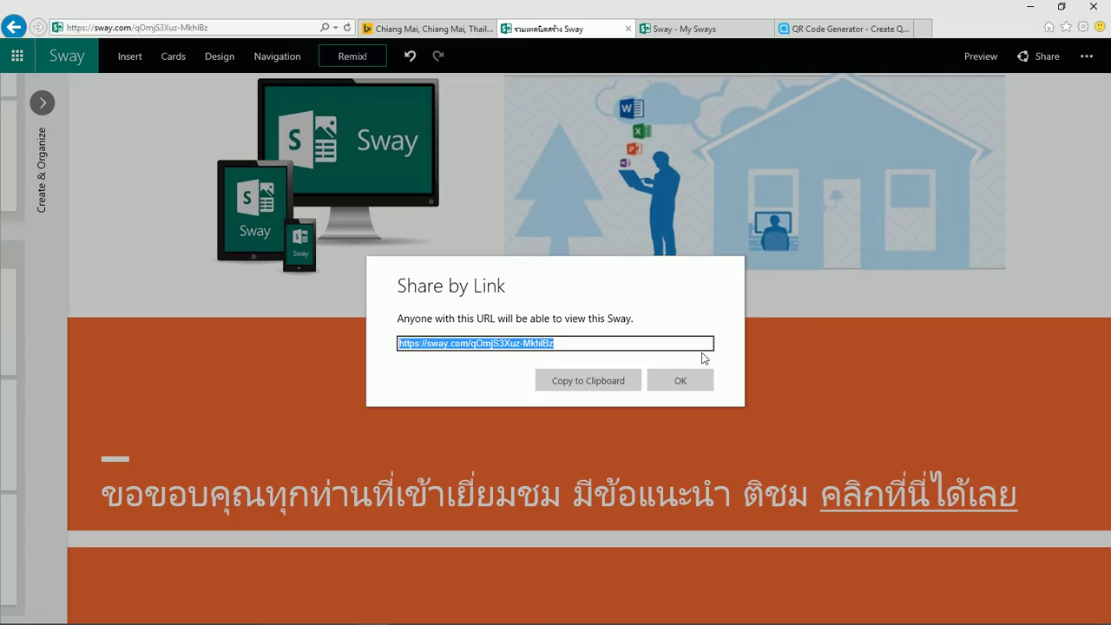
Step: Dismiss the Share by Link dialog and scroll up to the 'แสดงภาพแบบ Uniform Grid' photo section
click(695, 379)
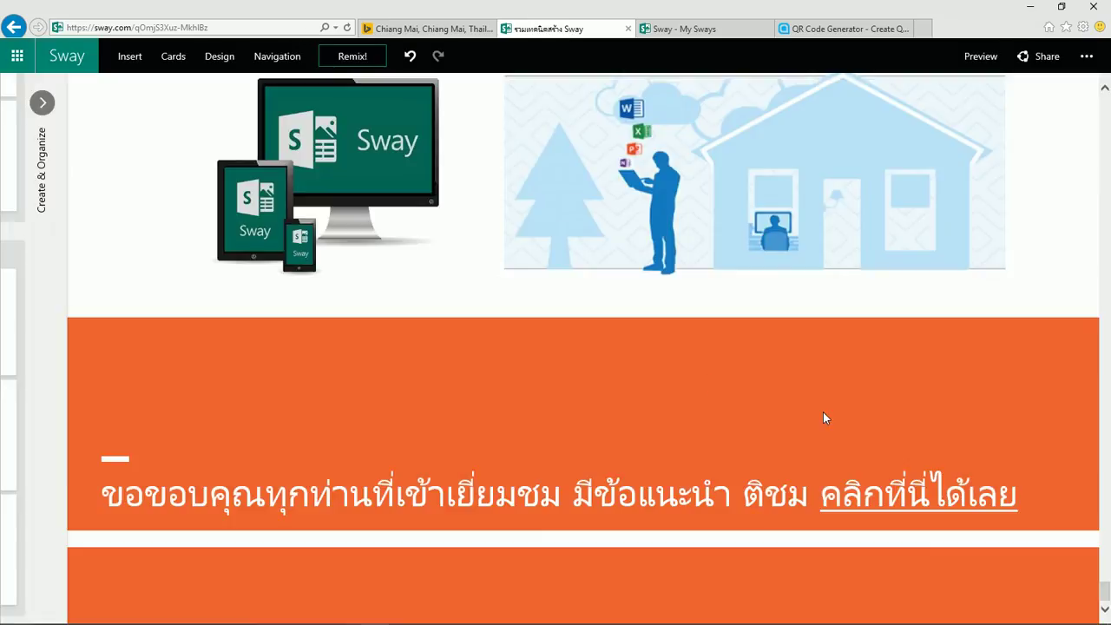
scroll(823, 412, up, 3)
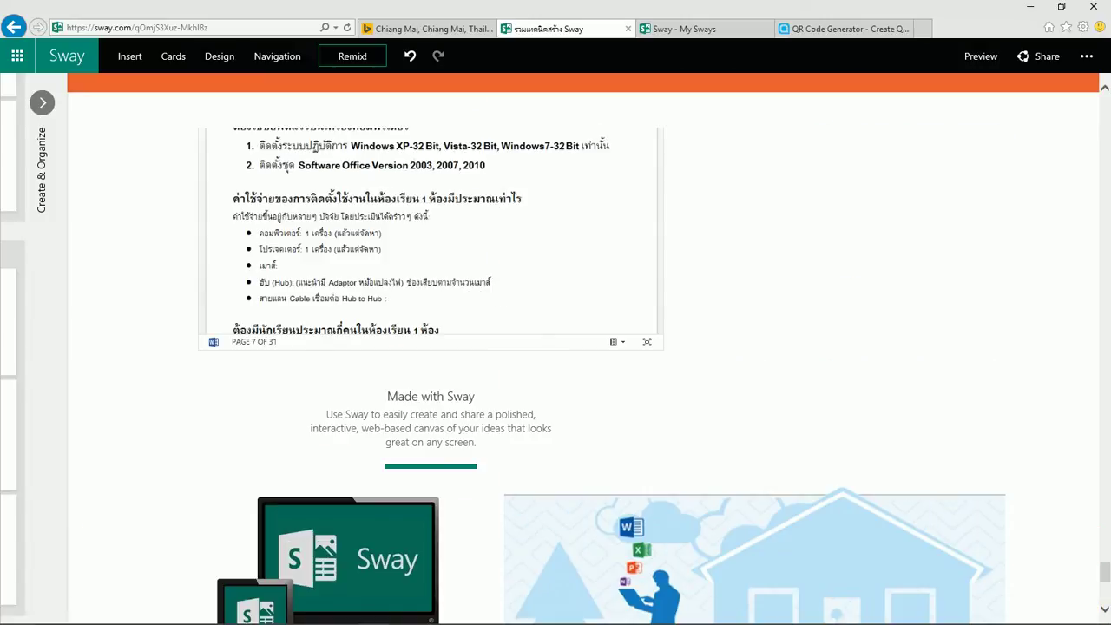
scroll(823, 411, up, 3)
scroll(823, 411, up, 2)
scroll(822, 411, up, 3)
scroll(823, 412, up, 2)
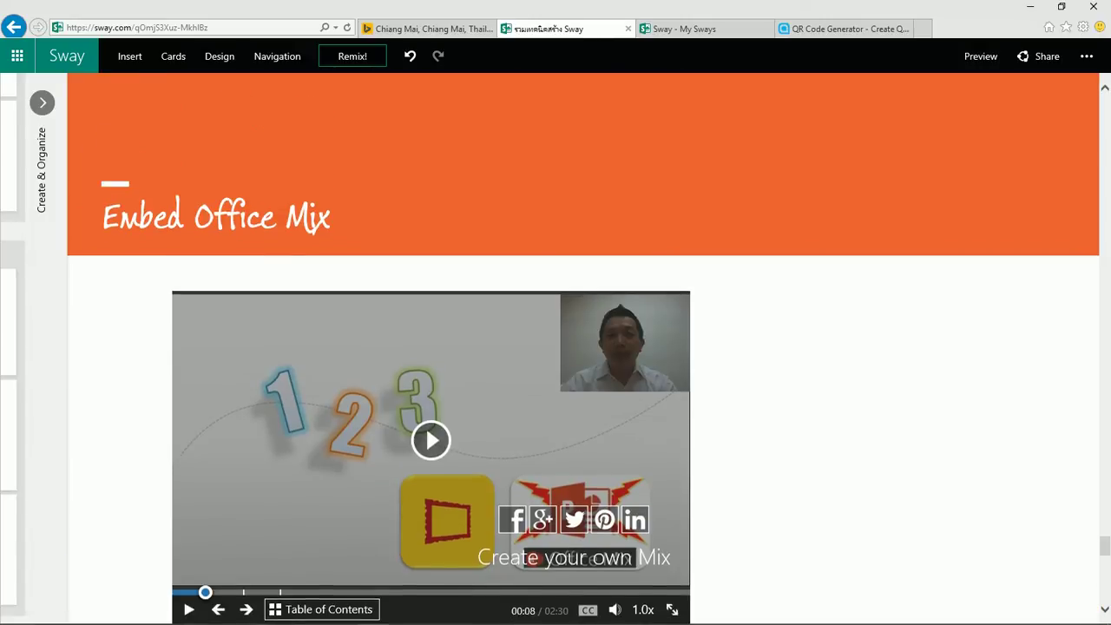
scroll(822, 411, up, 4)
scroll(584, 348, up, 1)
scroll(583, 348, up, 3)
scroll(583, 348, up, 3)
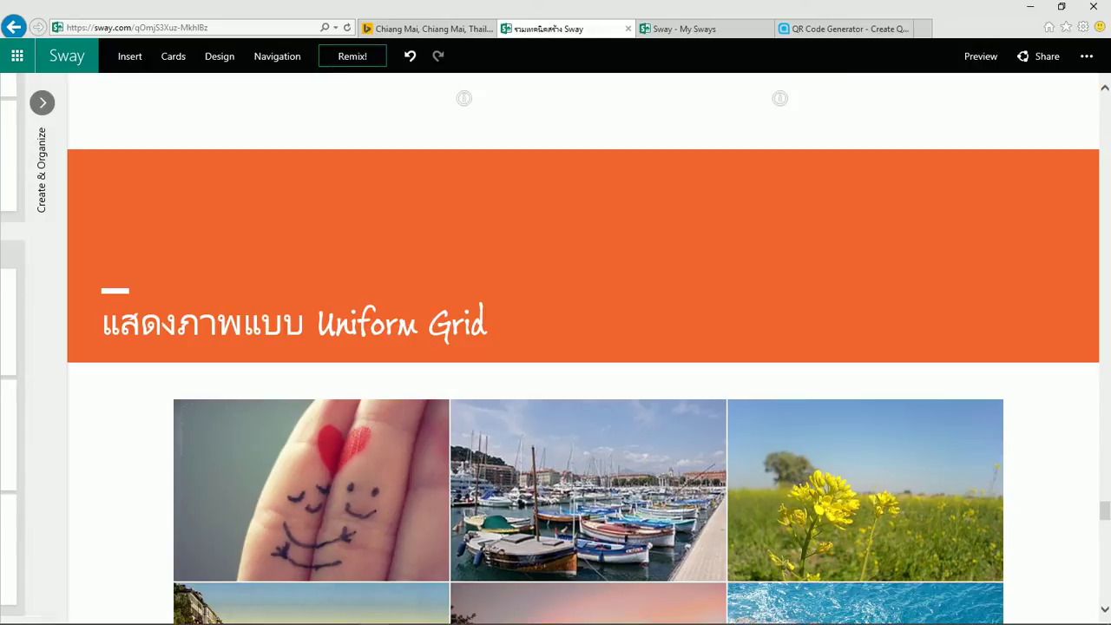